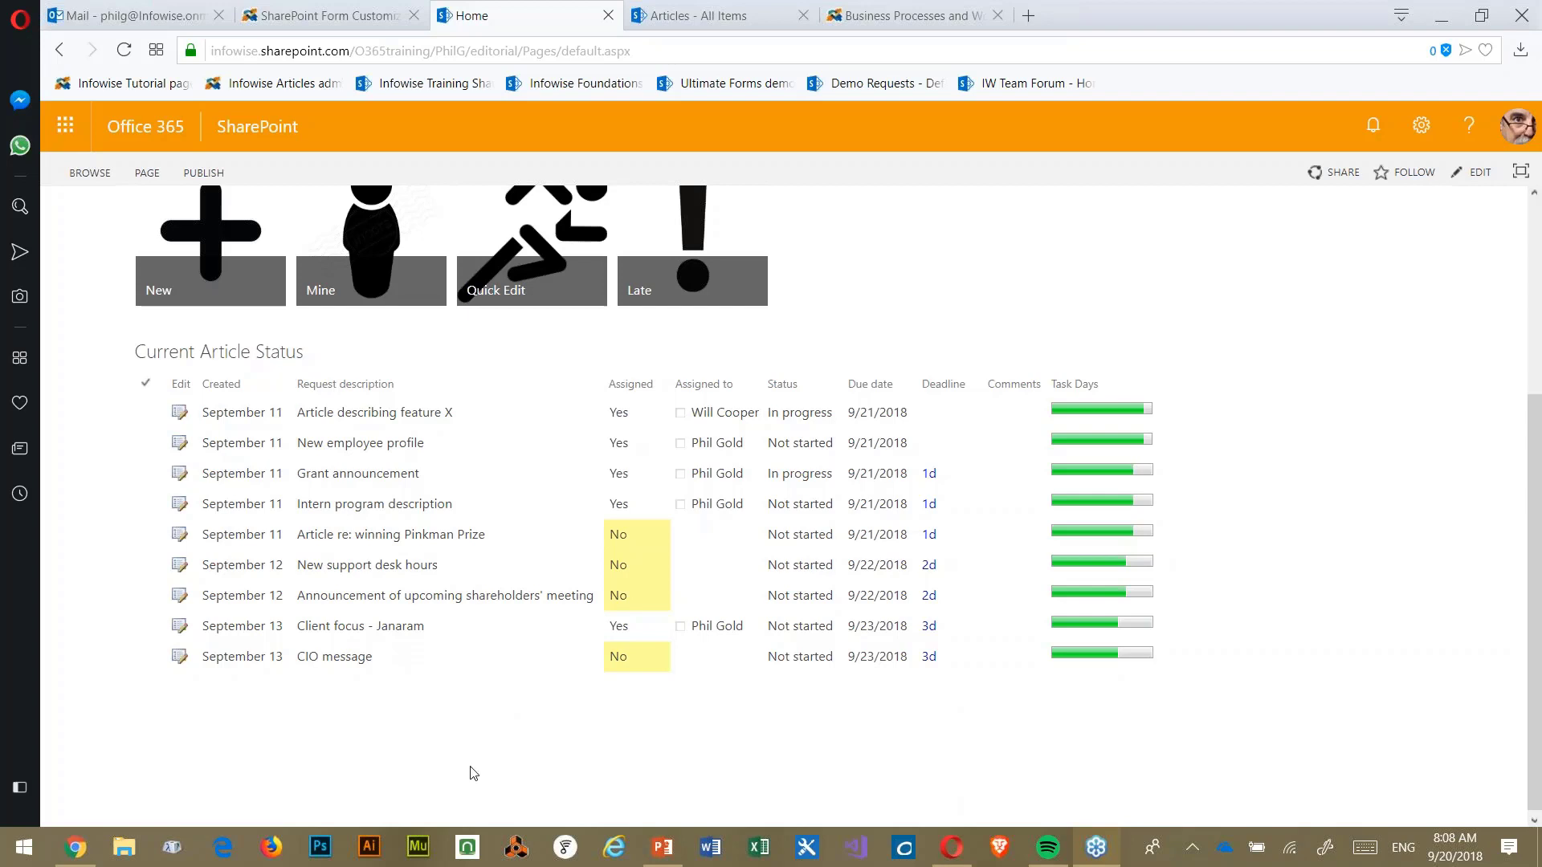
# - Examine the quick-access tiles and the Current Article Status list on the Editorial Workflow home page
pyautogui.scroll(1, 114, 668)
pyautogui.scroll(3, 114, 668)
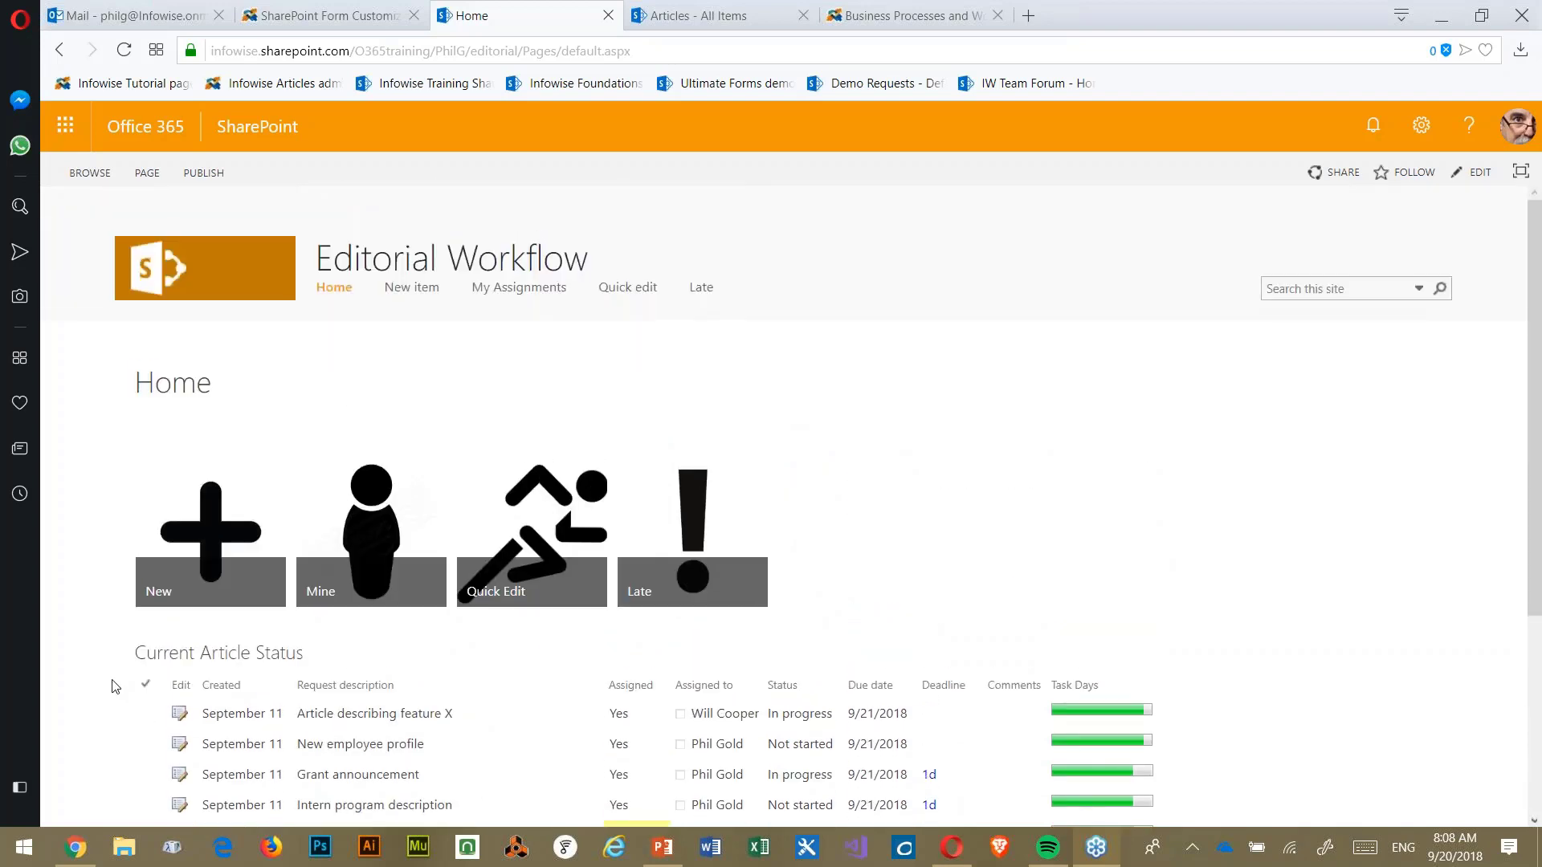
pyautogui.scroll(-2, 114, 690)
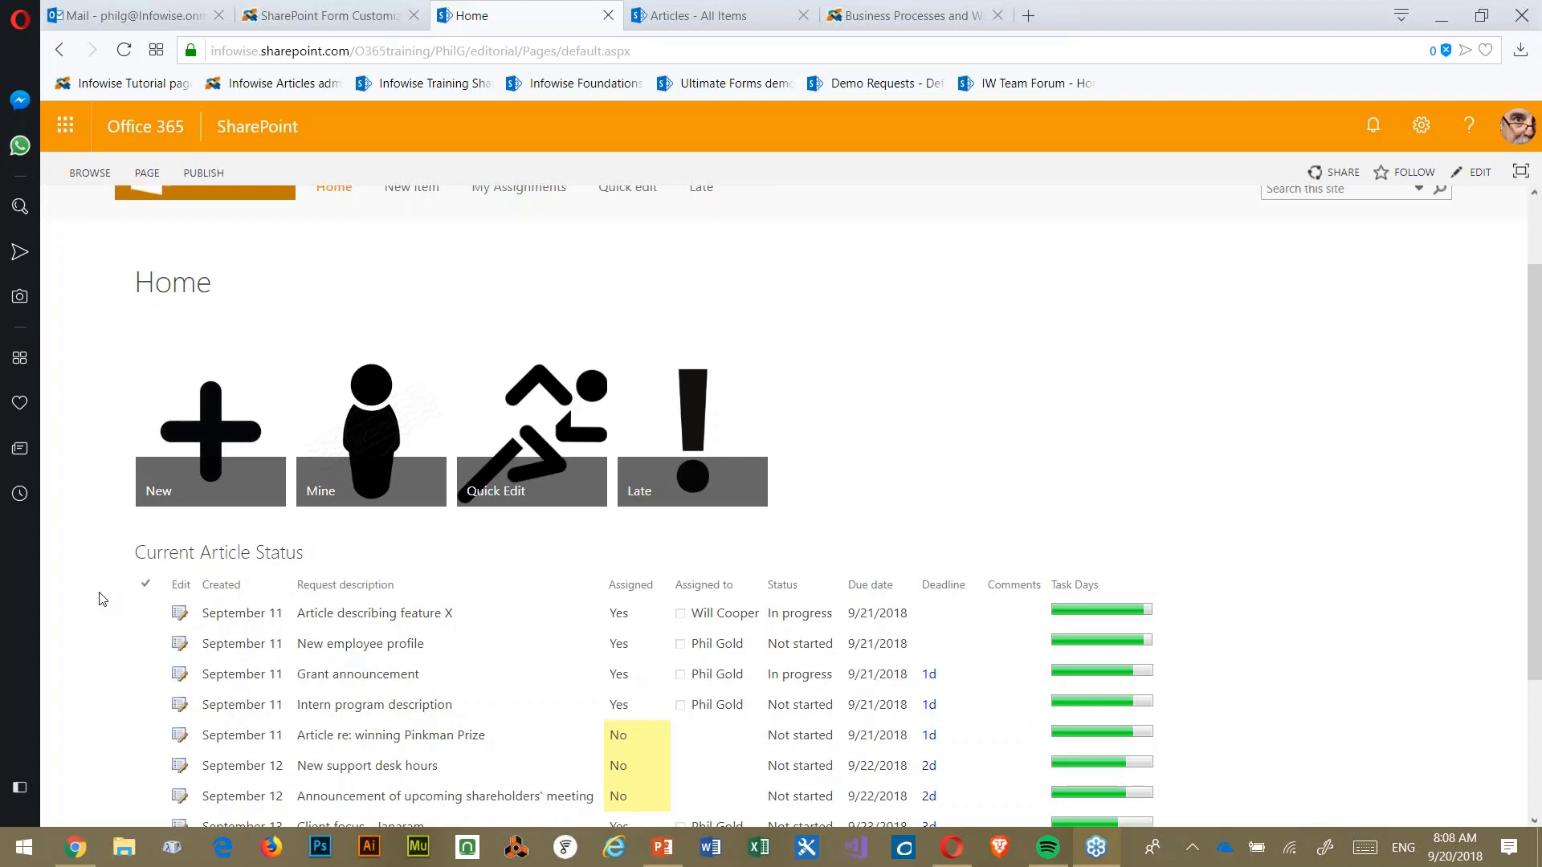
pyautogui.scroll(-3, 100, 599)
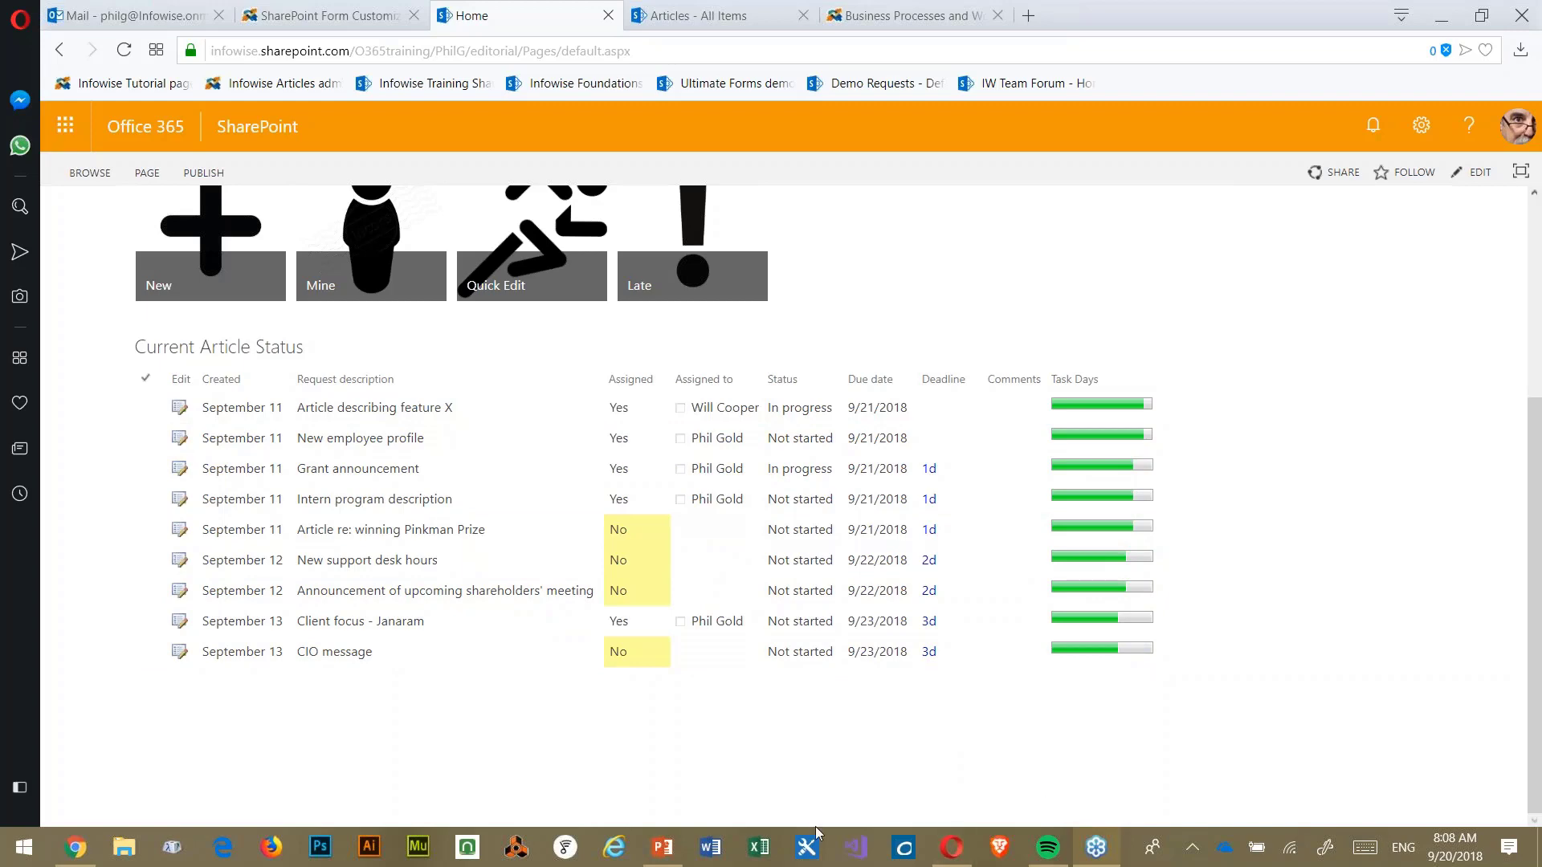
pyautogui.scroll(4, 86, 551)
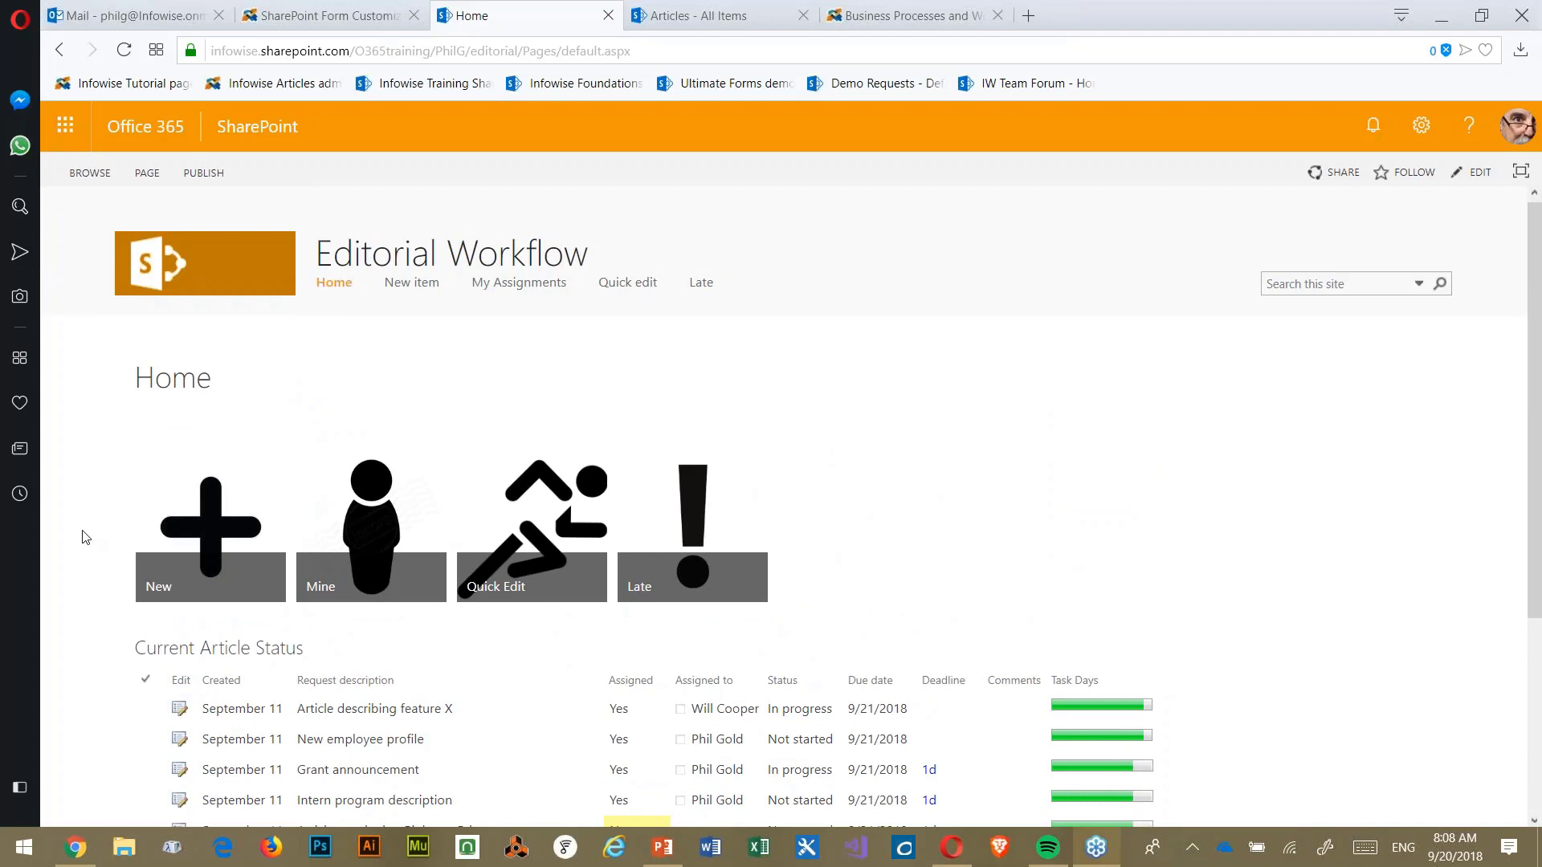
# - Open a new article request form and review its Received, Assigned and Status sections
pyautogui.click(218, 537)
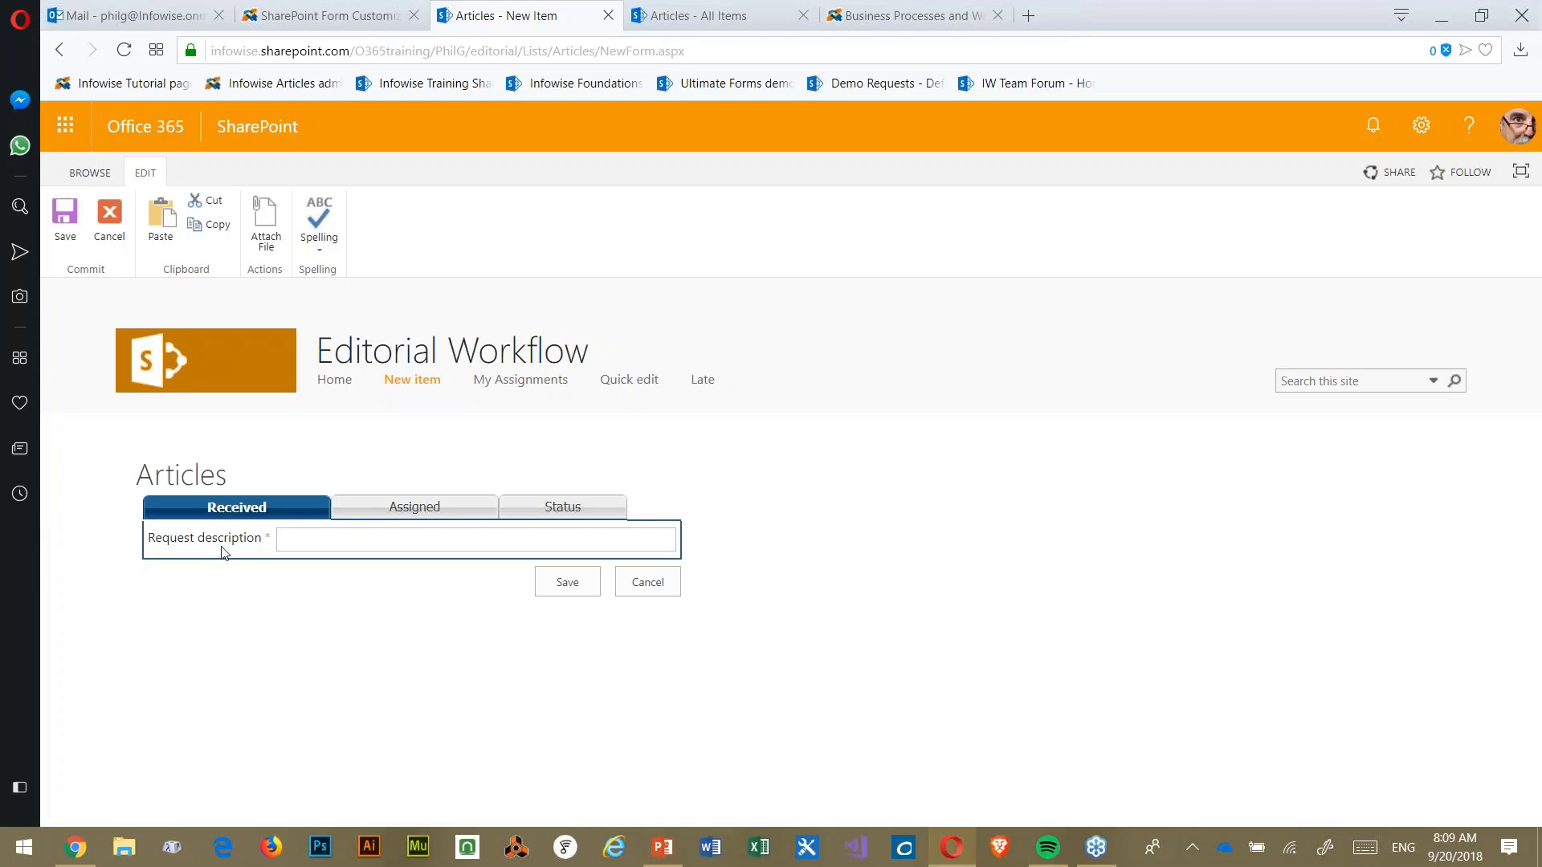
pyautogui.click(458, 513)
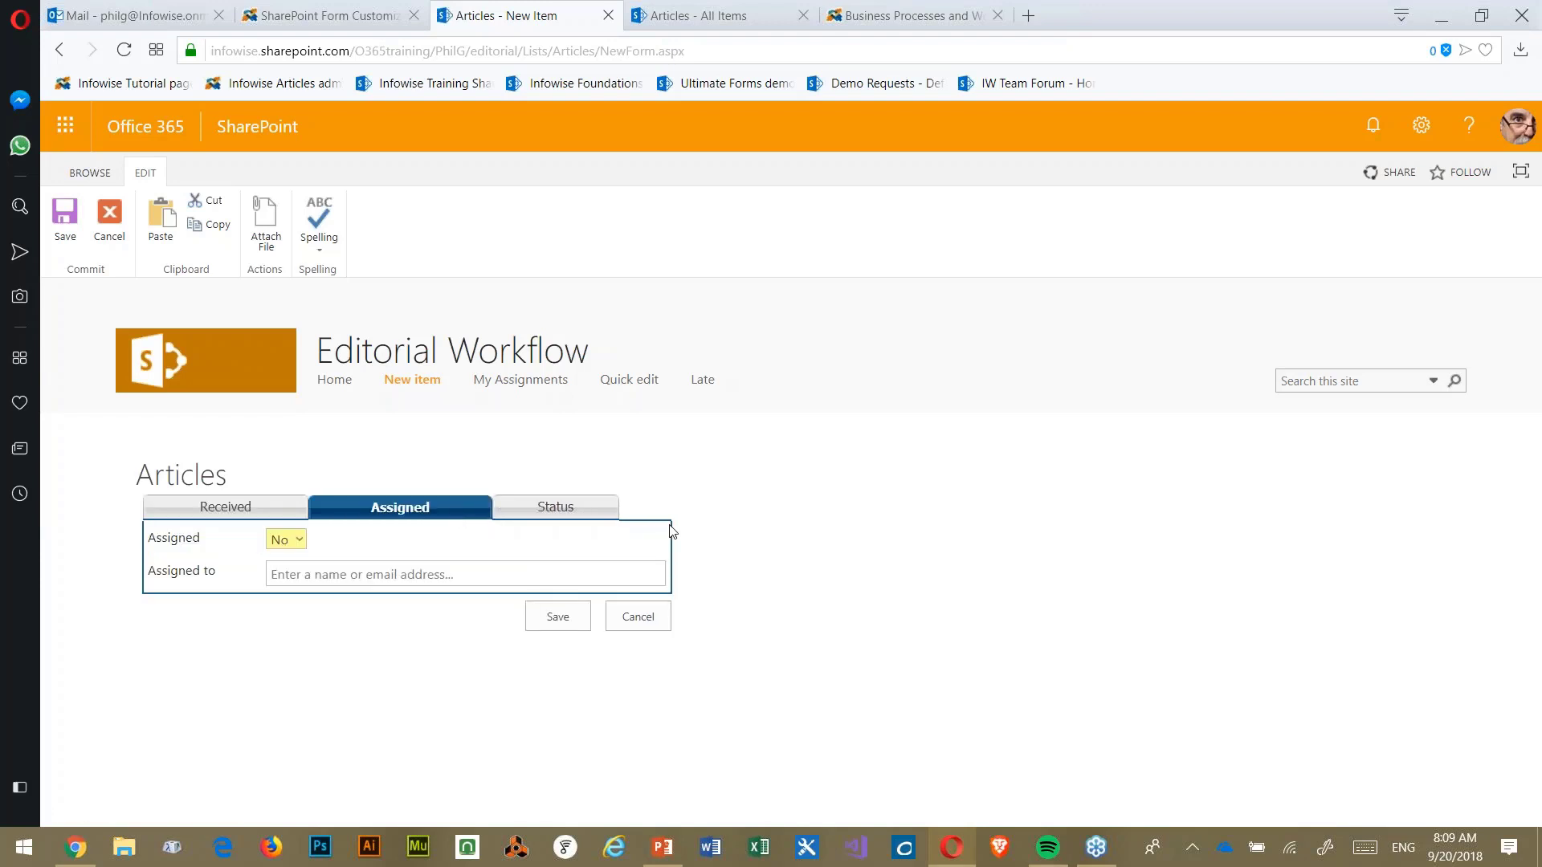
pyautogui.click(583, 512)
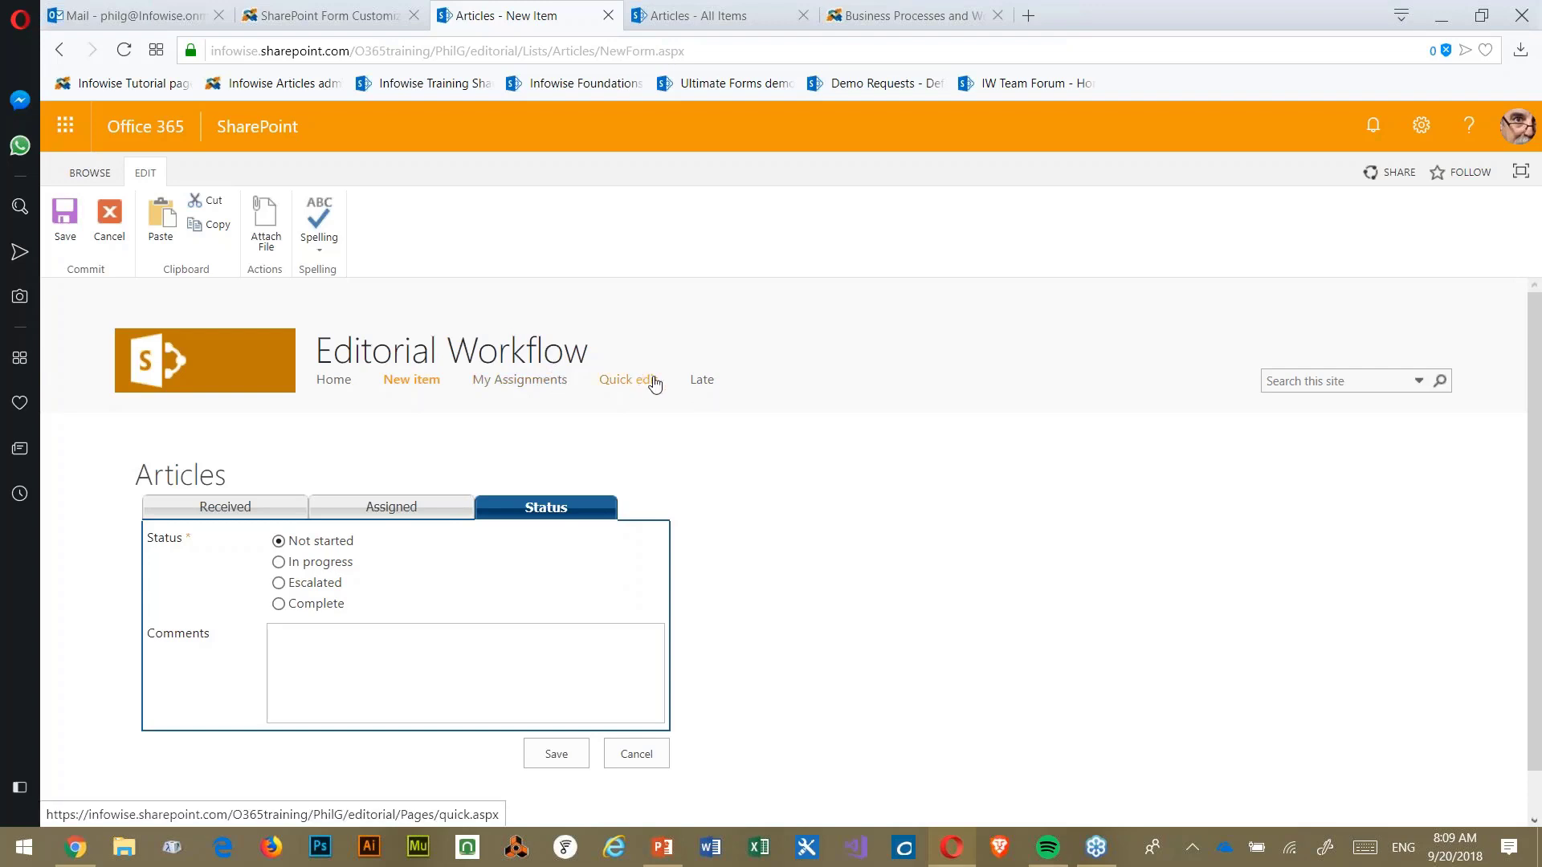
# - Open the Late page and examine the late assignments and late articles lists
pyautogui.click(706, 386)
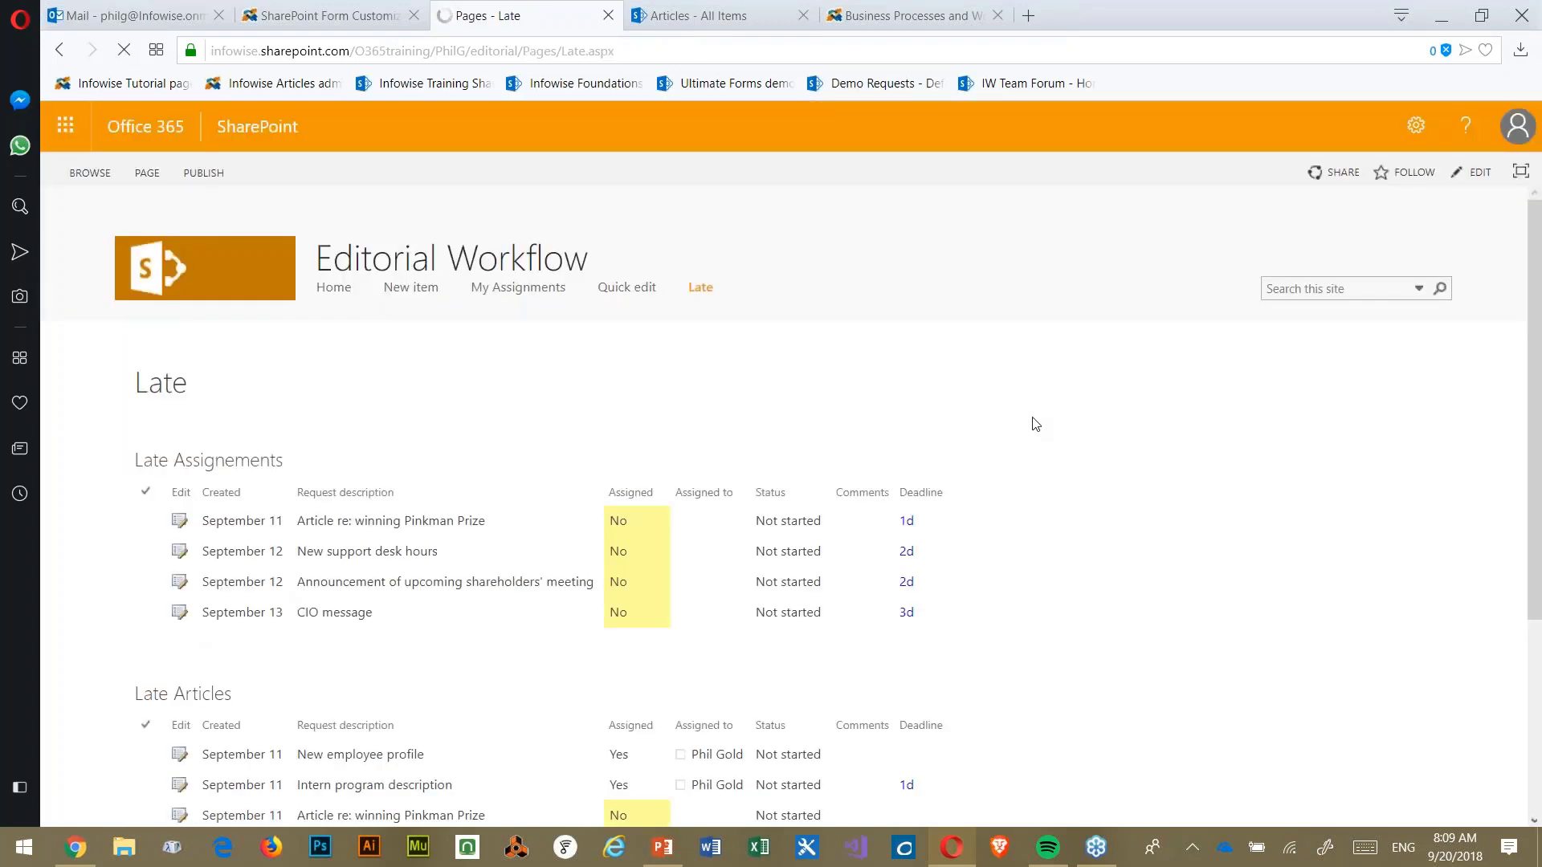
pyautogui.scroll(-1, 1032, 411)
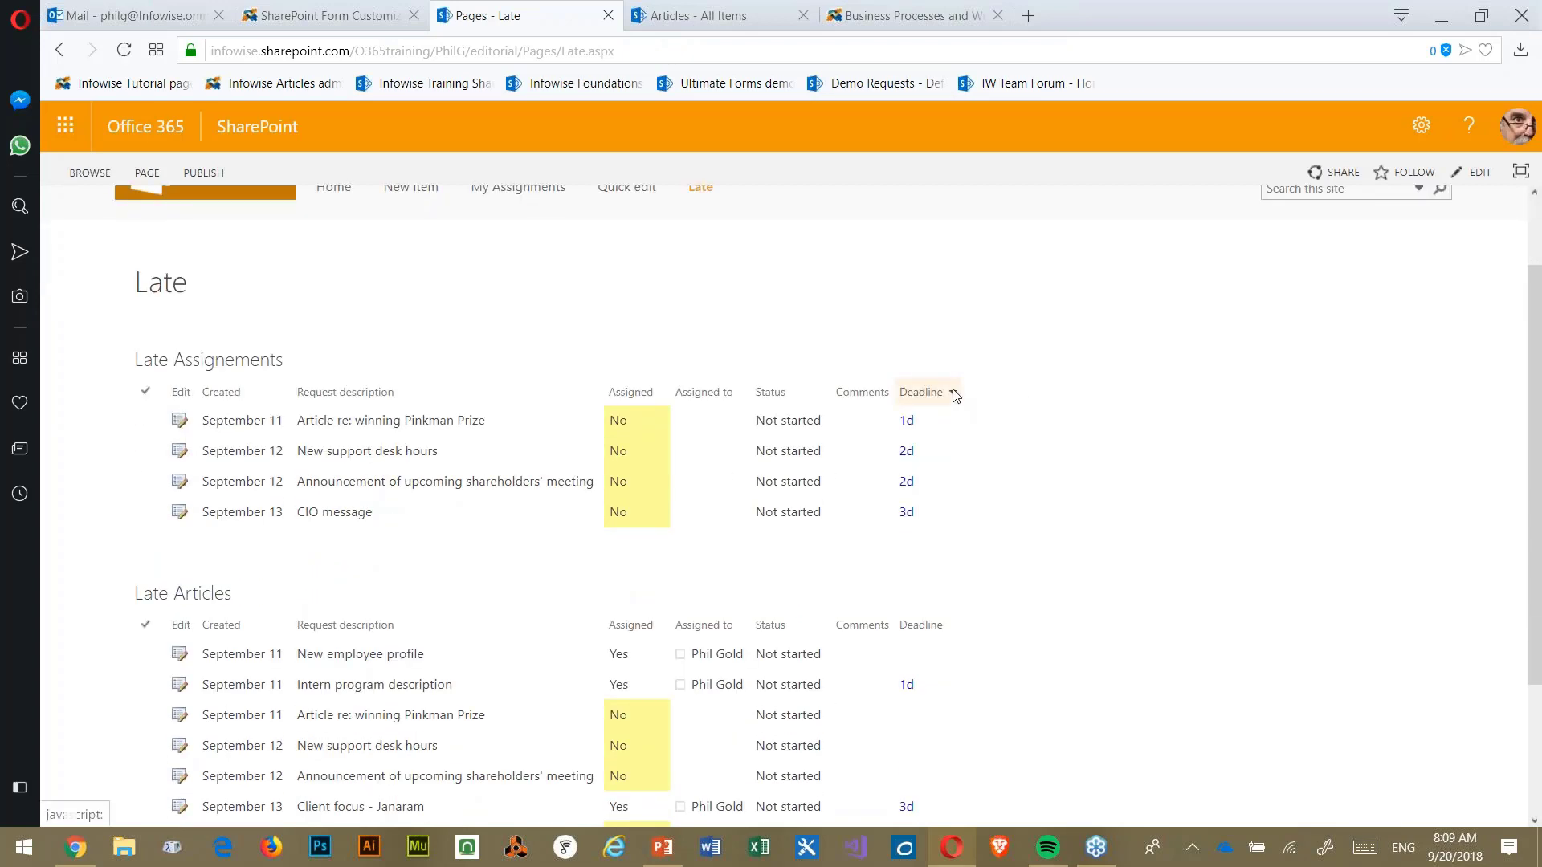
pyautogui.scroll(-2, 549, 413)
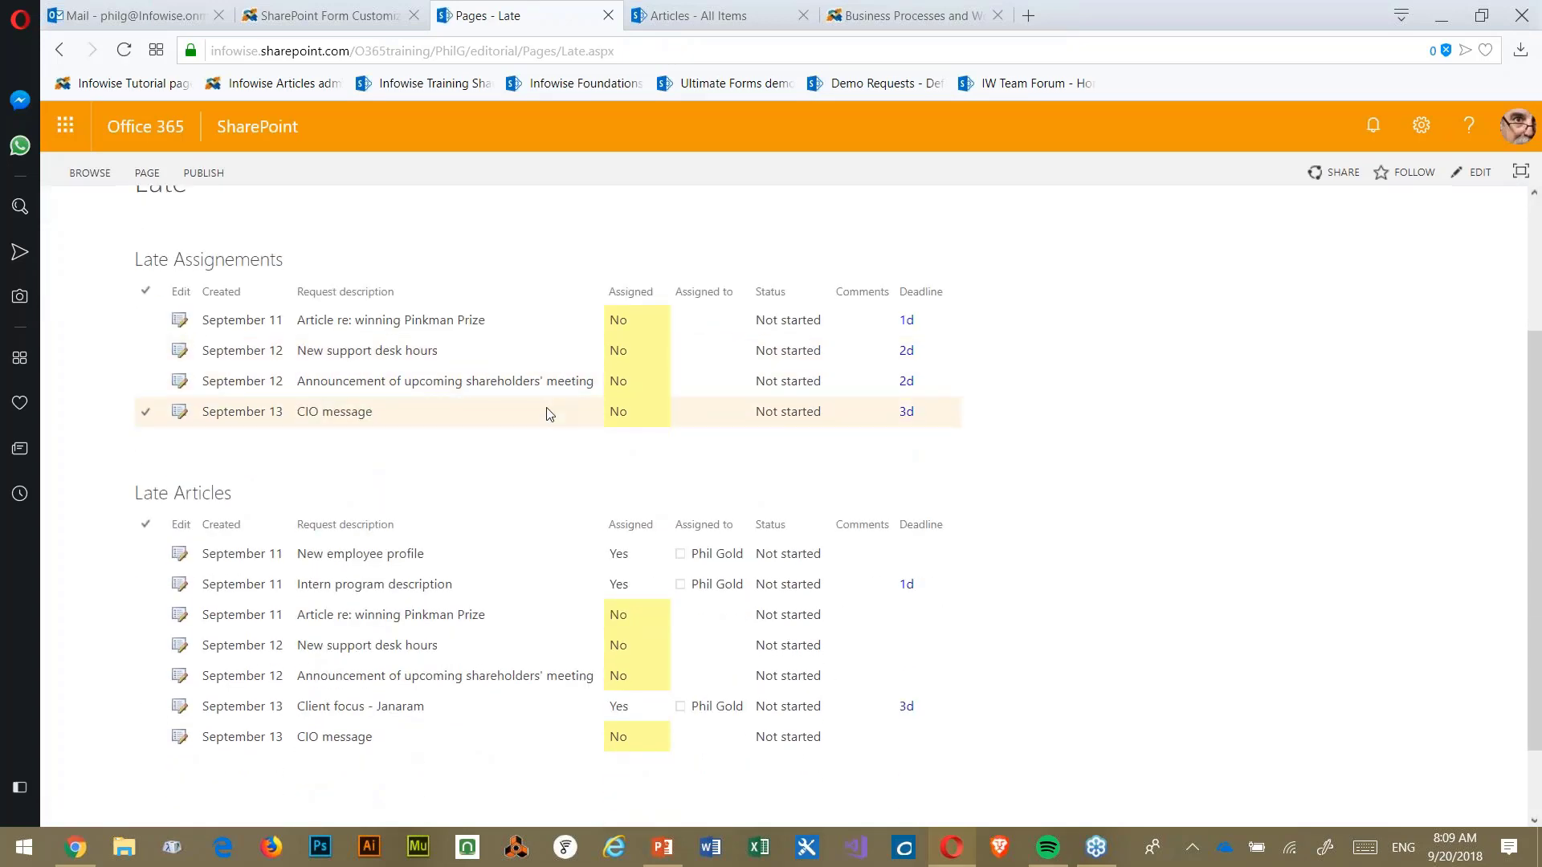
pyautogui.scroll(-2, 836, 475)
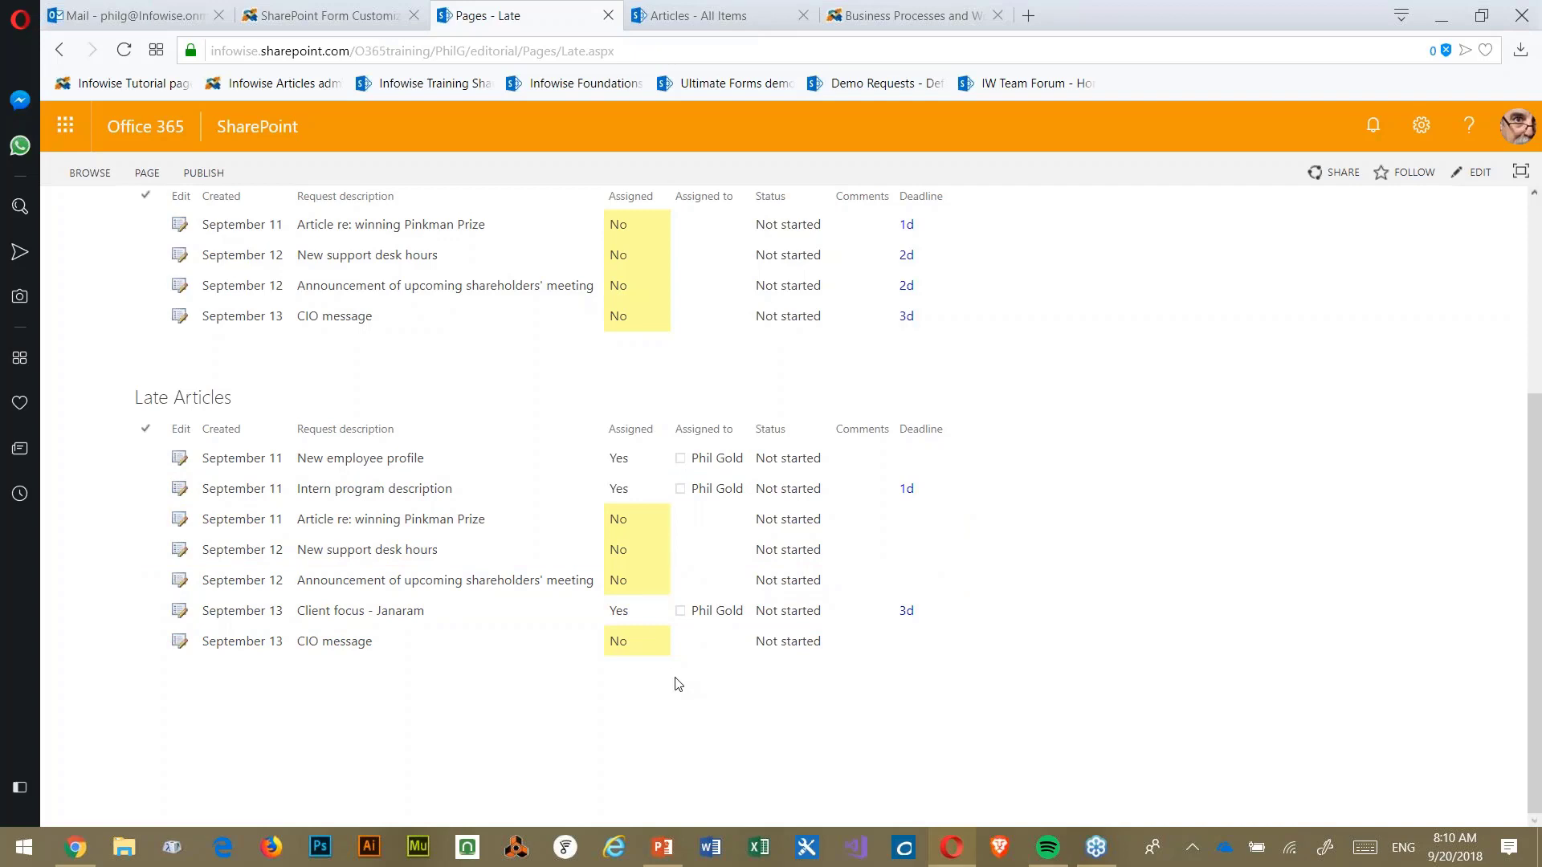
pyautogui.scroll(4, 679, 684)
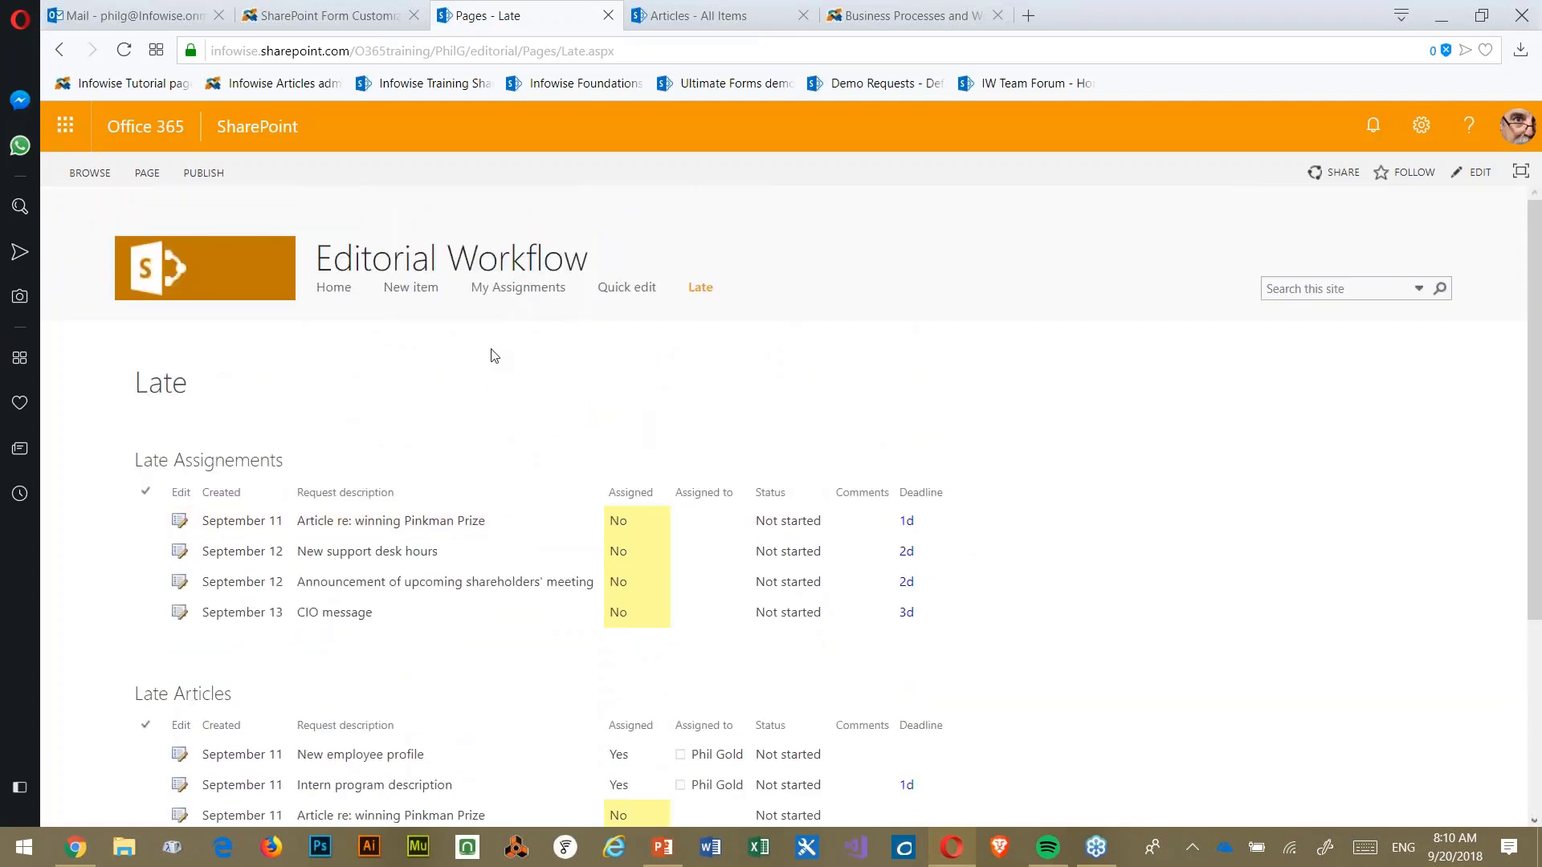
# - Open the Quick edit page and examine the editable Articles grid
pyautogui.click(622, 291)
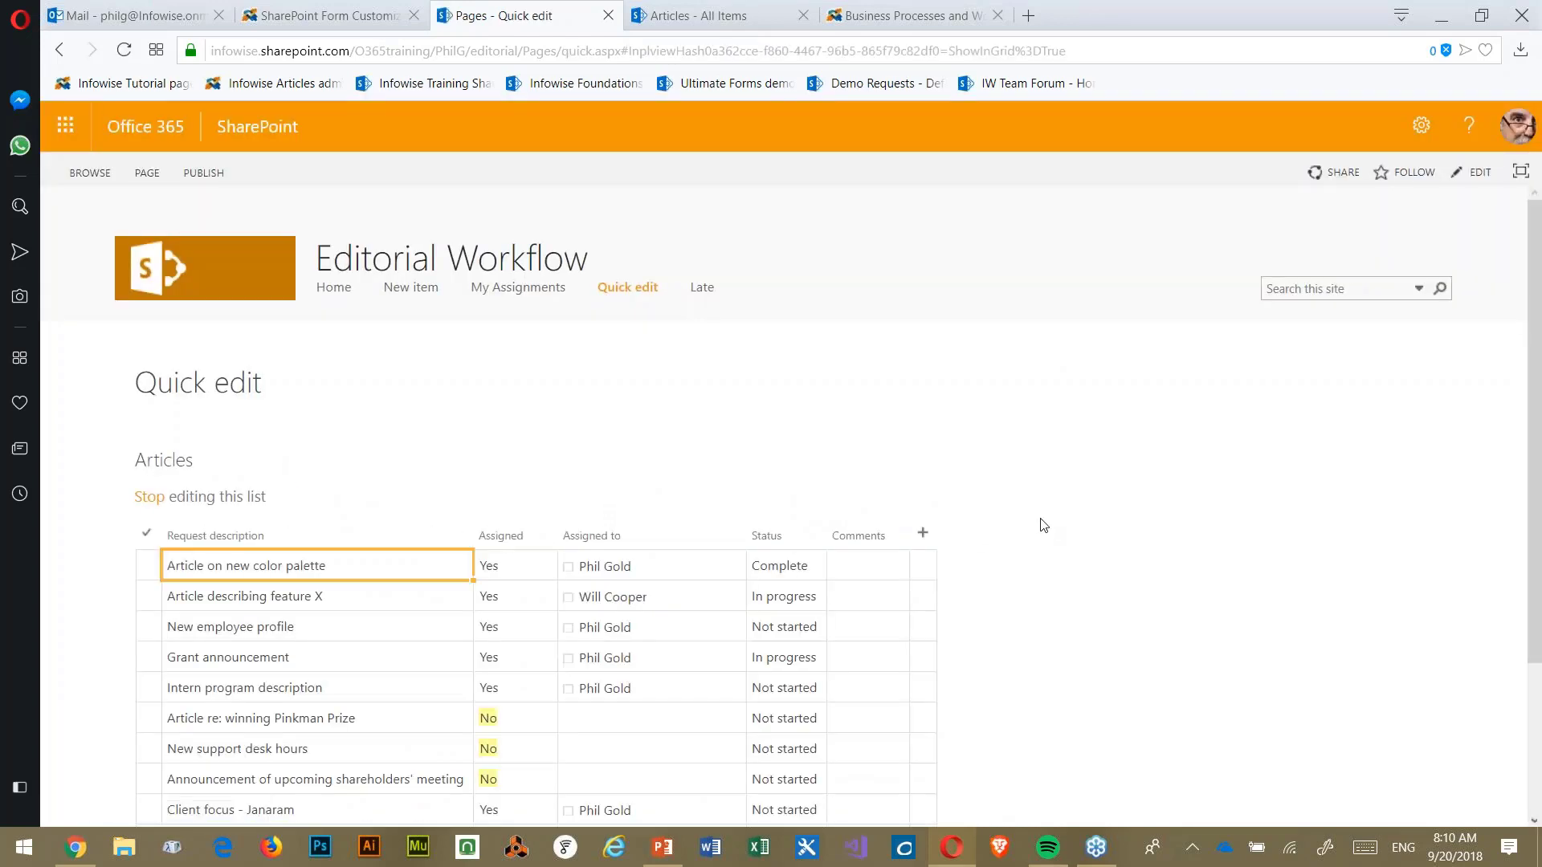
pyautogui.scroll(-1, 1039, 502)
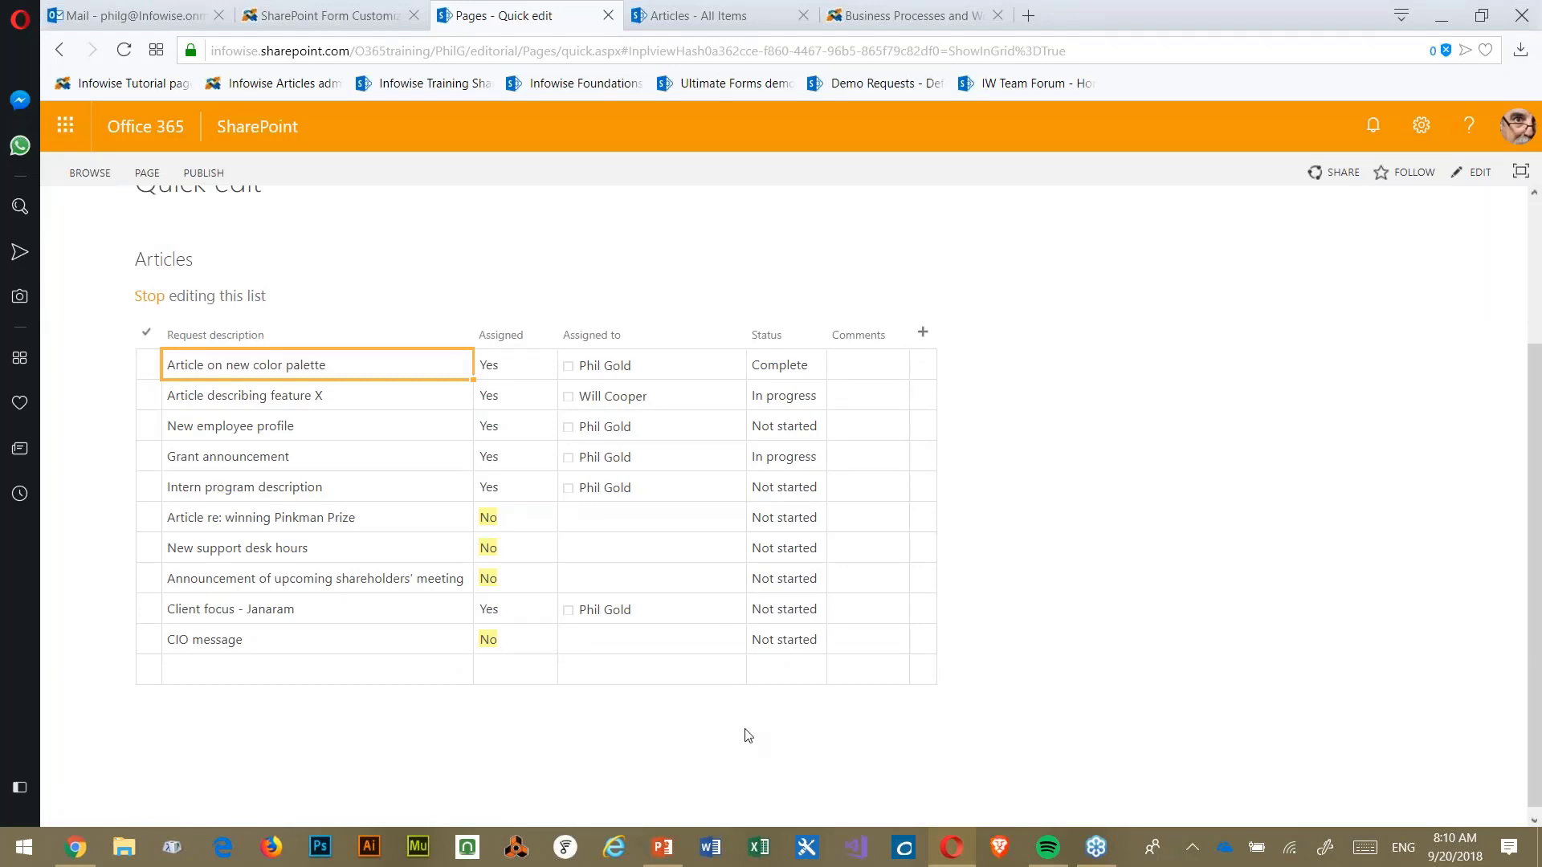
pyautogui.scroll(3, 744, 734)
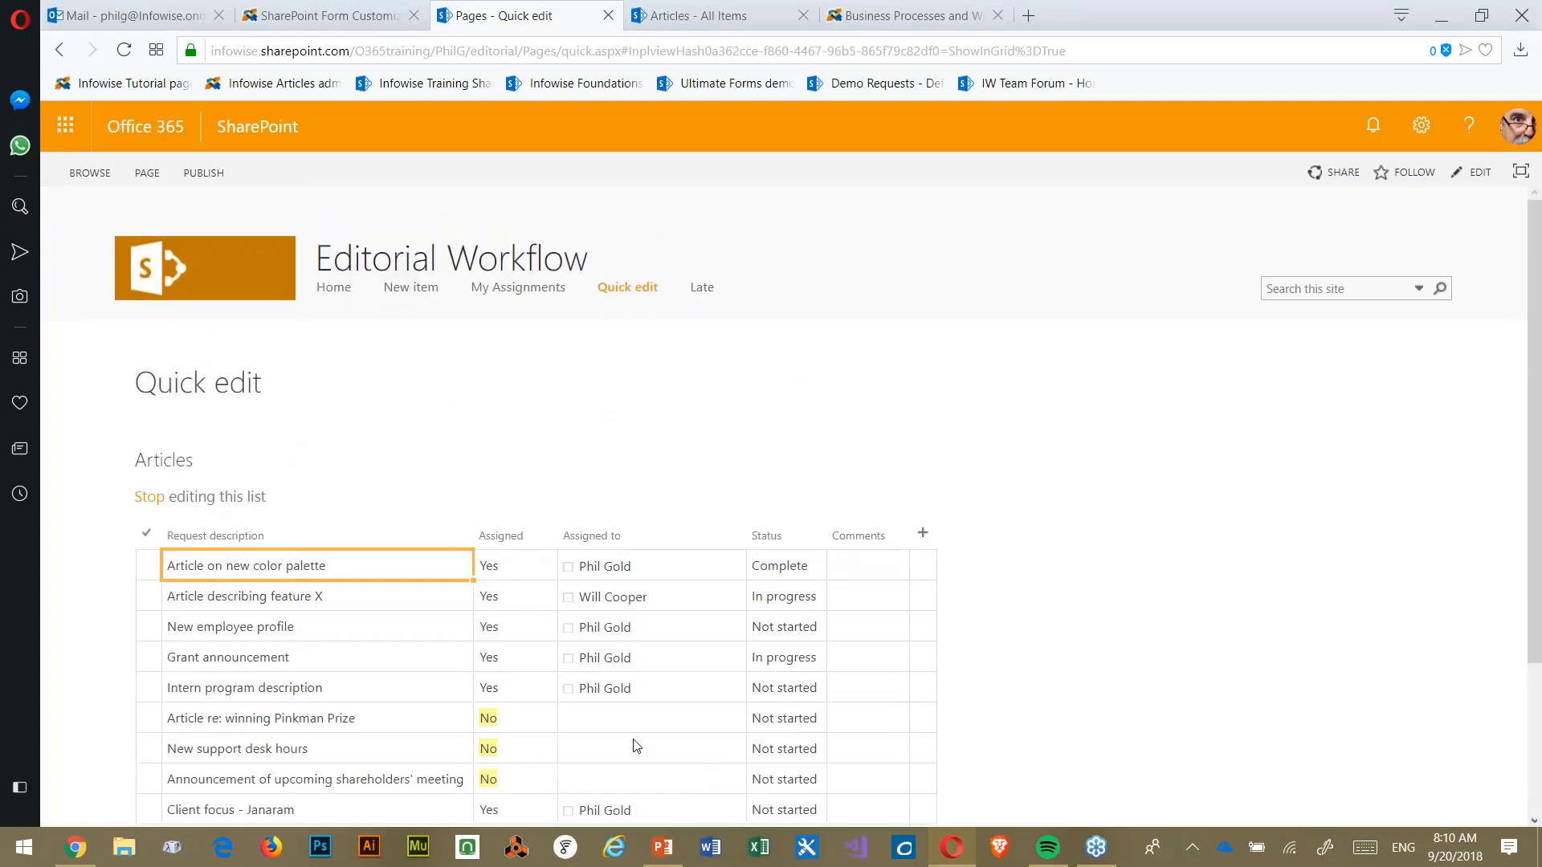
# - Open the My Assignments page and examine the assigned articles and the Total articles chart
pyautogui.click(508, 291)
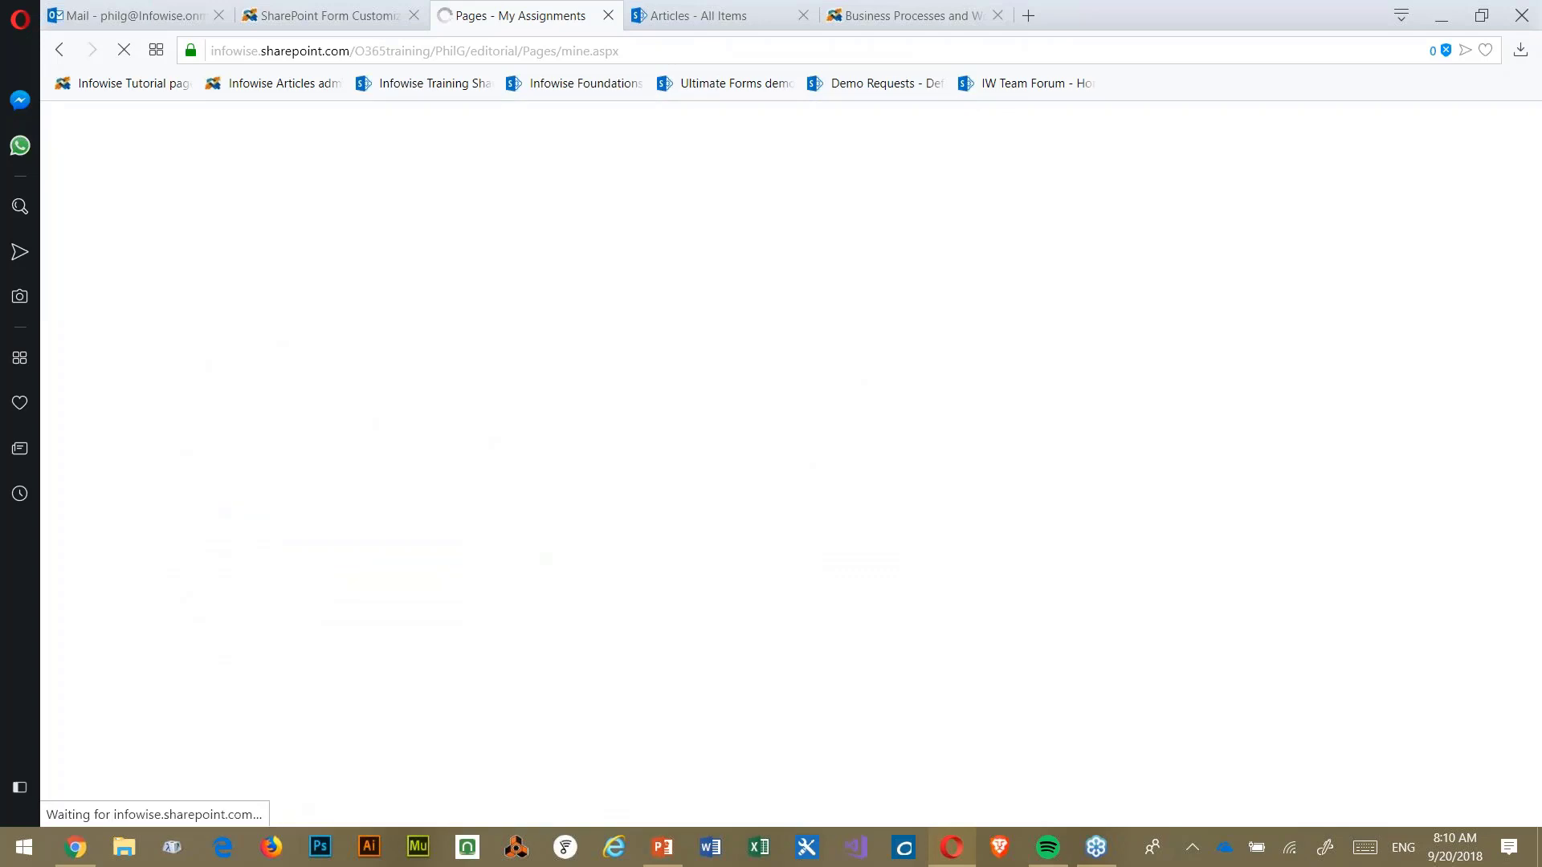
pyautogui.scroll(-1, 928, 361)
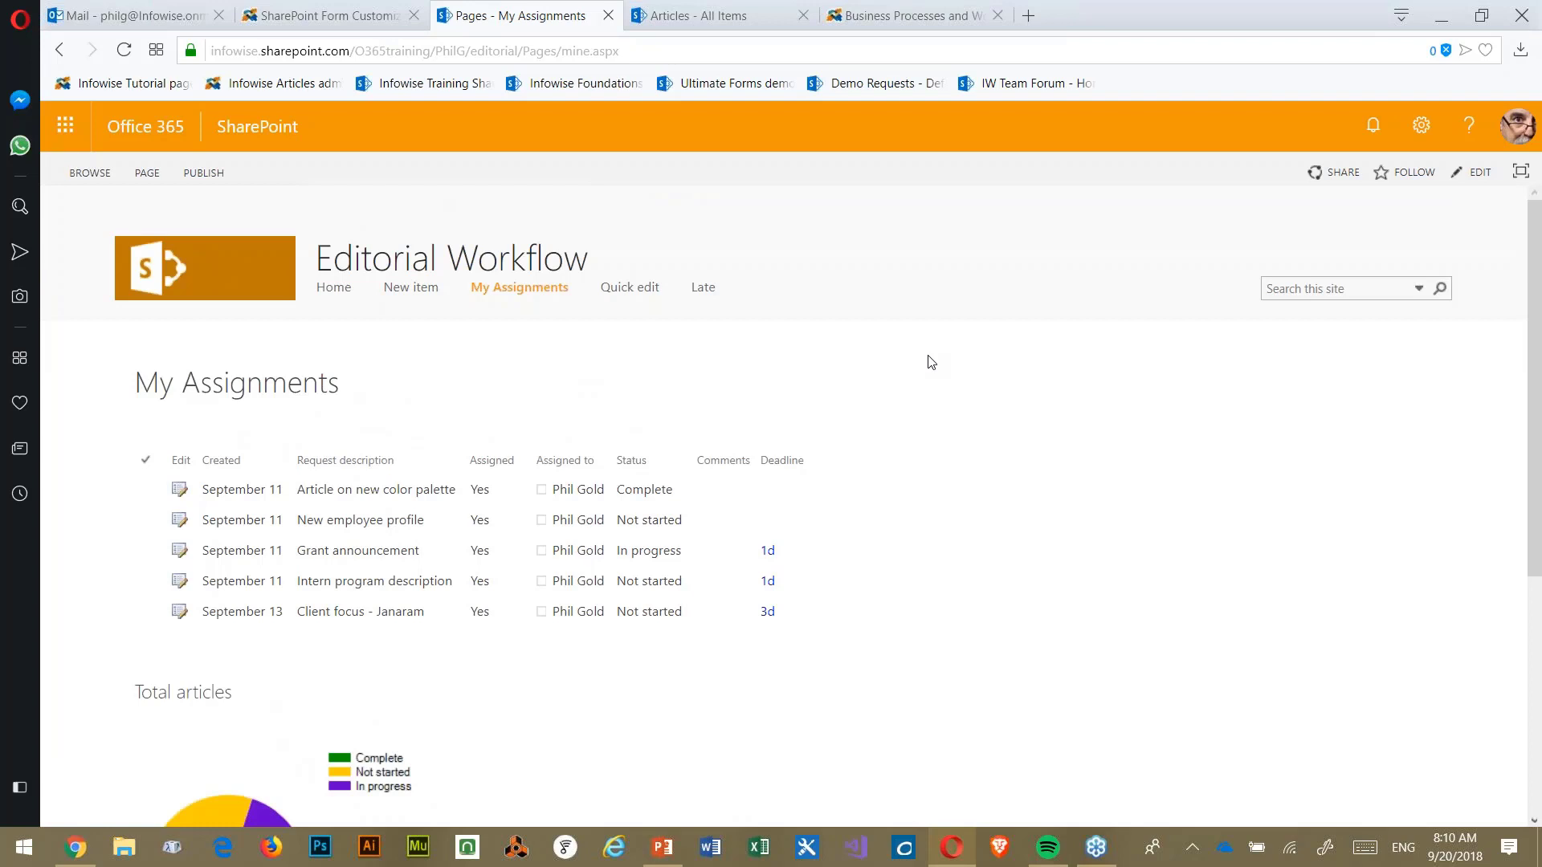
pyautogui.scroll(-1, 879, 320)
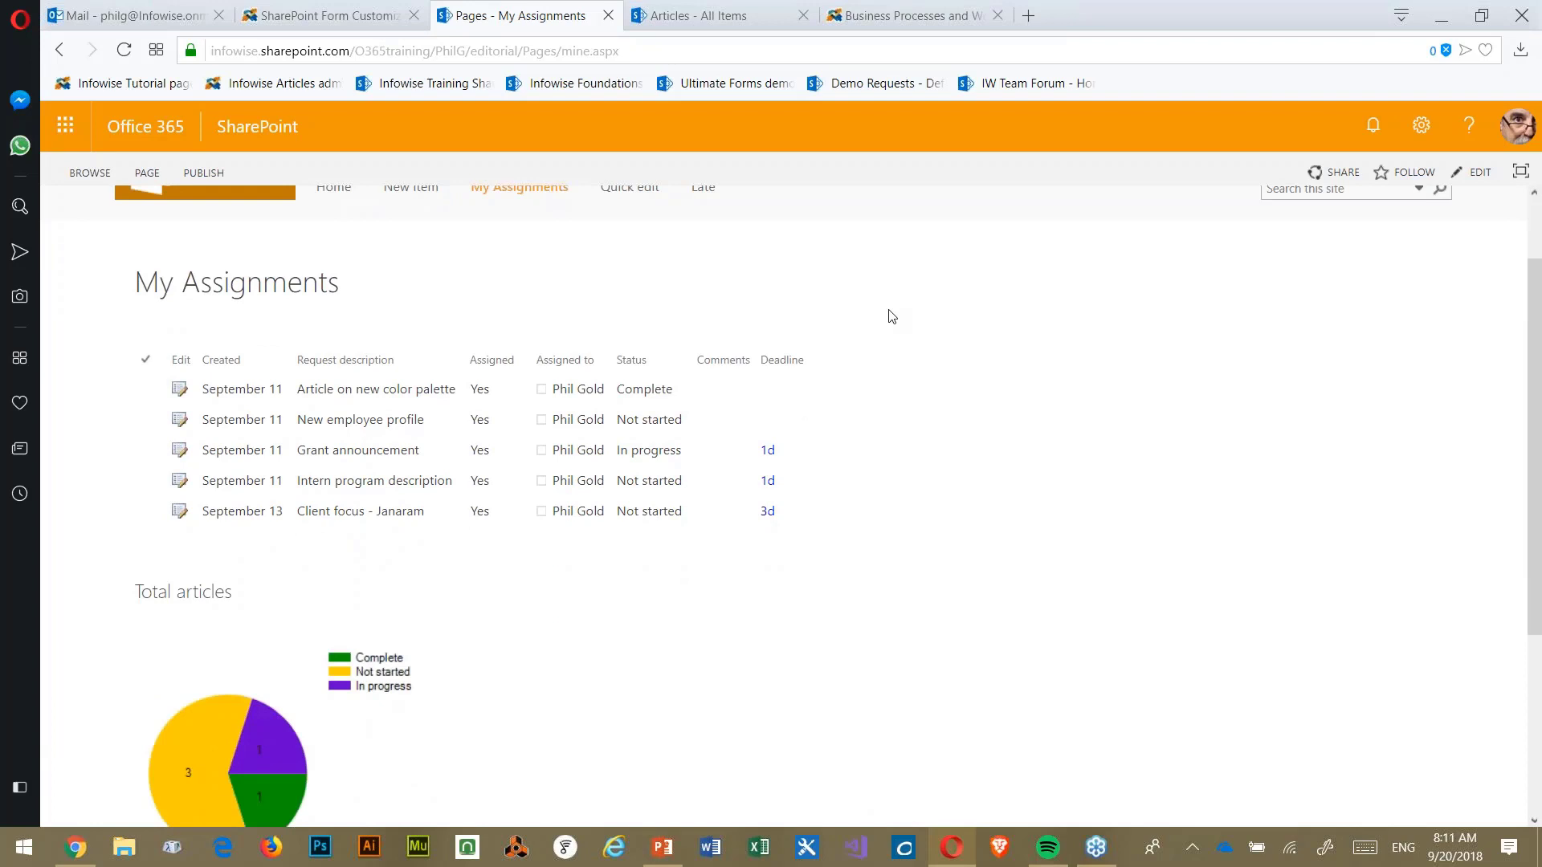
pyautogui.scroll(-1, 944, 337)
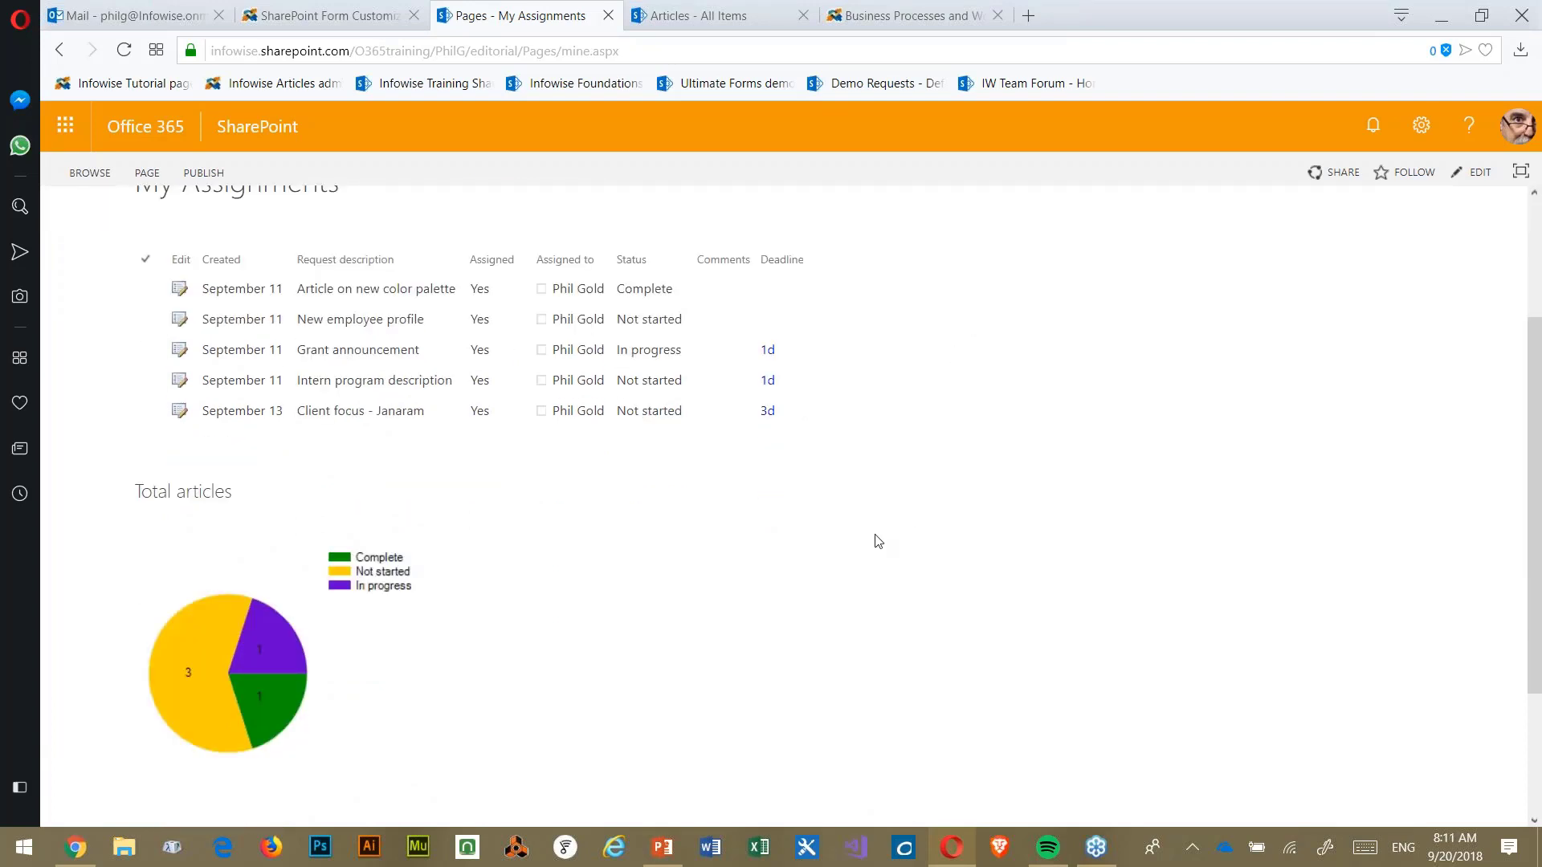
pyautogui.scroll(-2, 743, 555)
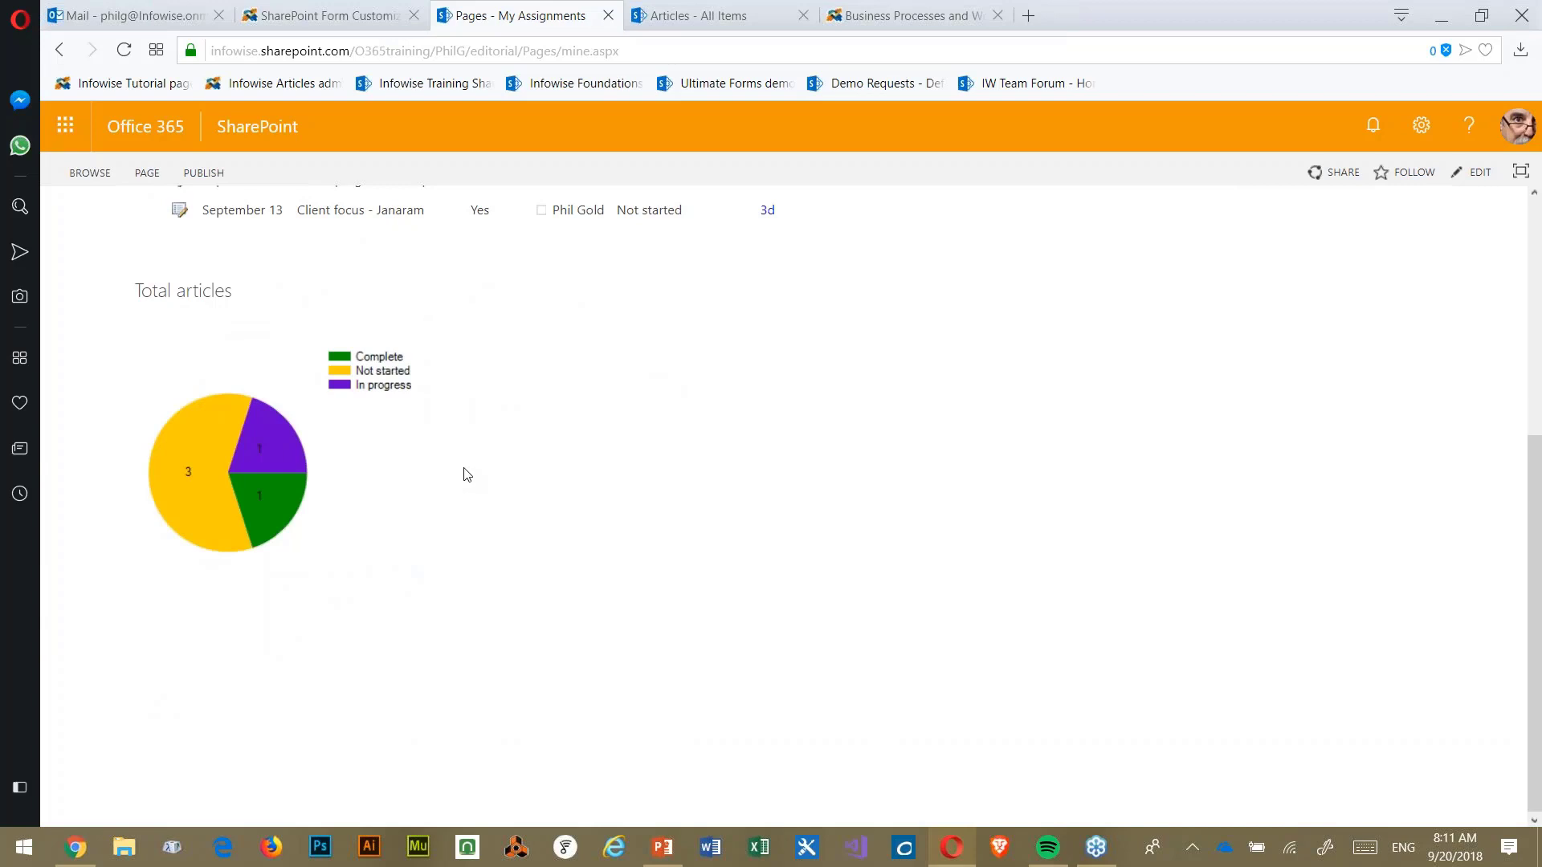
pyautogui.scroll(5, 648, 492)
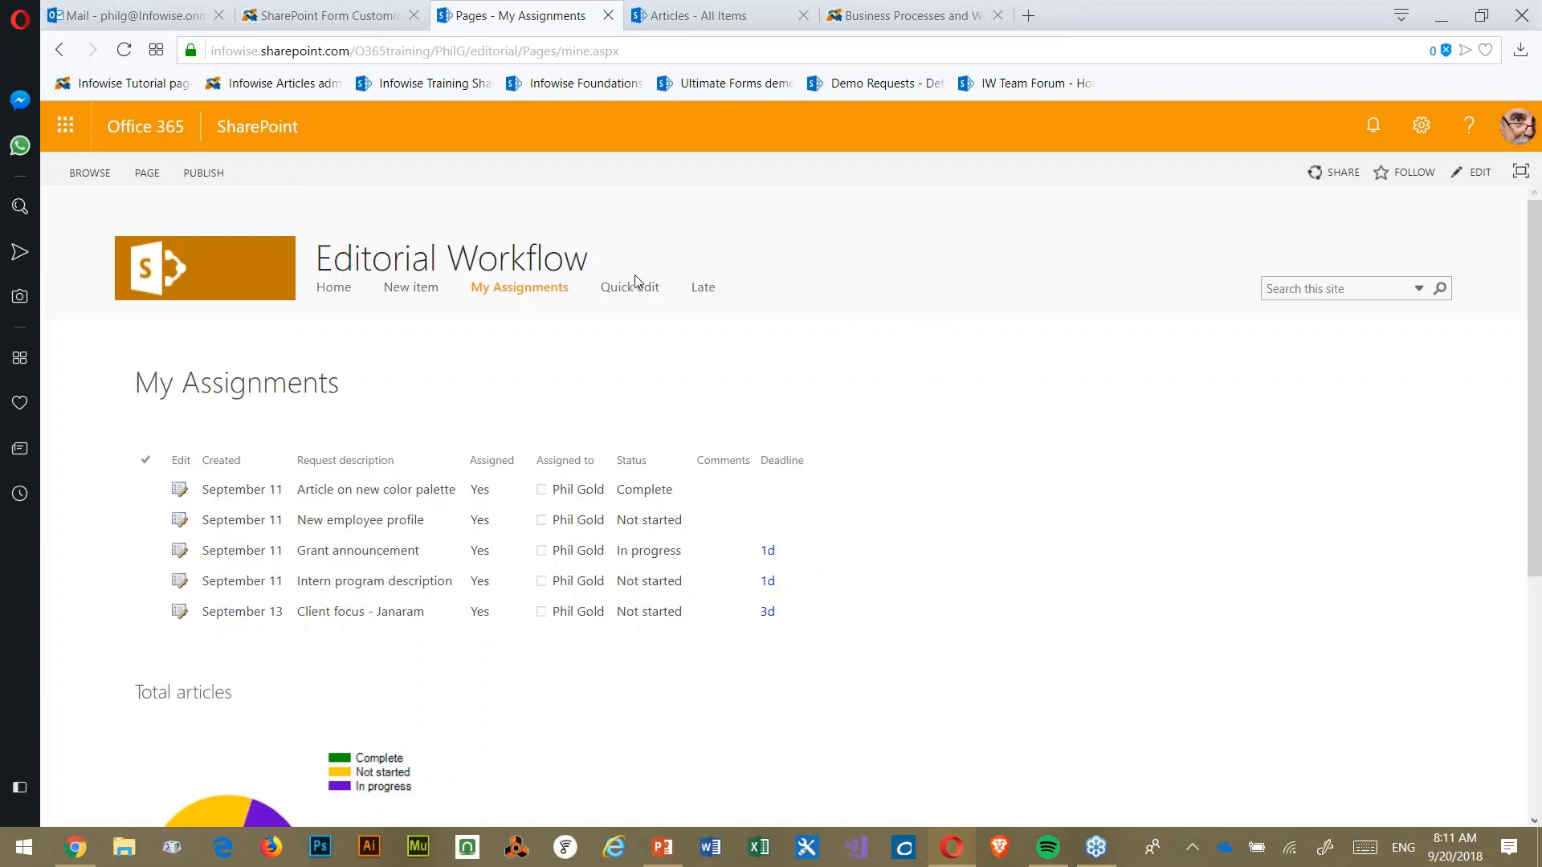
# - Open the Color choice settings for the Articles list in the Infowise Ultimate Forms design
pyautogui.click(727, 16)
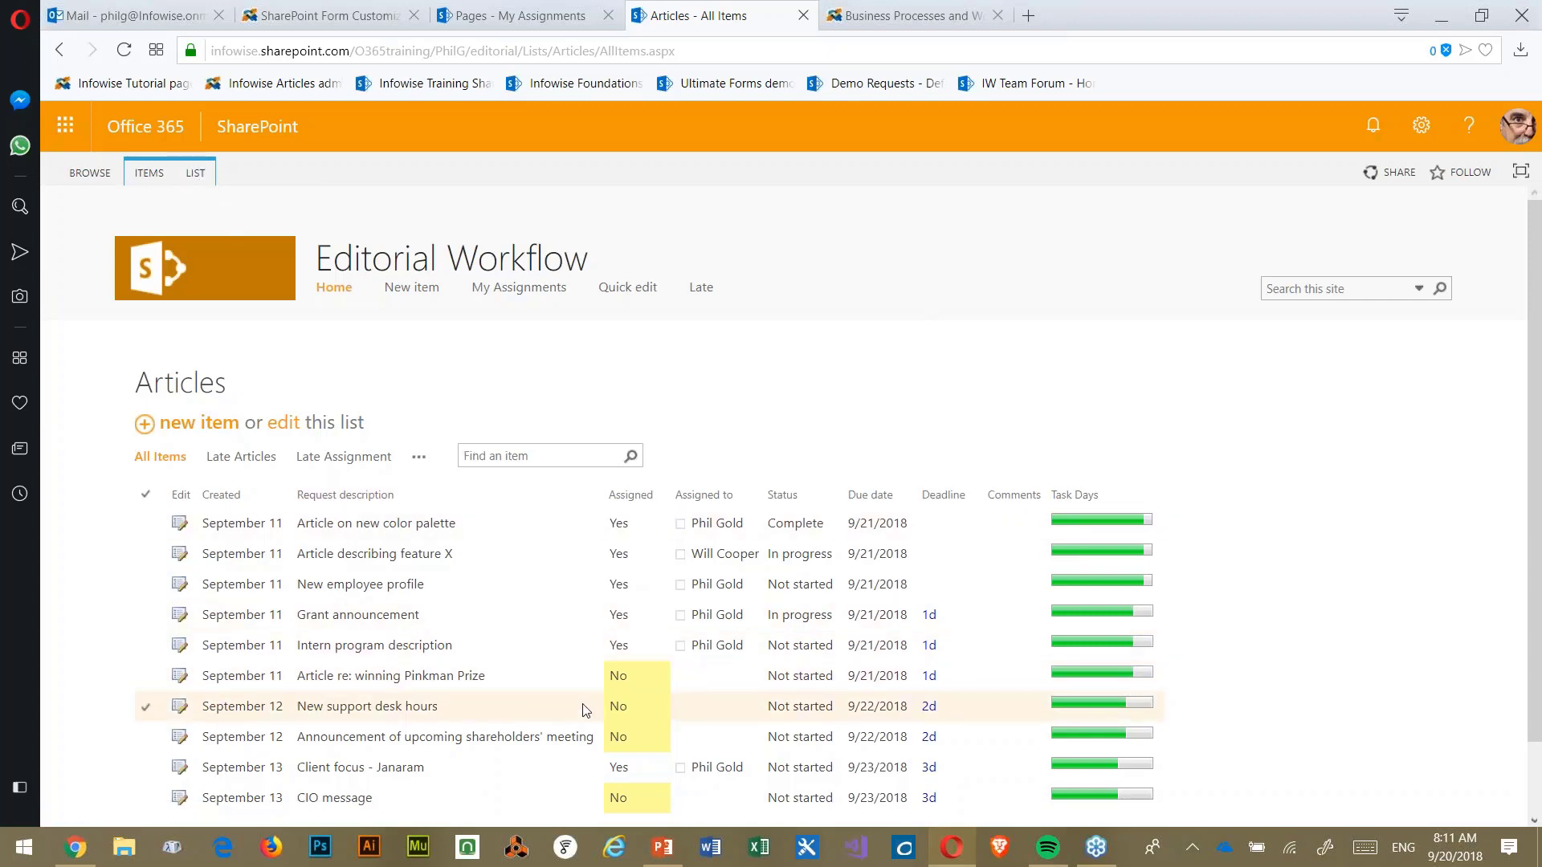
pyautogui.click(196, 173)
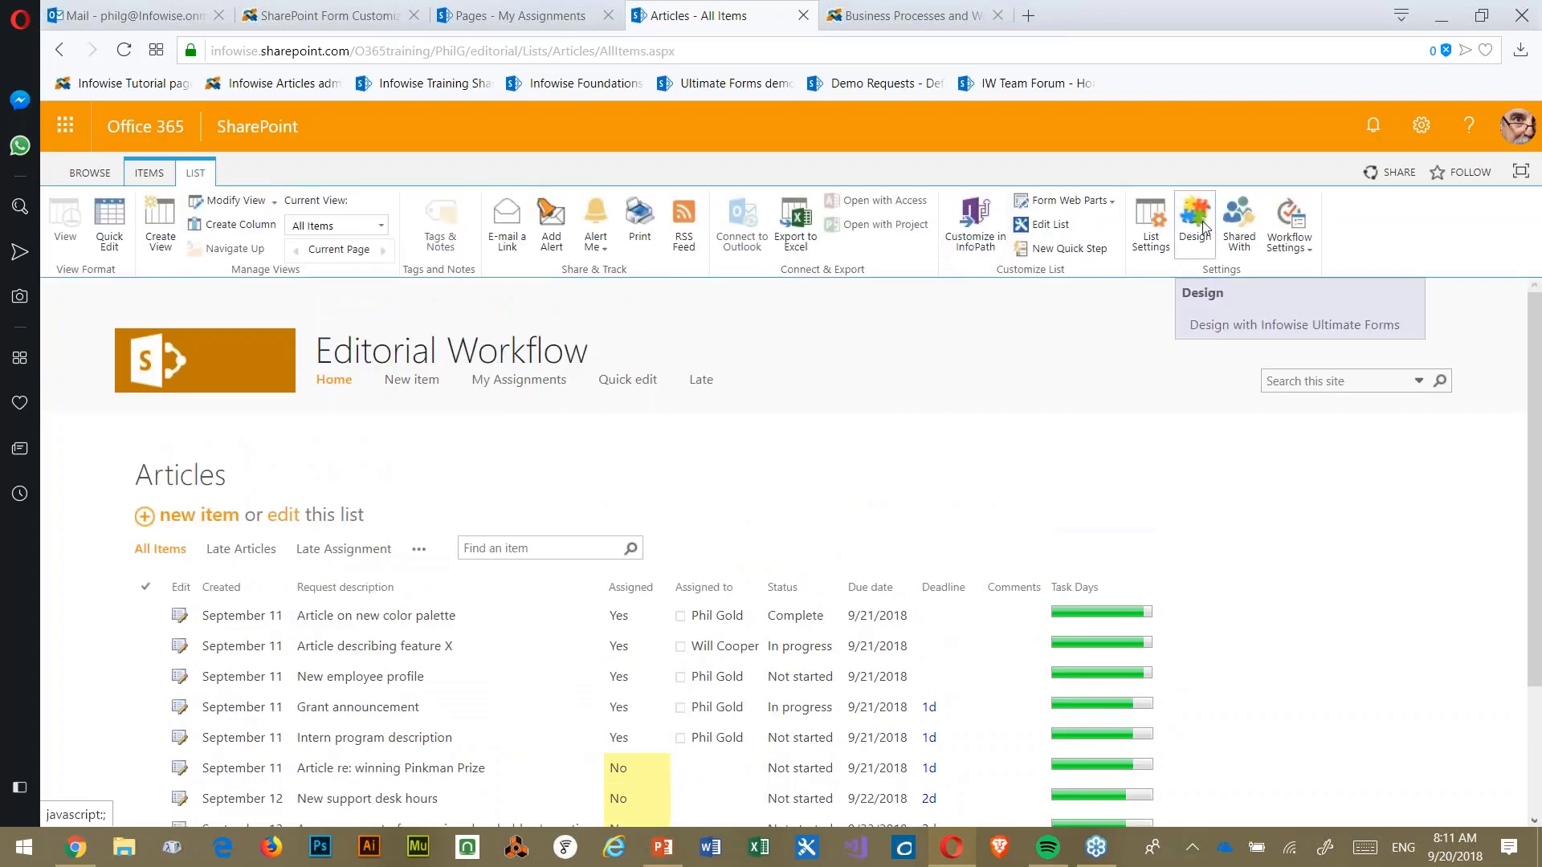
pyautogui.click(1200, 206)
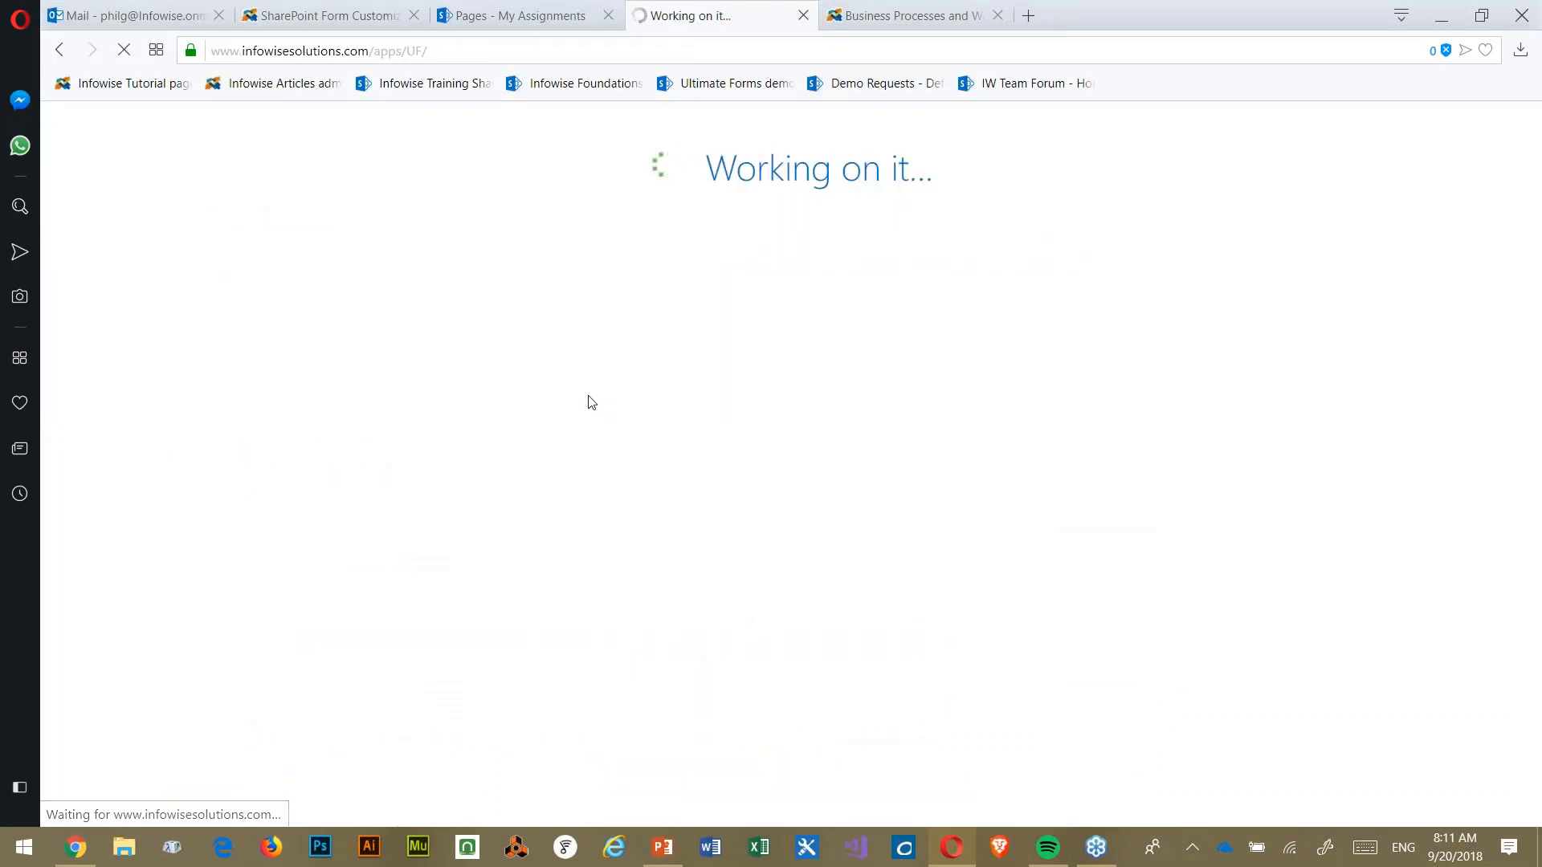
pyautogui.scroll(-15, 441, 325)
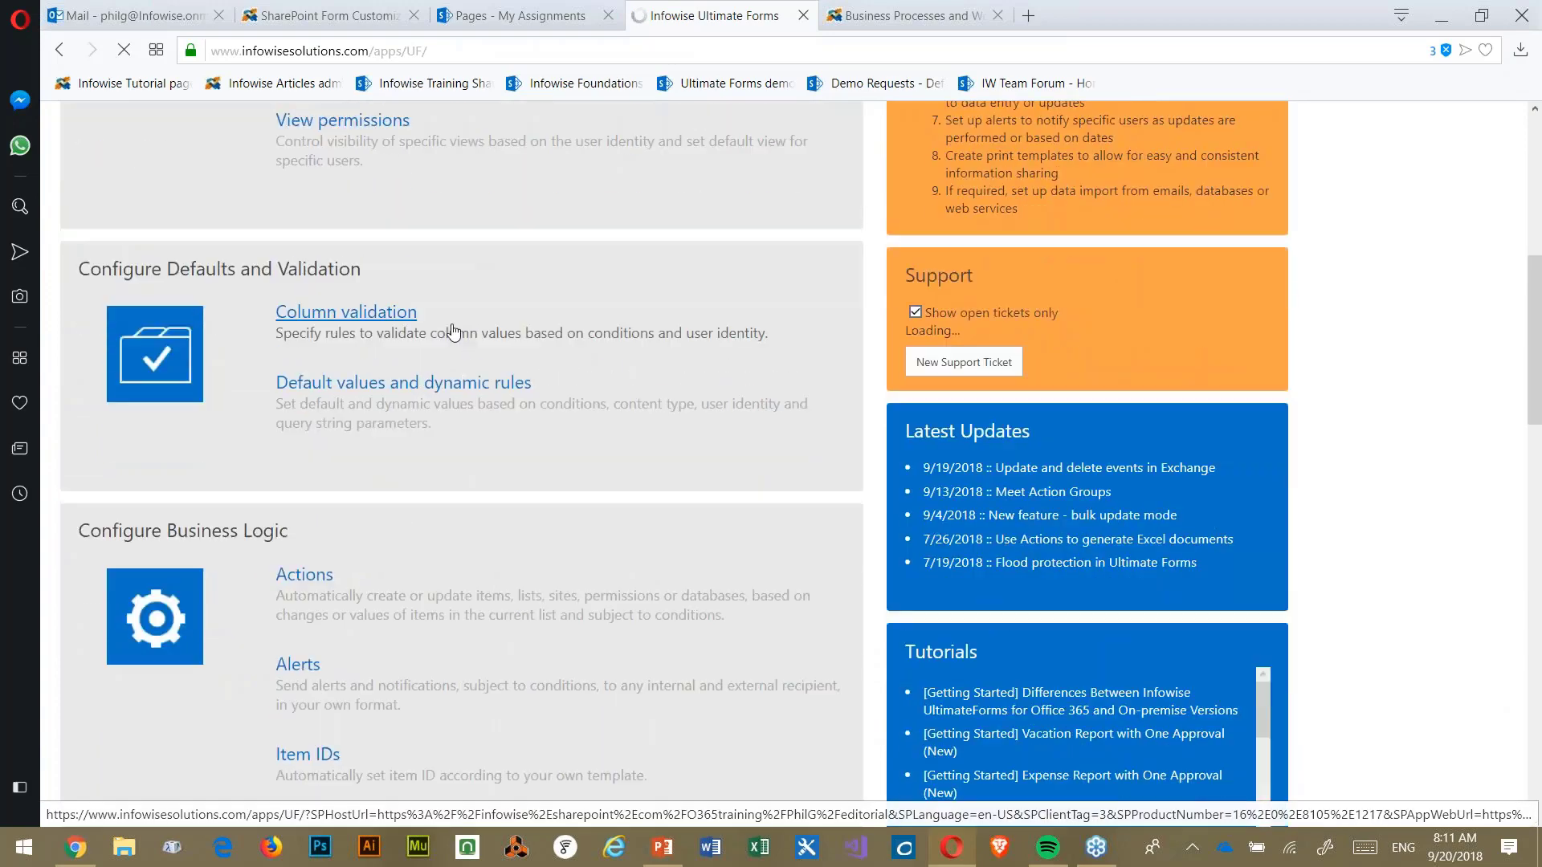
pyautogui.scroll(-3, 441, 294)
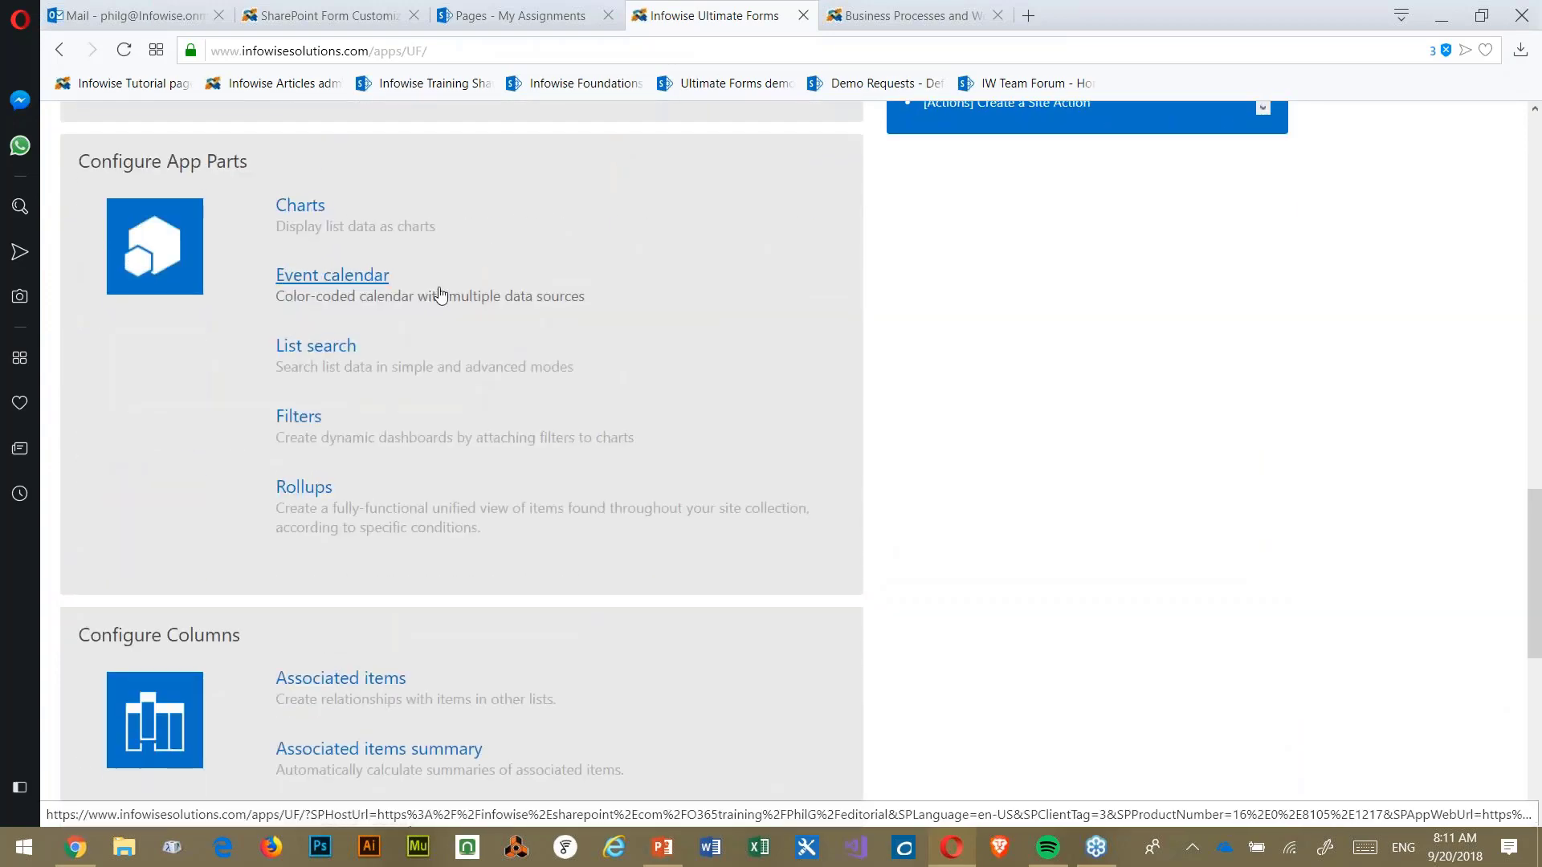
pyautogui.scroll(-6, 441, 294)
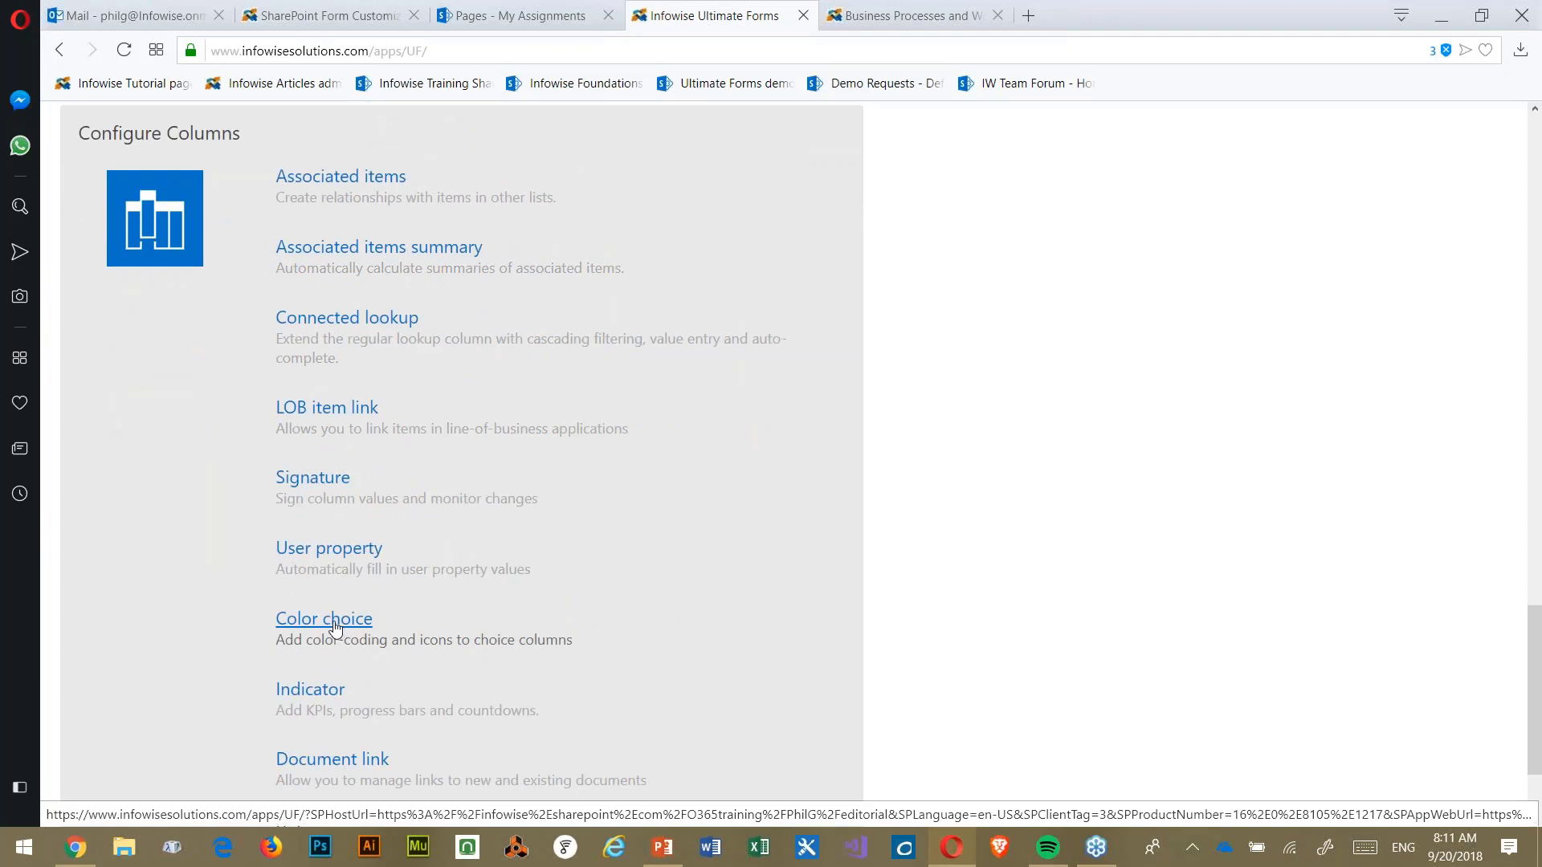
pyautogui.click(336, 628)
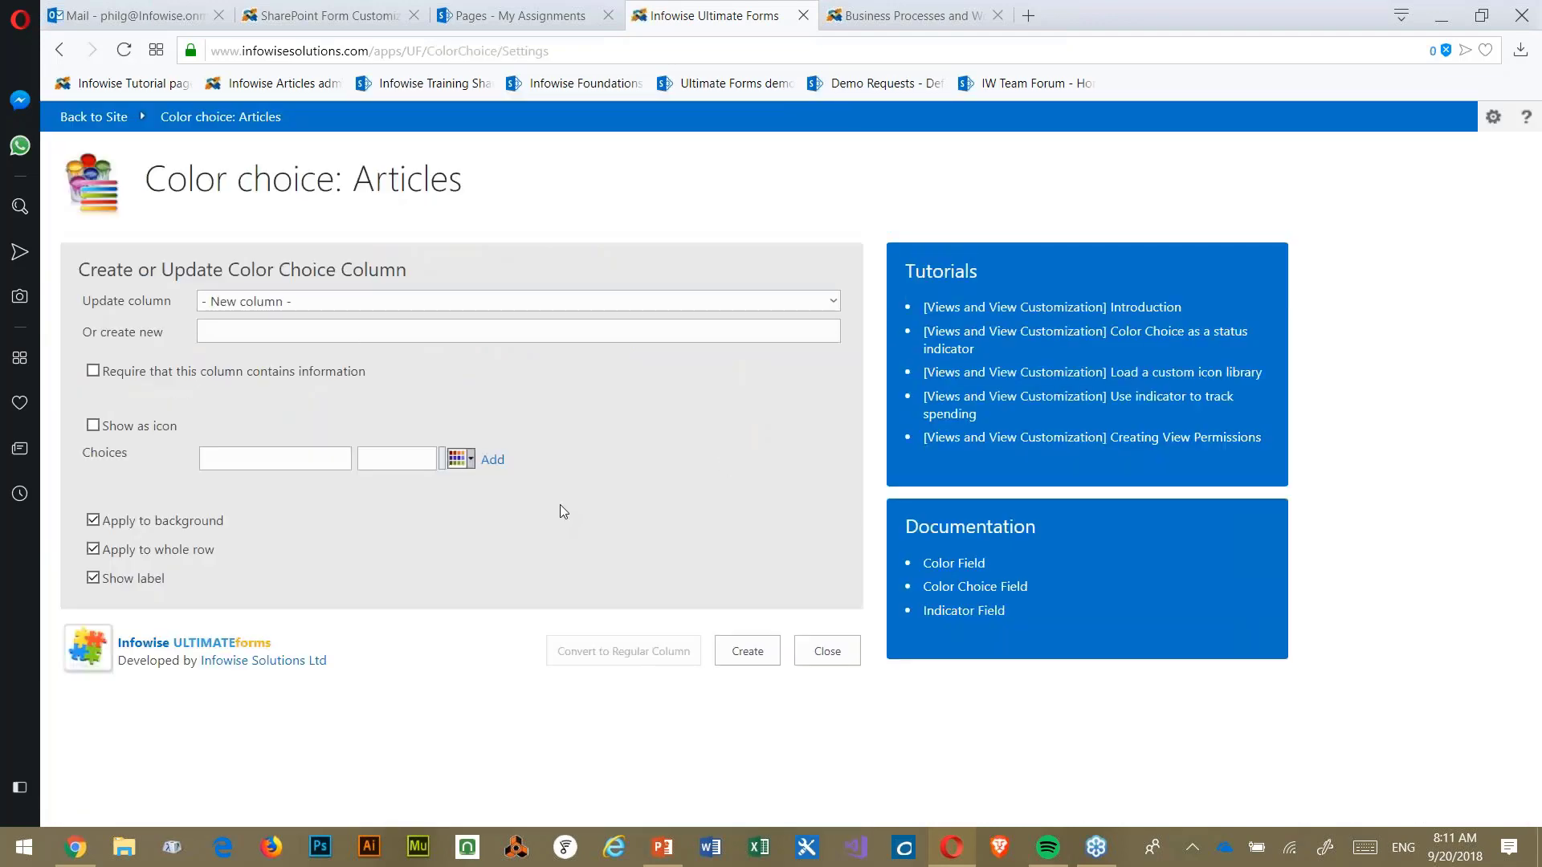
# - Apply the Assigned column's color coding to the whole row, update the column, and reload the My Assignments page
pyautogui.click(835, 301)
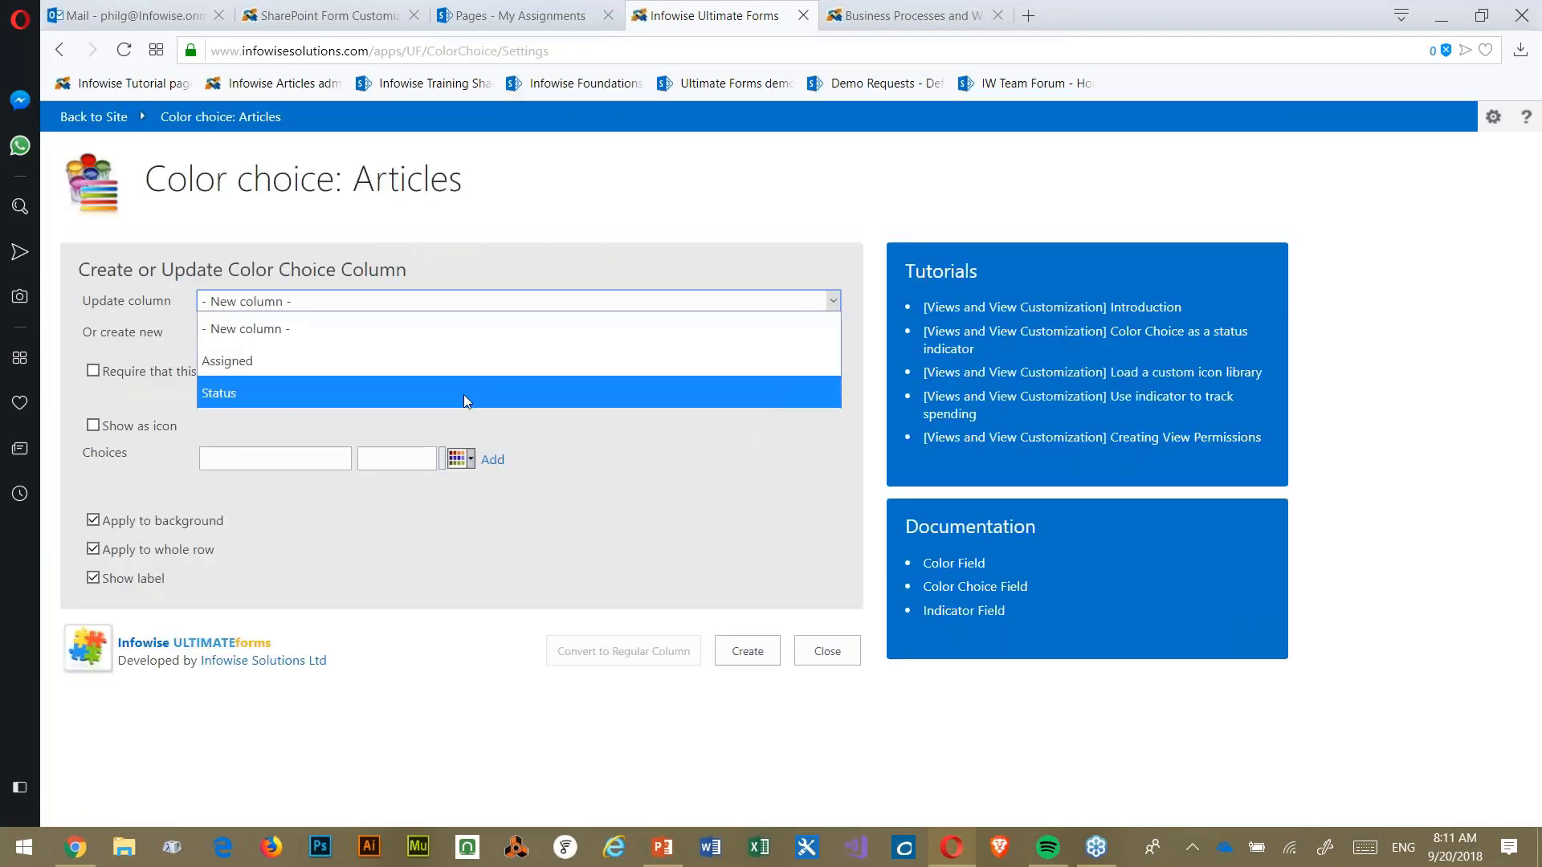
pyautogui.click(455, 366)
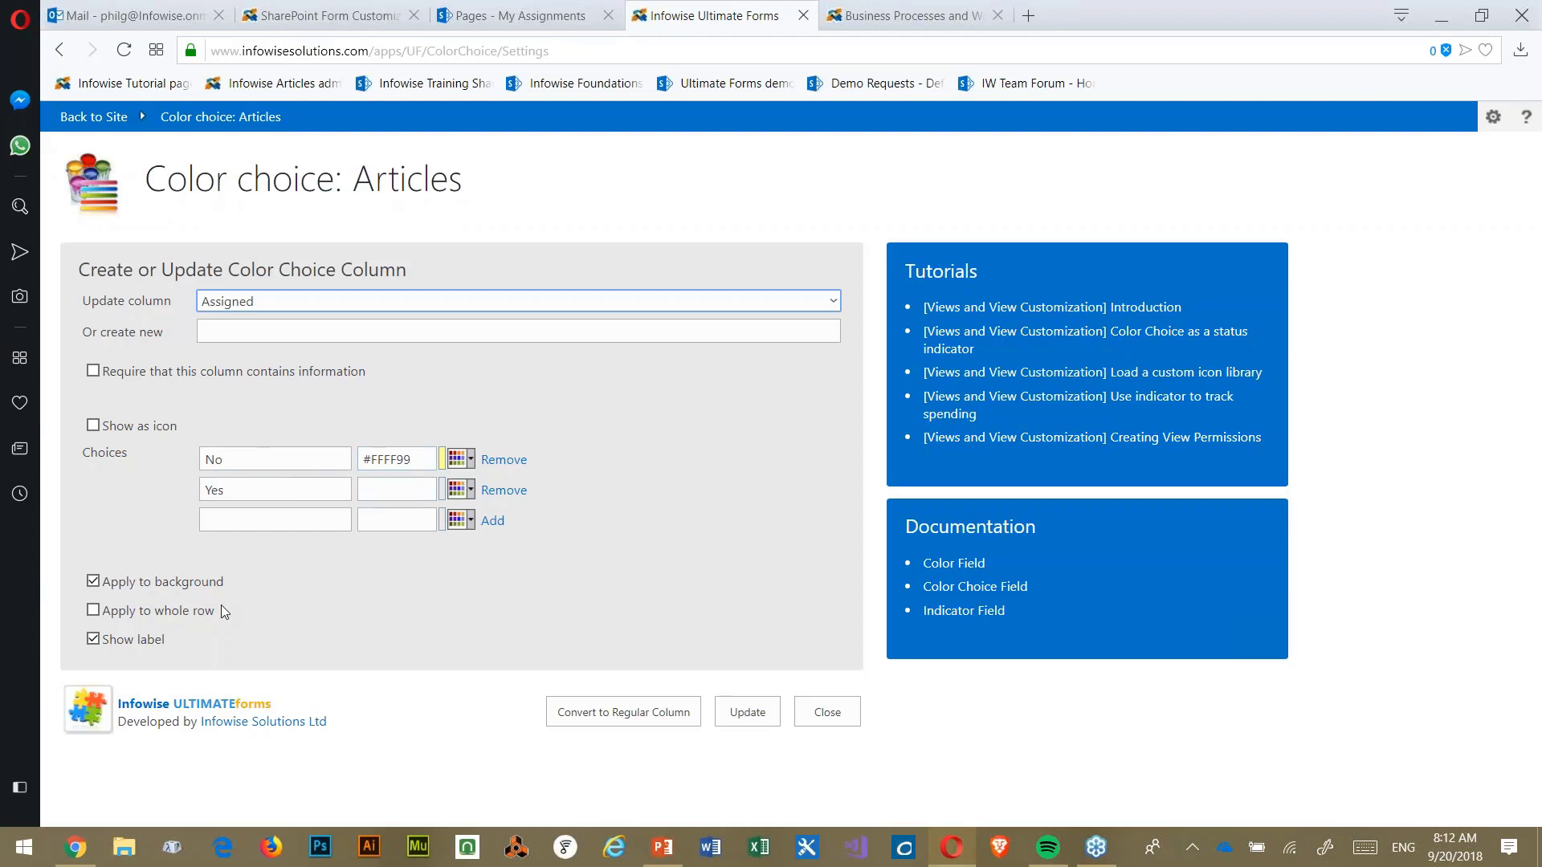
pyautogui.click(93, 612)
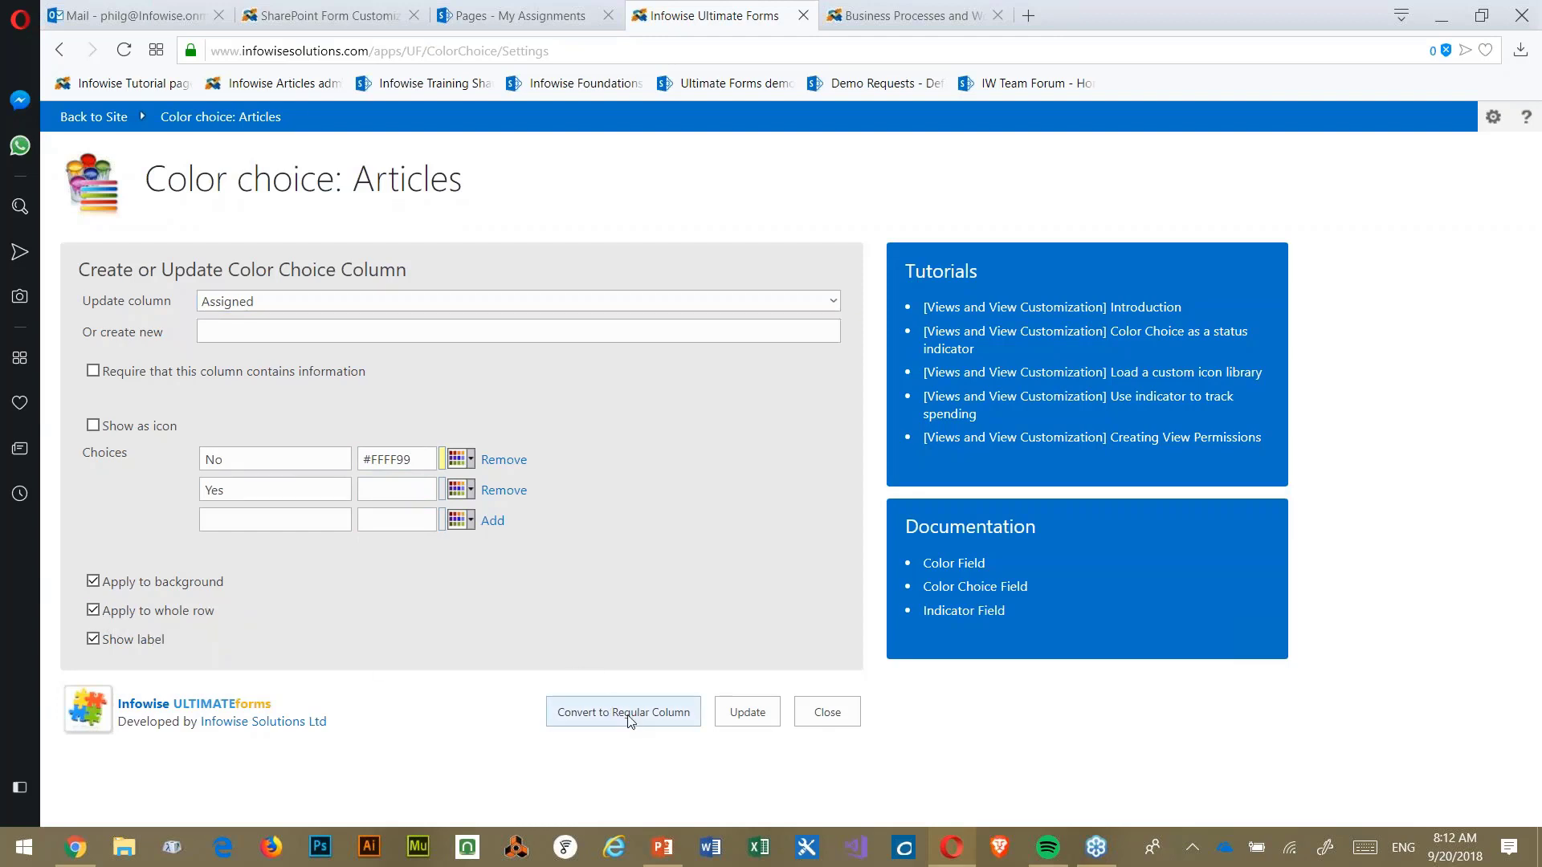
pyautogui.click(743, 712)
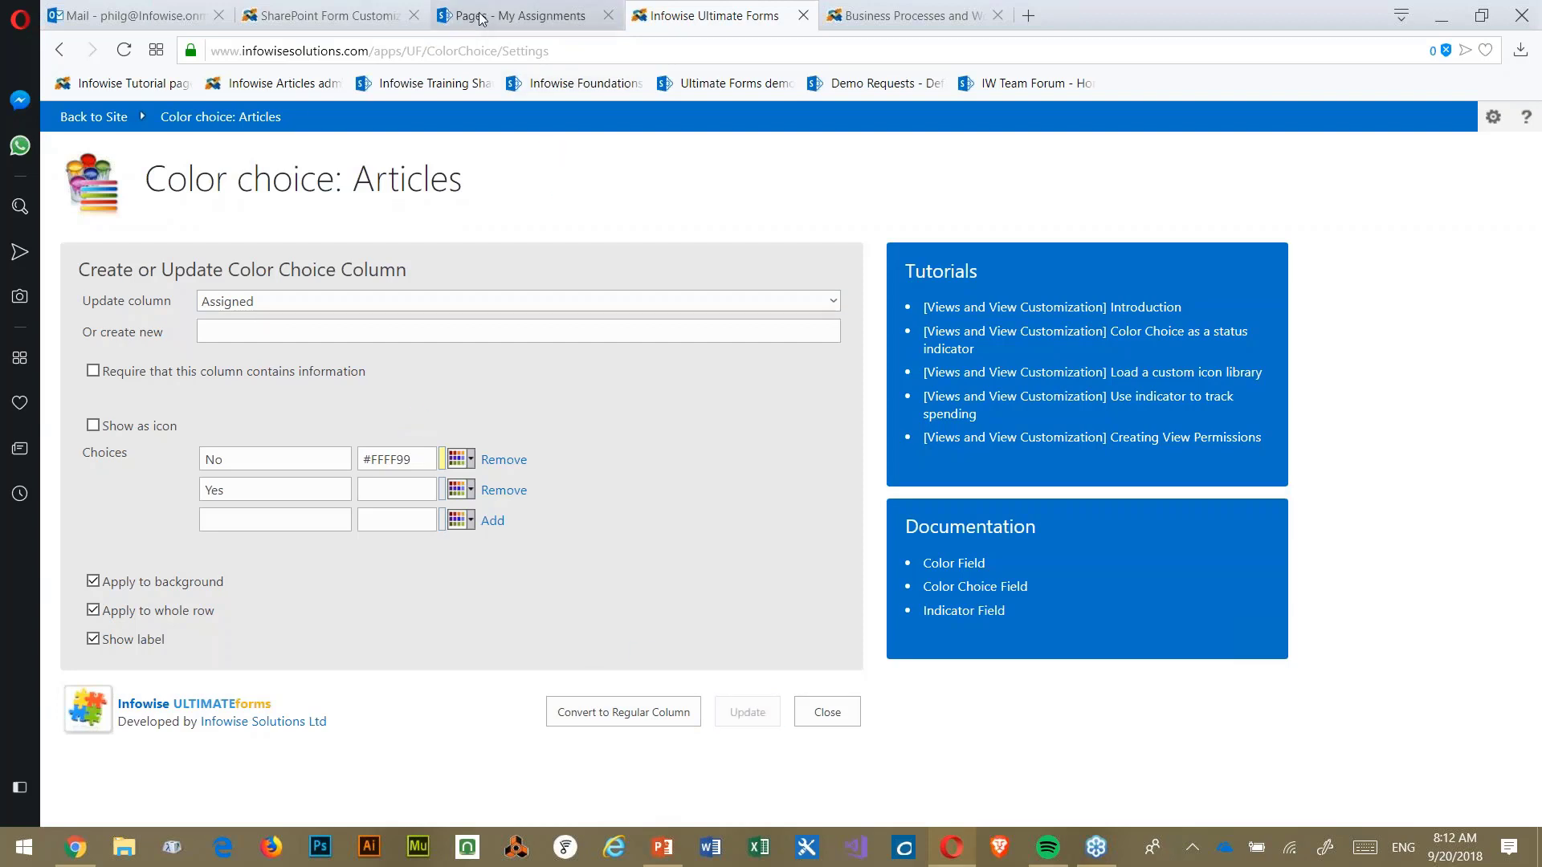
pyautogui.click(524, 18)
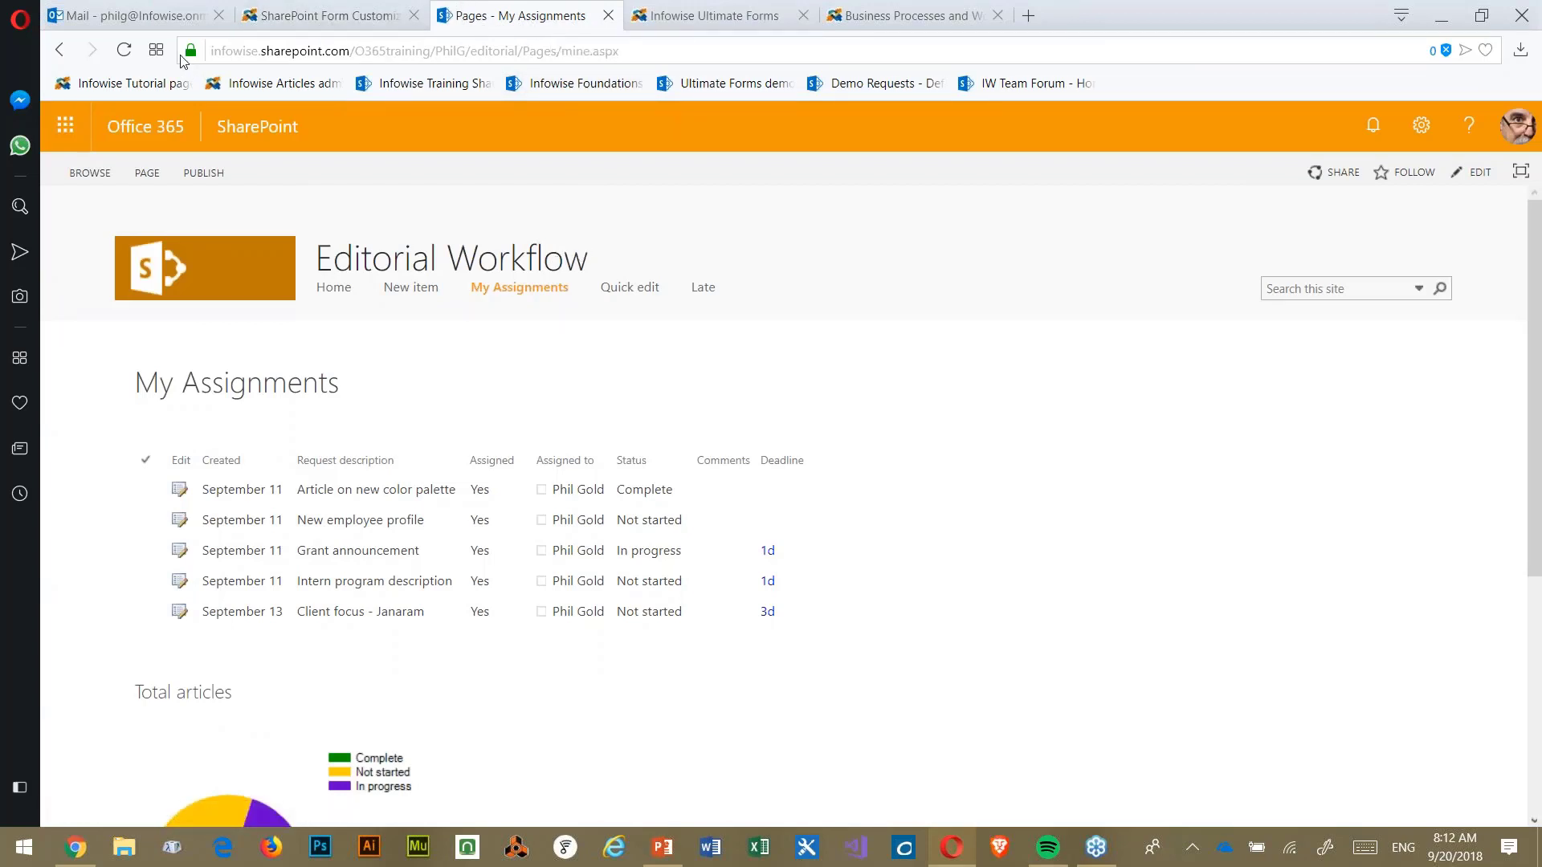
pyautogui.click(125, 51)
# - Update the Articles list's Assigned color choice column with its current whole-row coloring, and refresh the My Assignments page
pyautogui.click(701, 15)
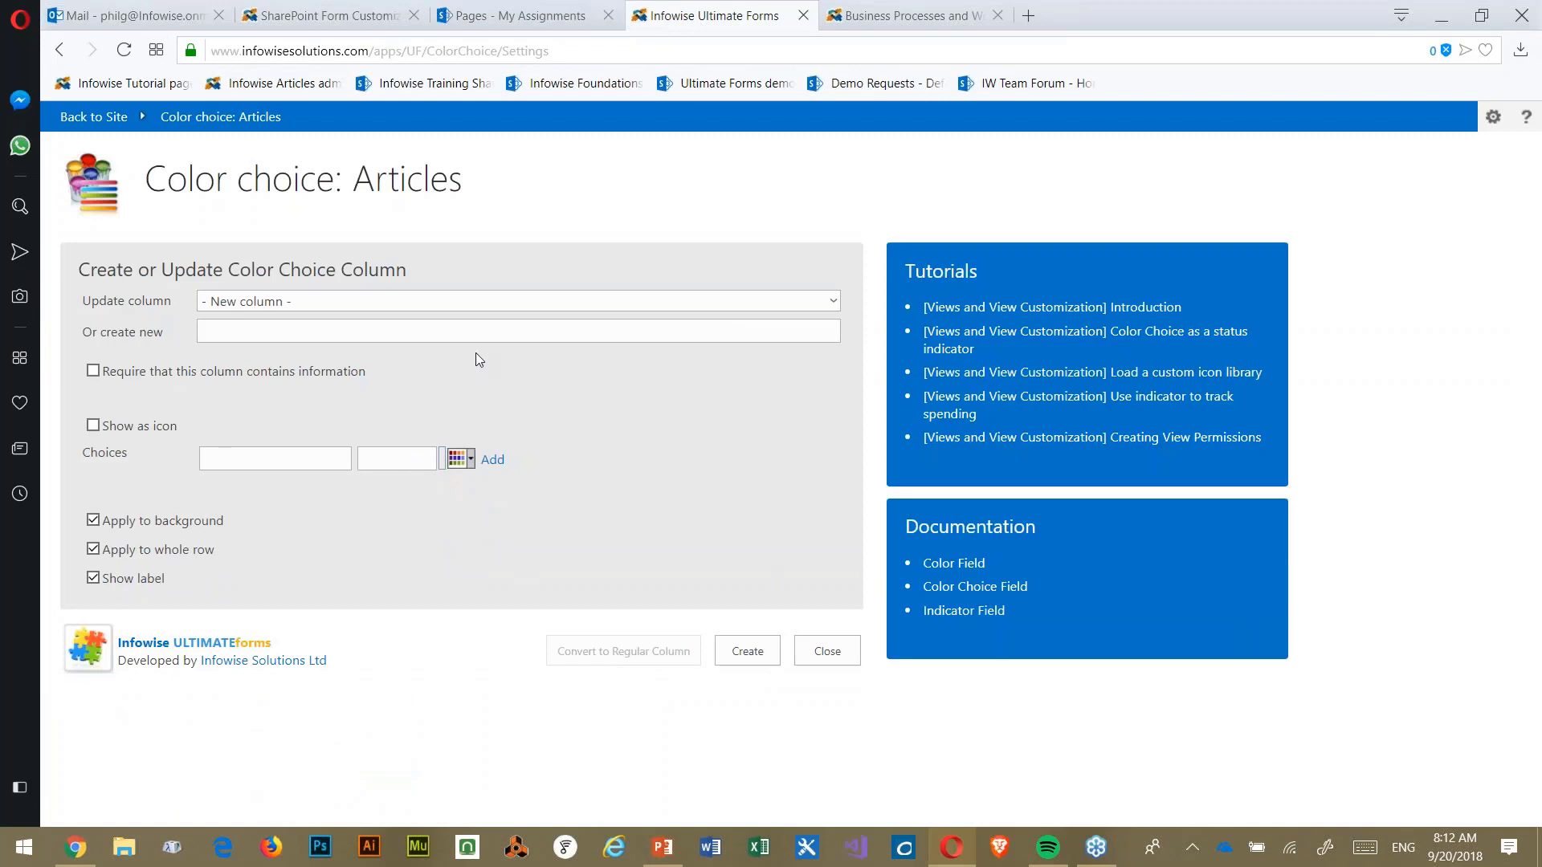
pyautogui.click(832, 303)
pyautogui.click(418, 360)
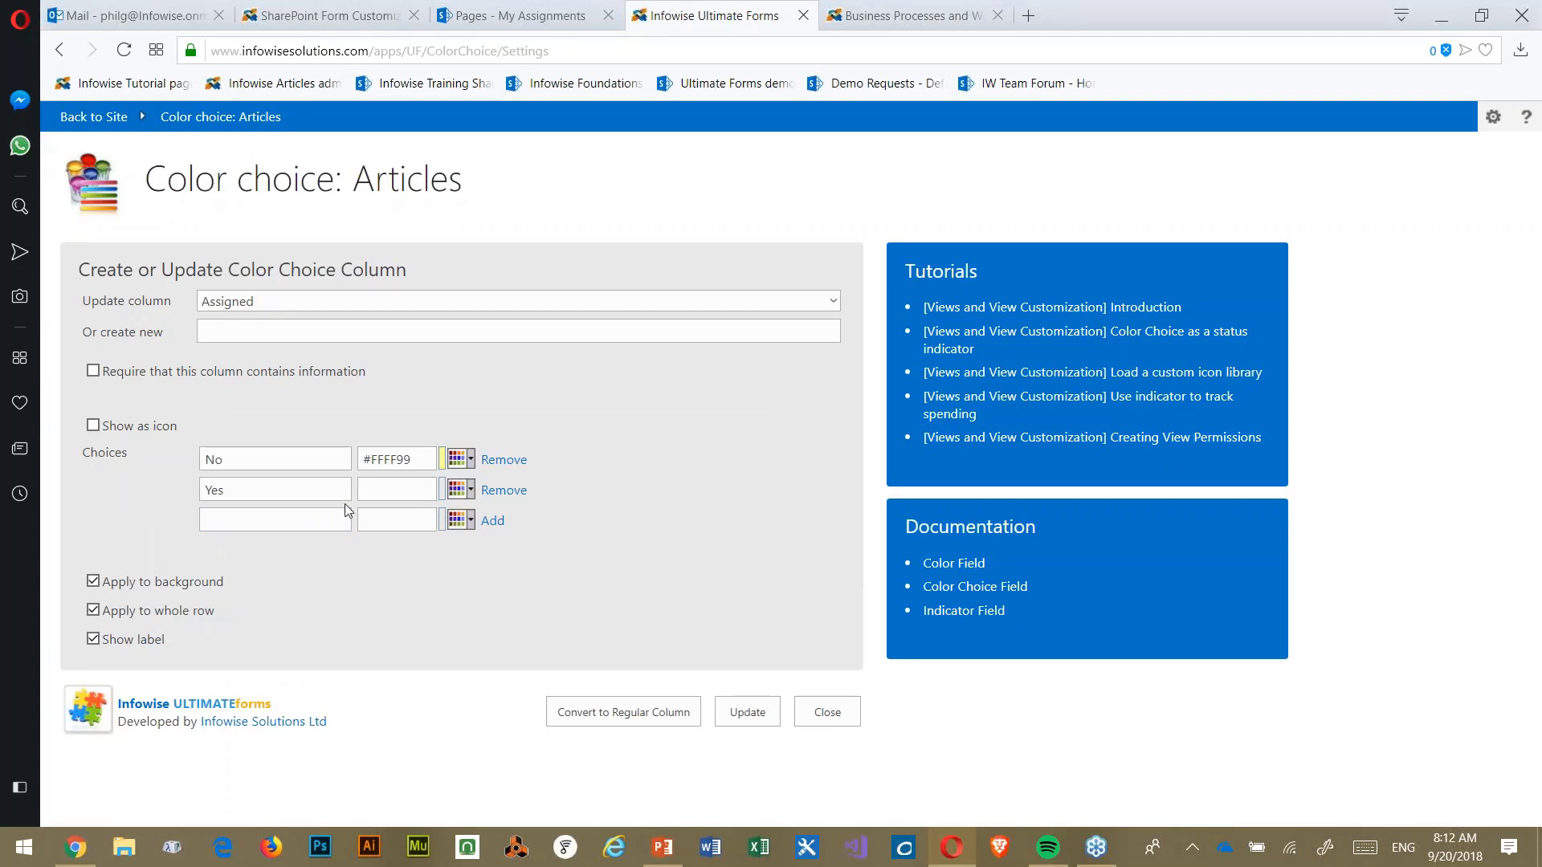
pyautogui.click(745, 713)
pyautogui.click(514, 16)
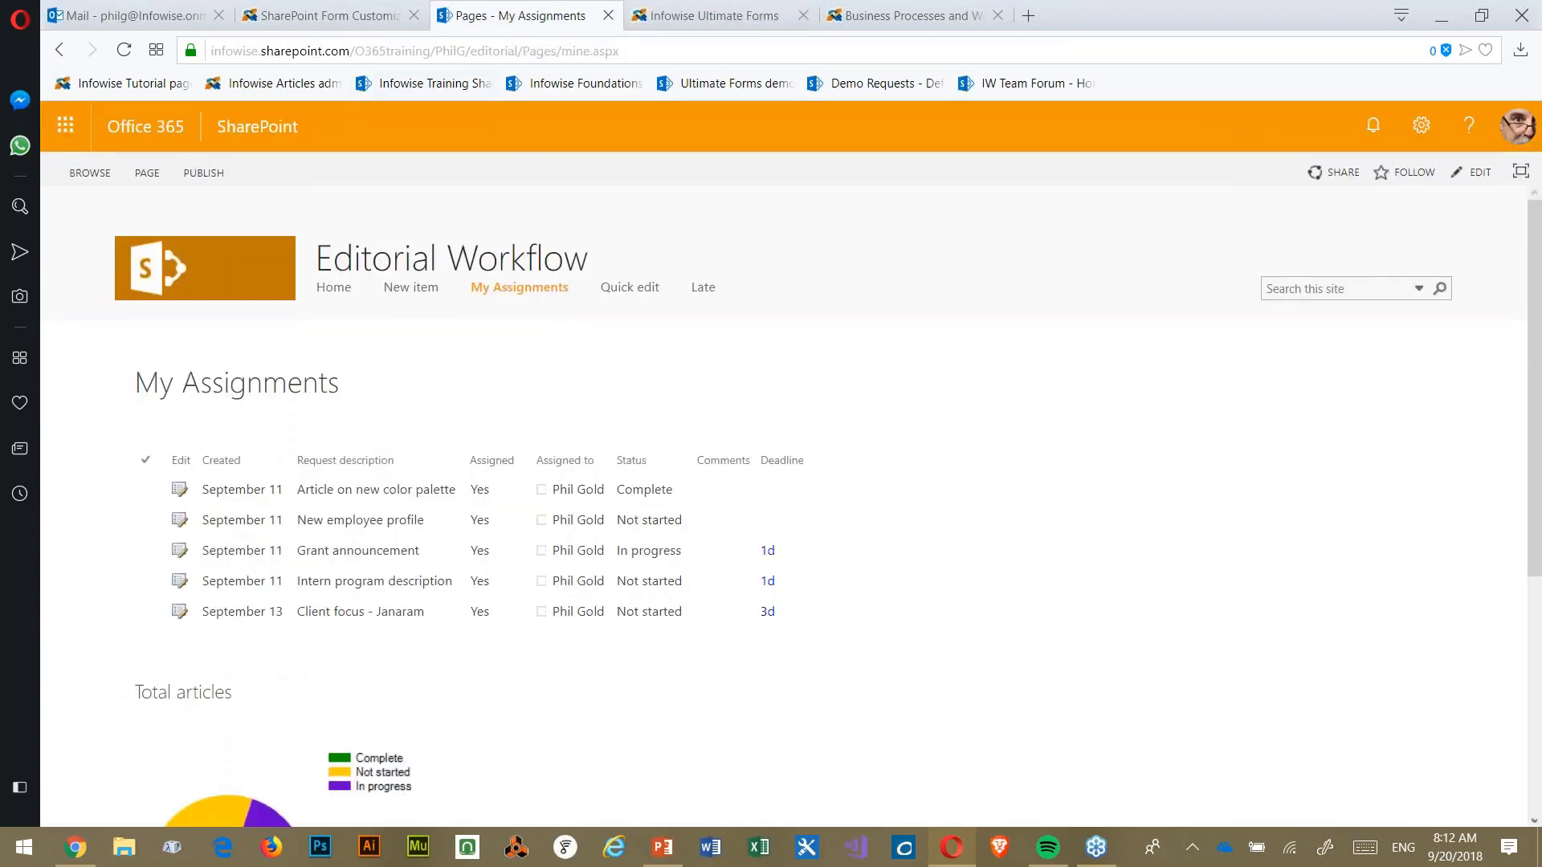
pyautogui.click(131, 55)
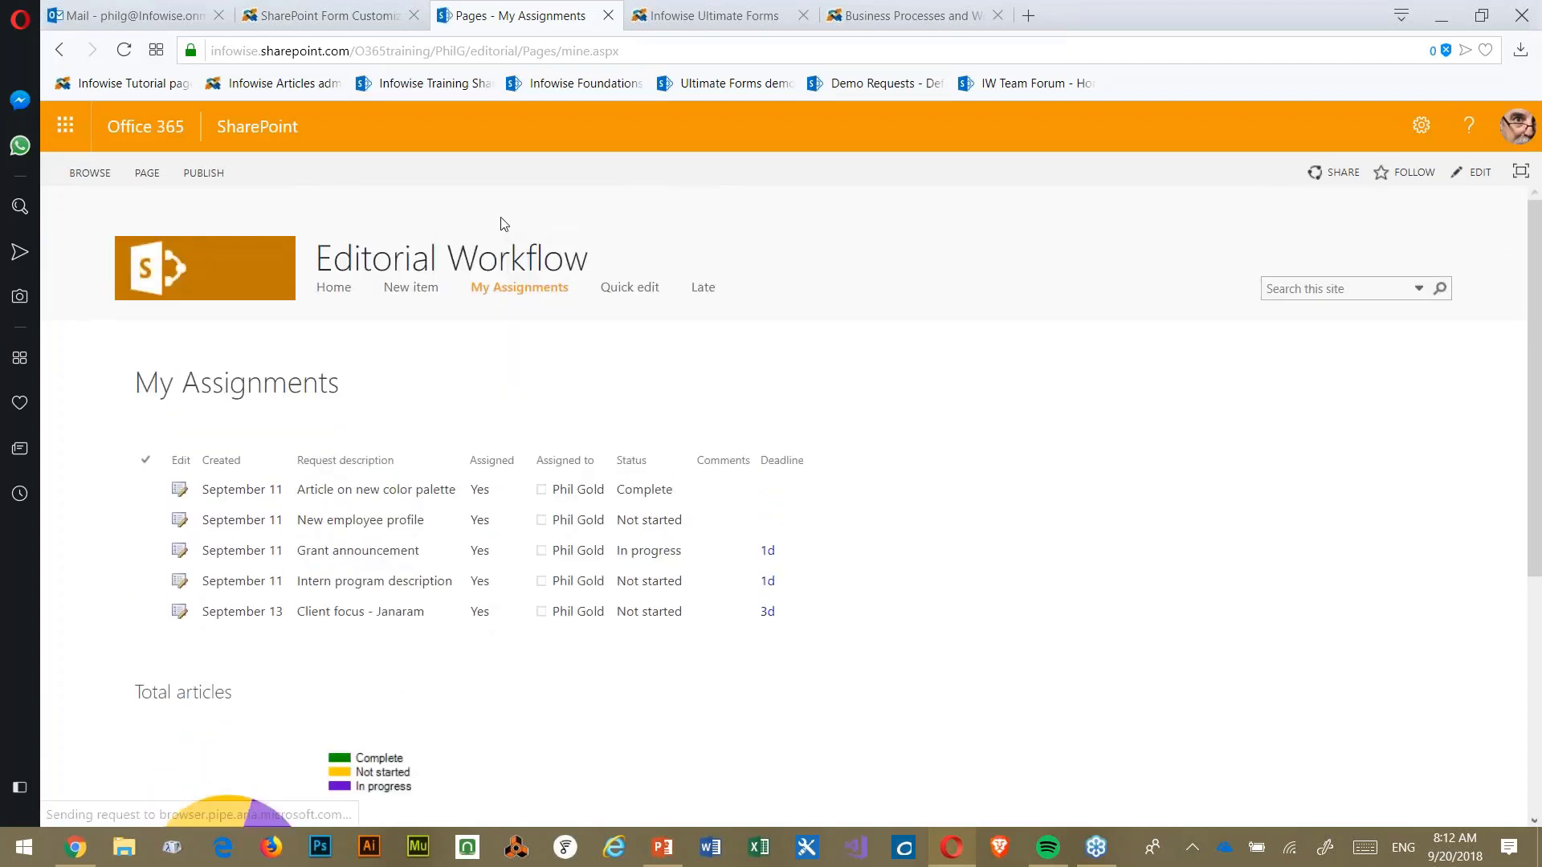
# - Open the site's Home page and examine the row coloring of unassigned articles in the Current Article Status list
pyautogui.click(326, 290)
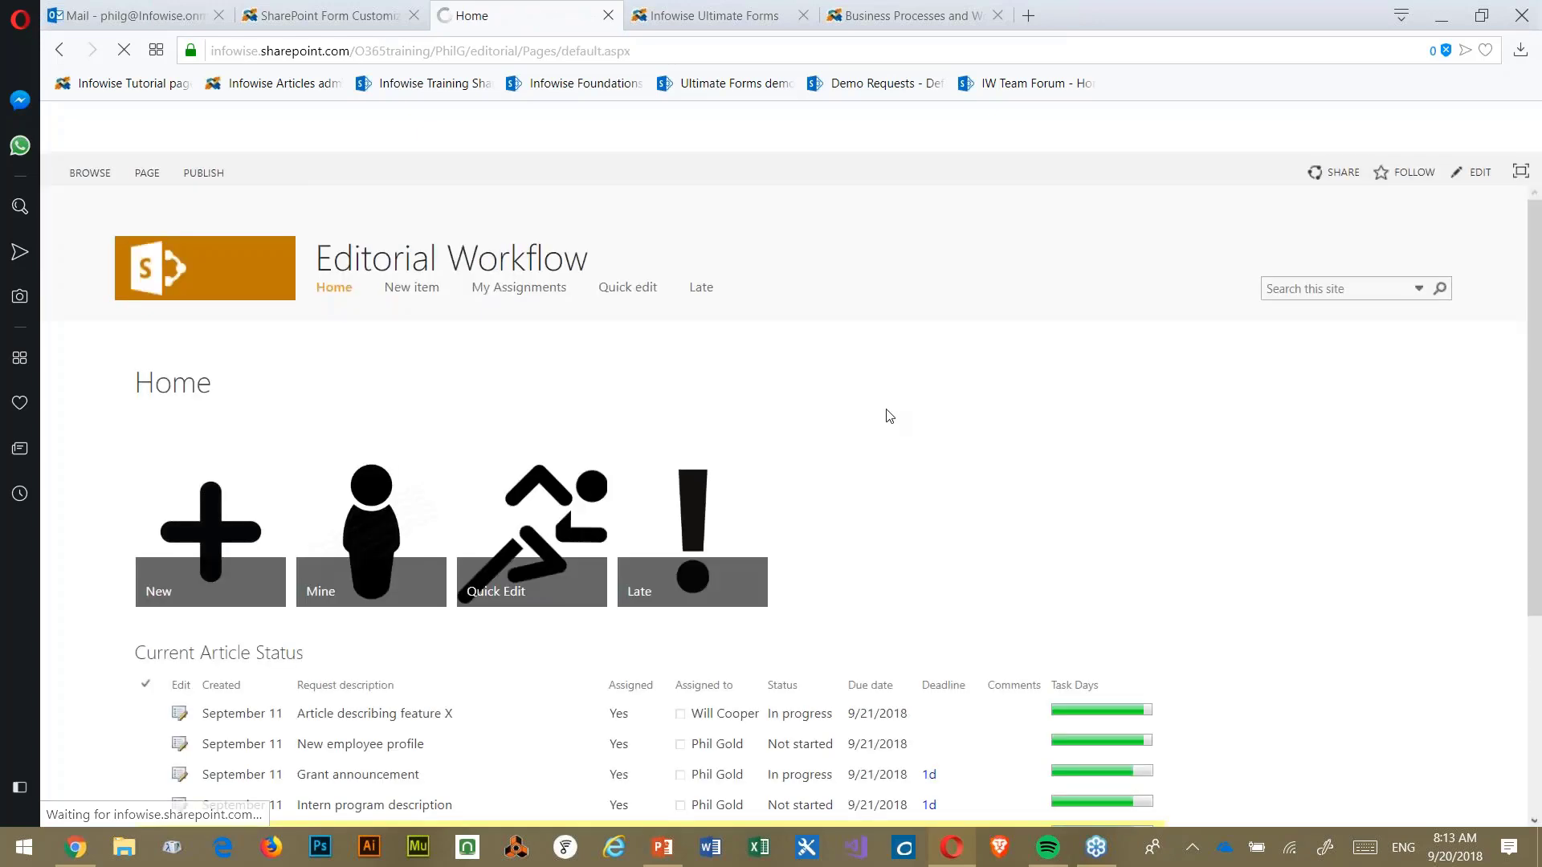
pyautogui.scroll(-3, 924, 514)
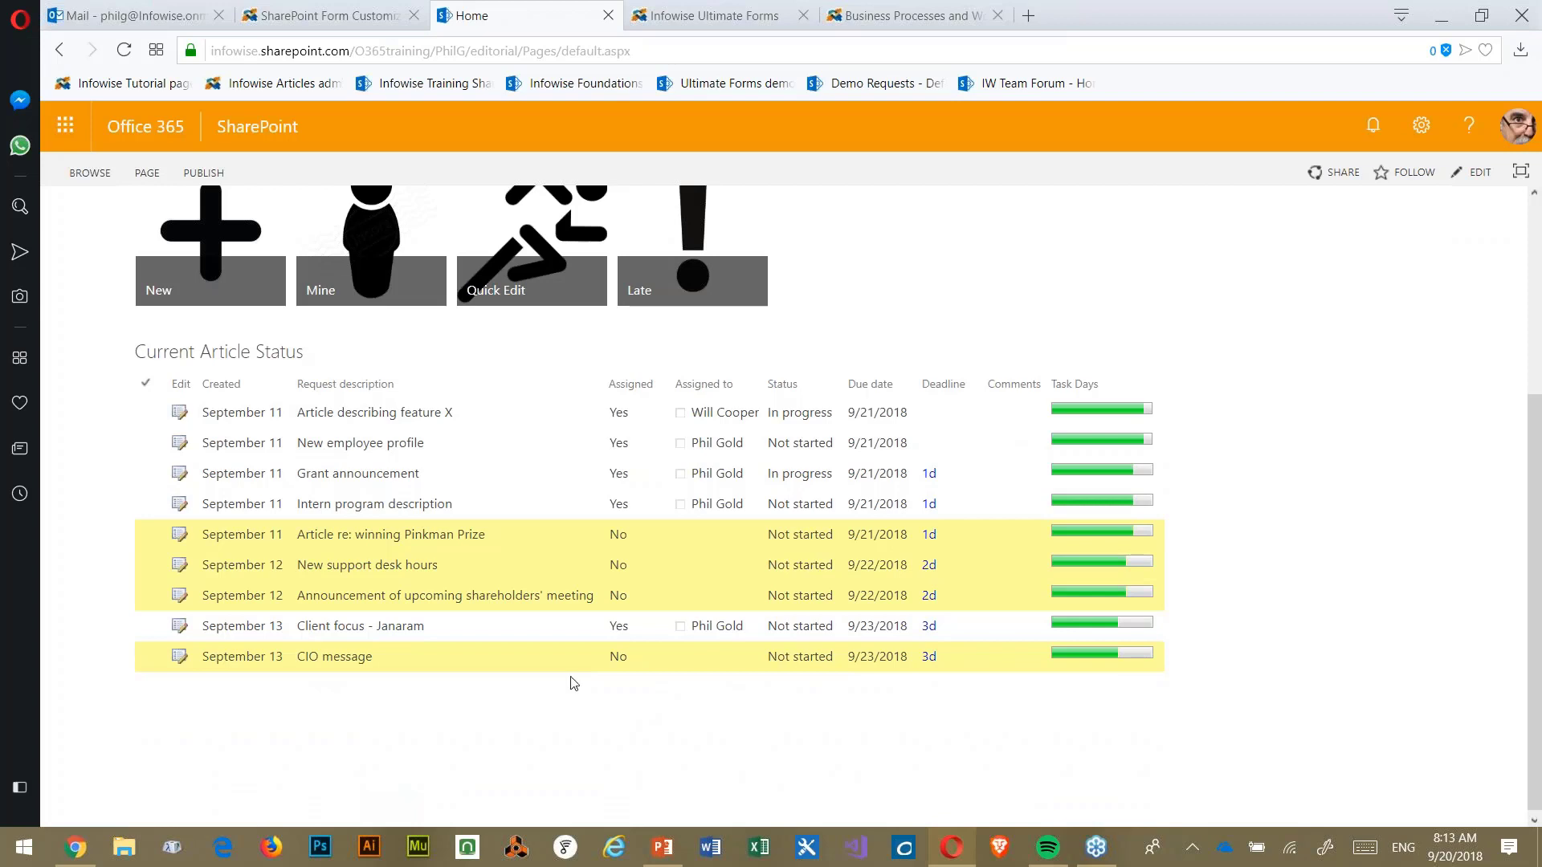
pyautogui.scroll(1, 628, 722)
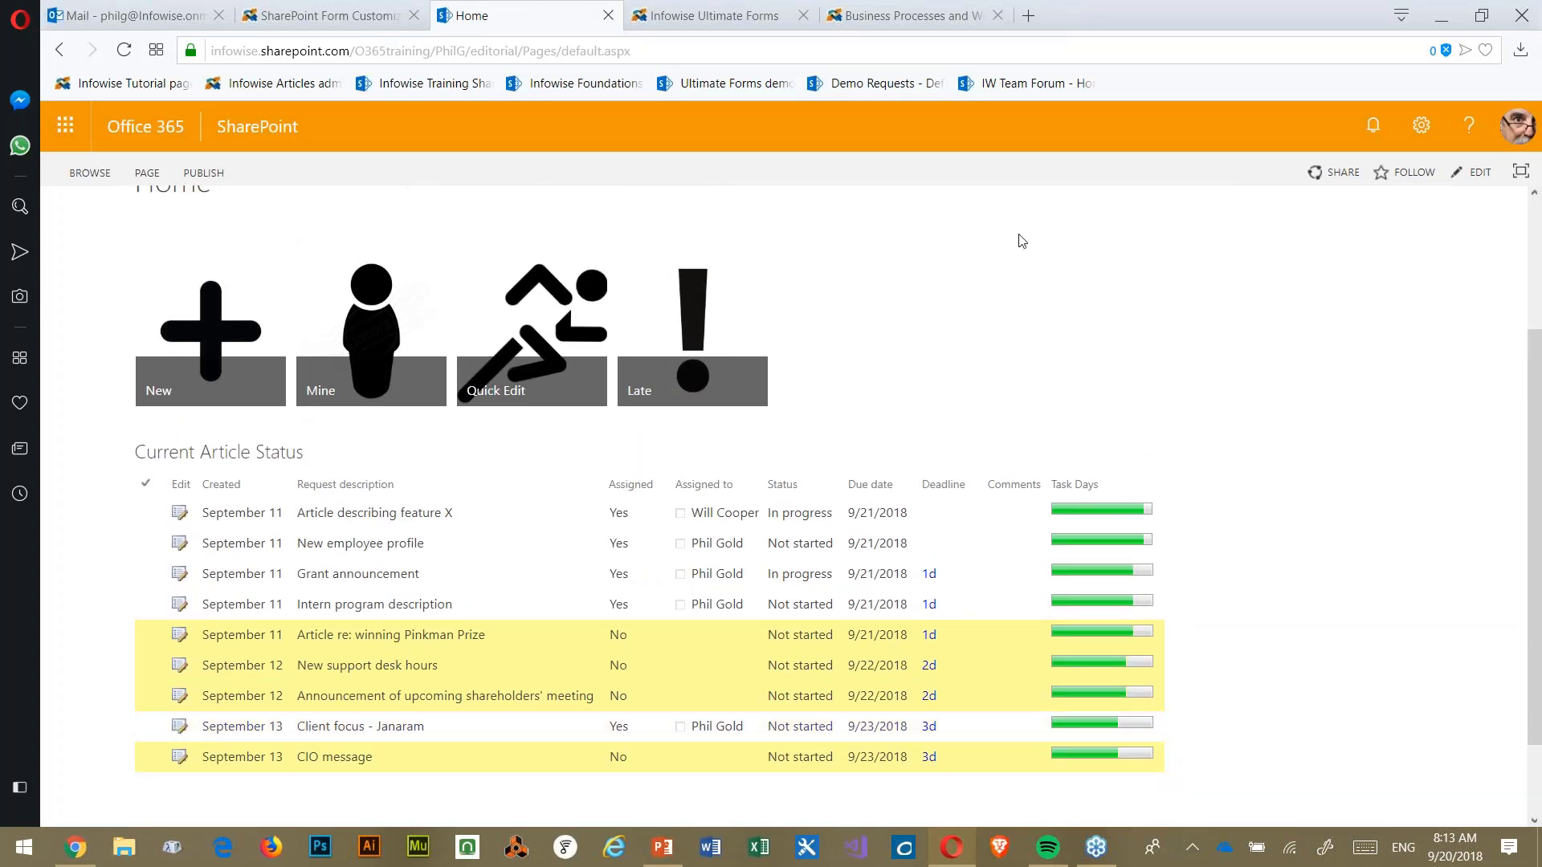
pyautogui.scroll(2, 988, 267)
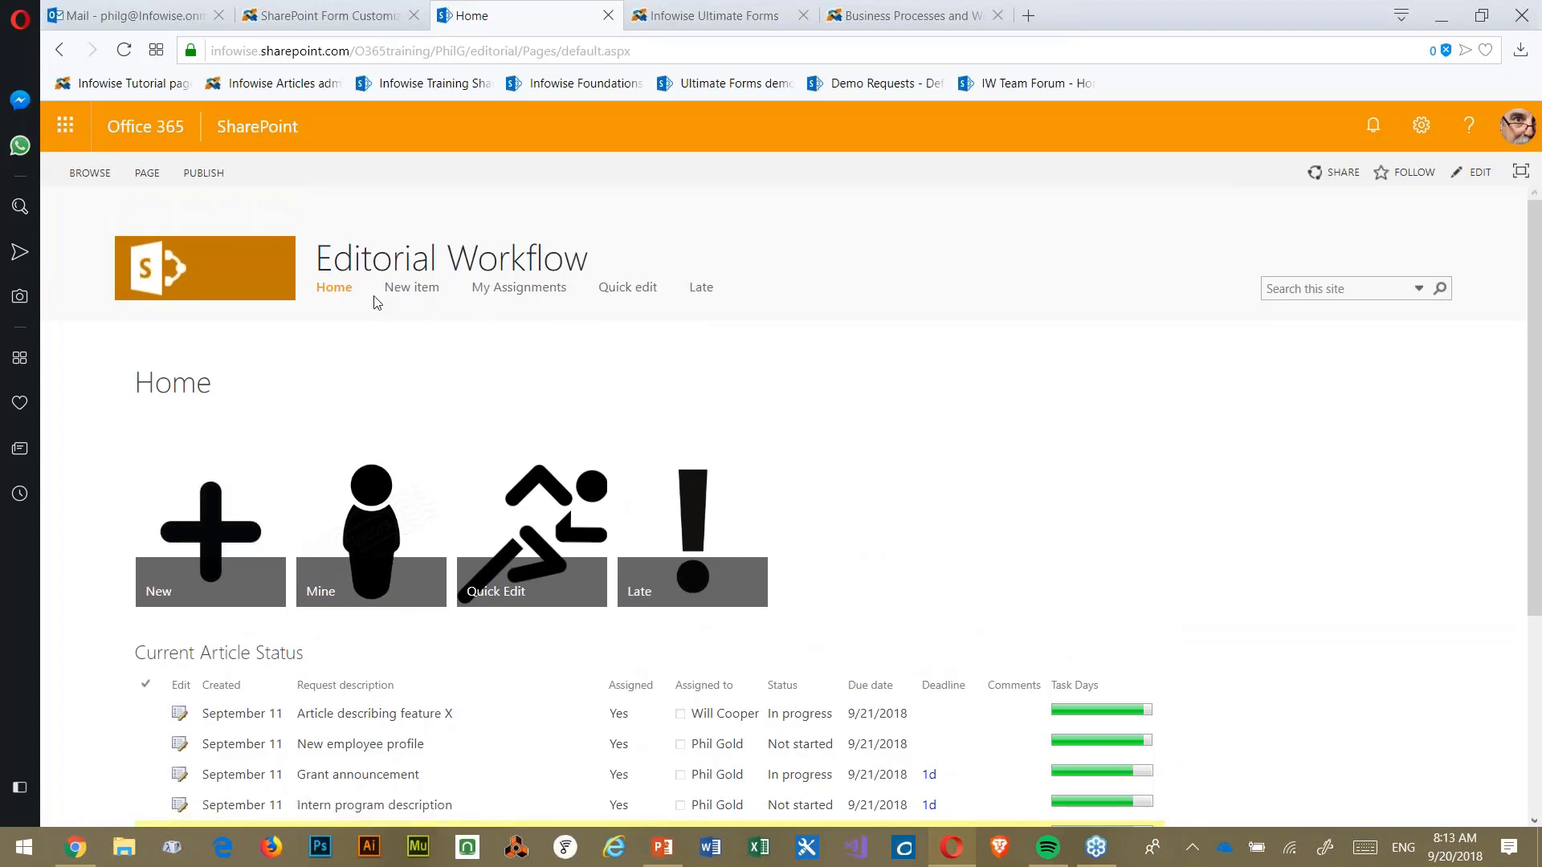
# - Close the Color choice settings and open Tabs and tab permissions for the Articles list
pyautogui.click(679, 19)
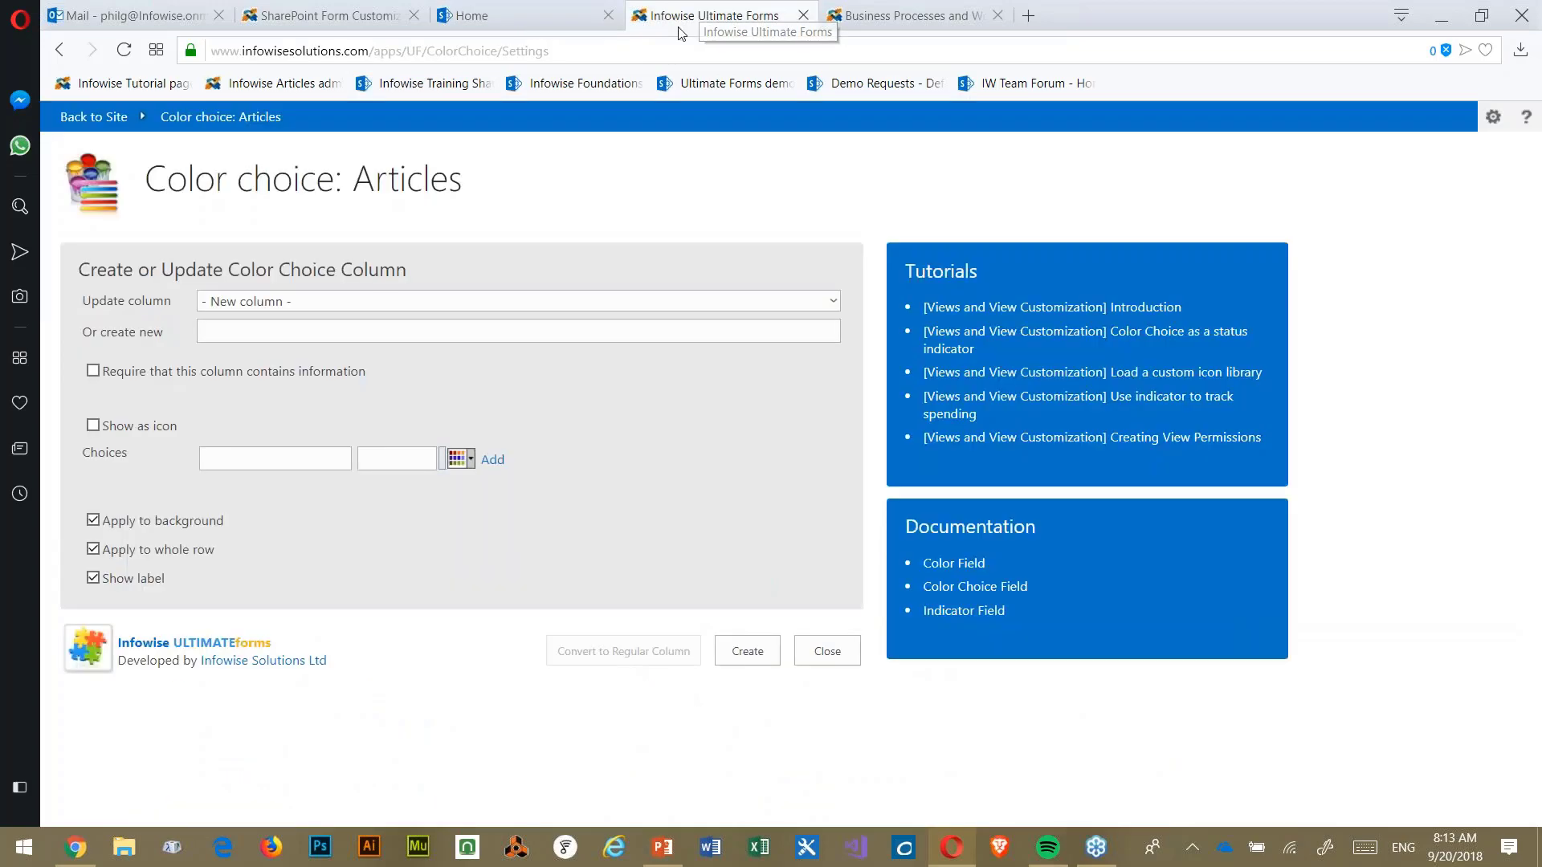
pyautogui.click(827, 650)
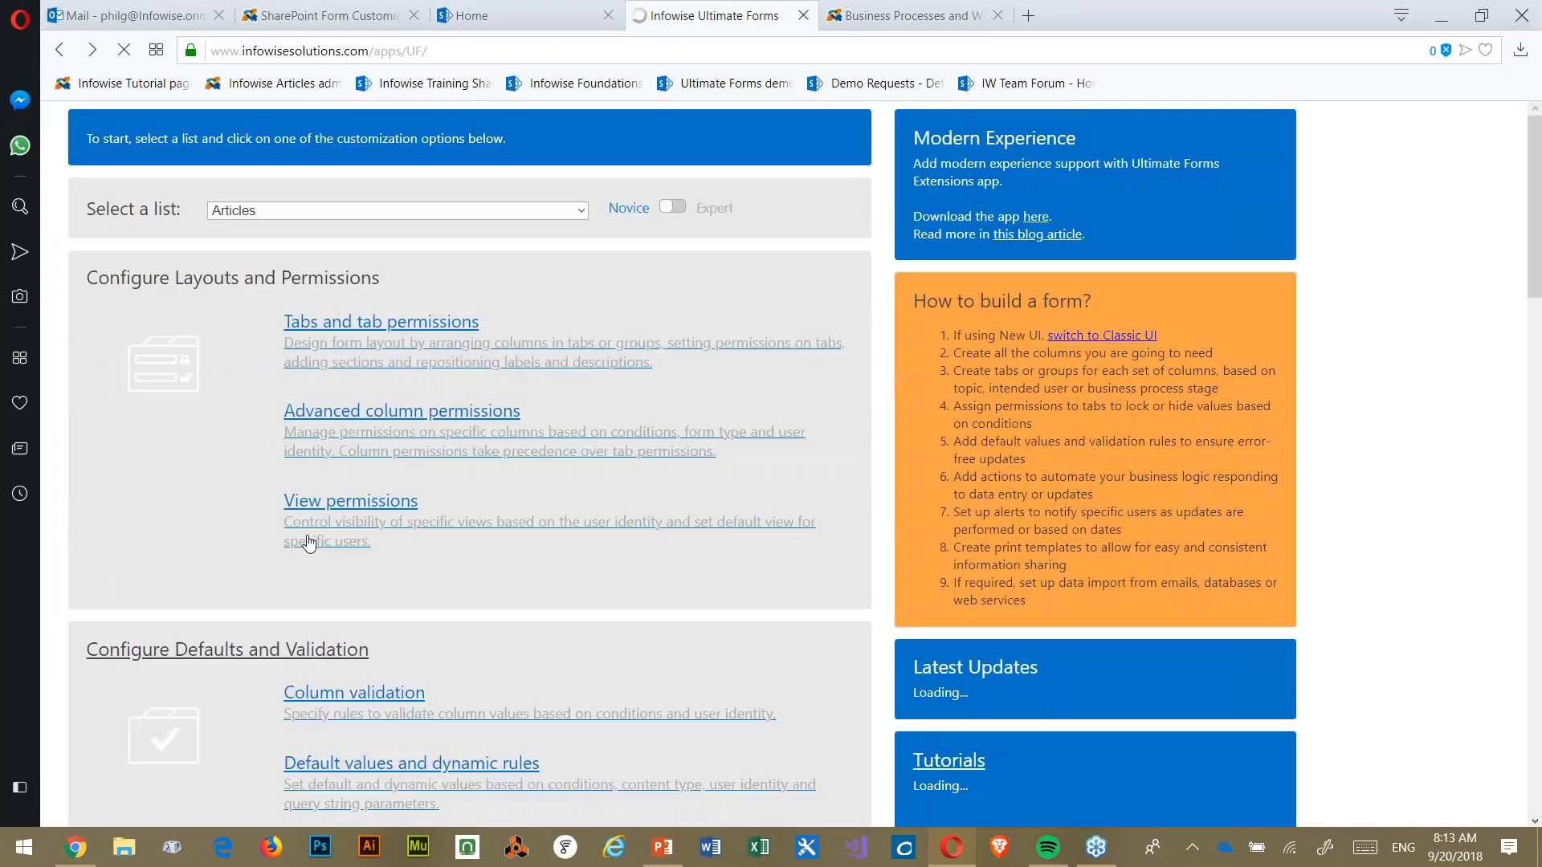
pyautogui.scroll(6, 872, 313)
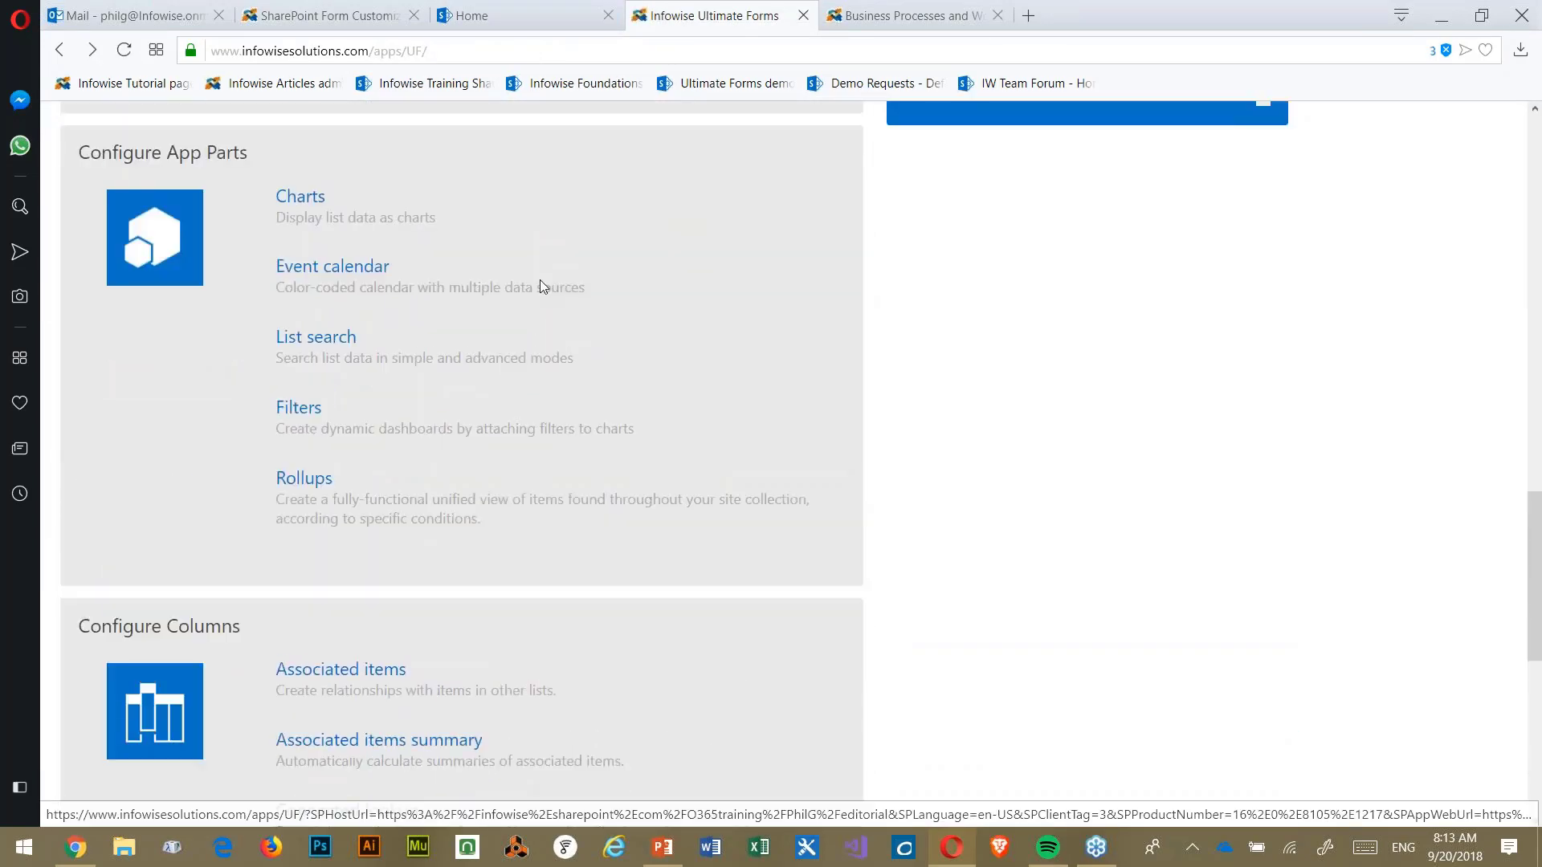
pyautogui.scroll(10, 540, 279)
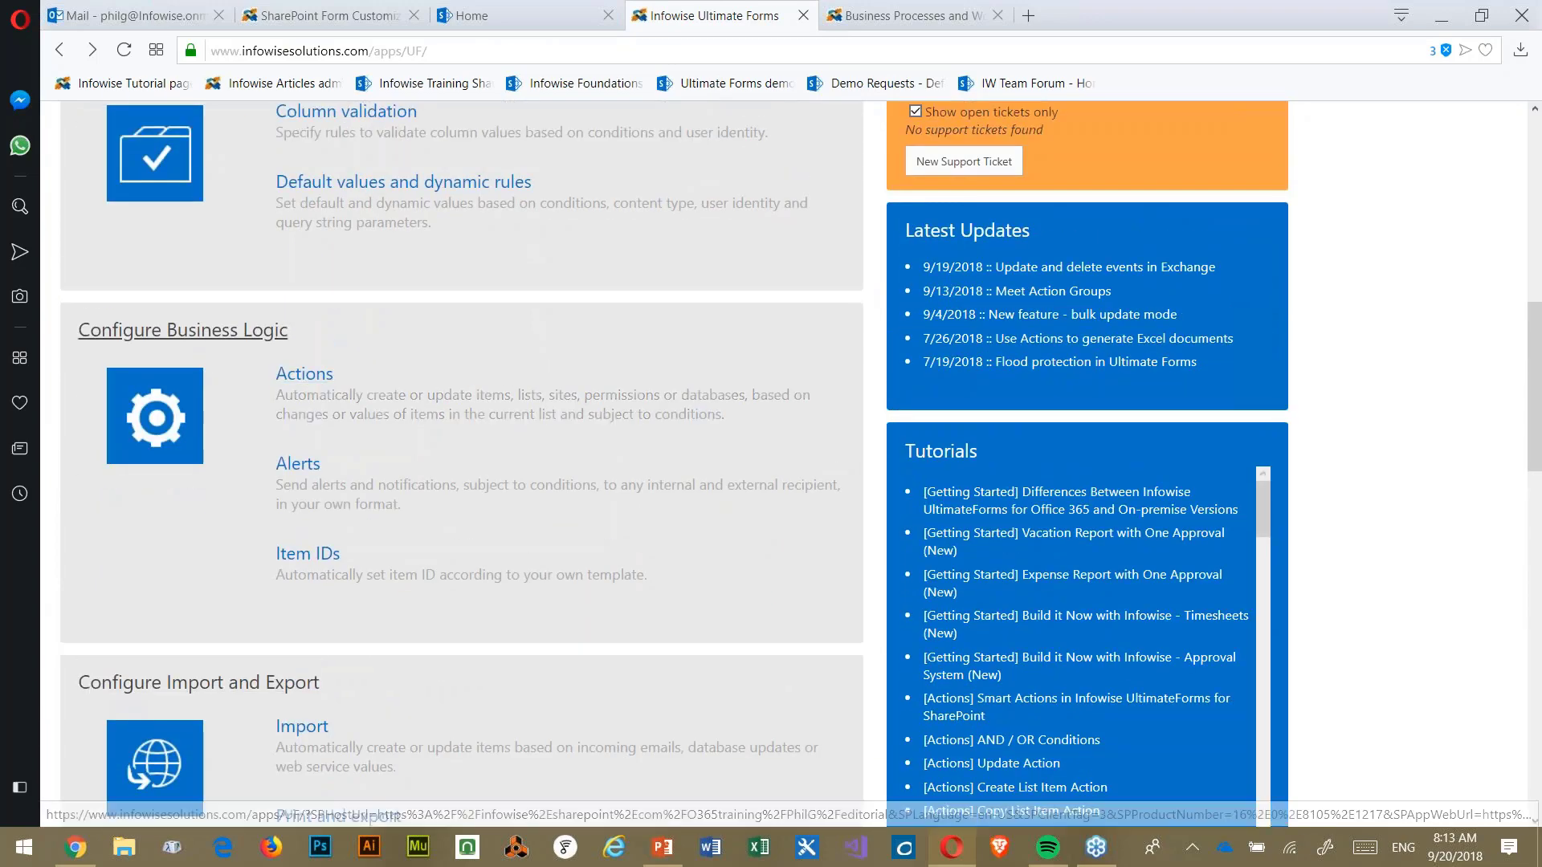
pyautogui.scroll(8, 406, 365)
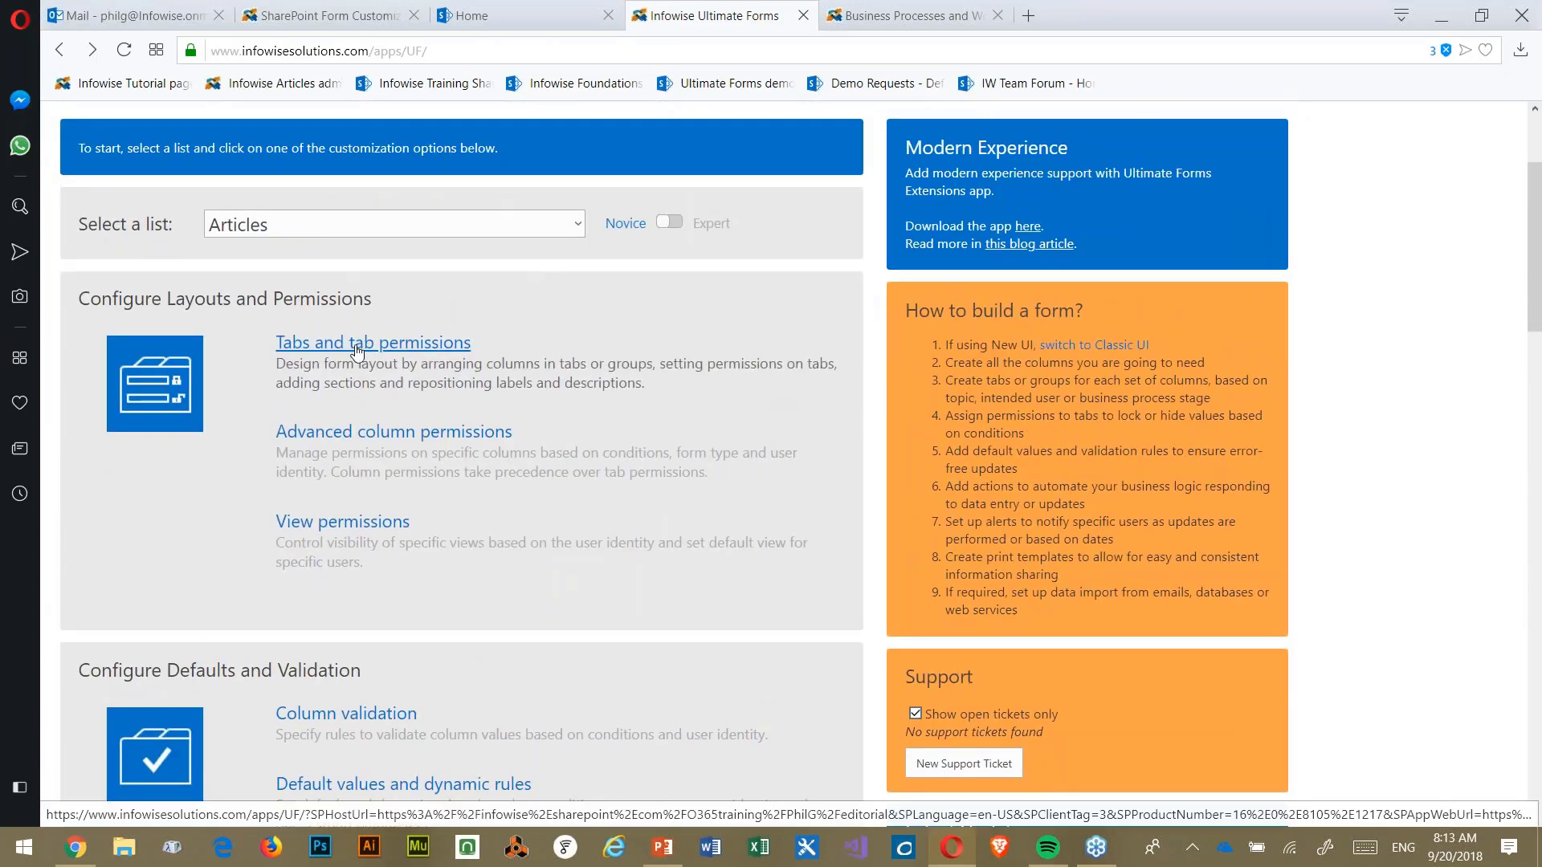
pyautogui.click(357, 351)
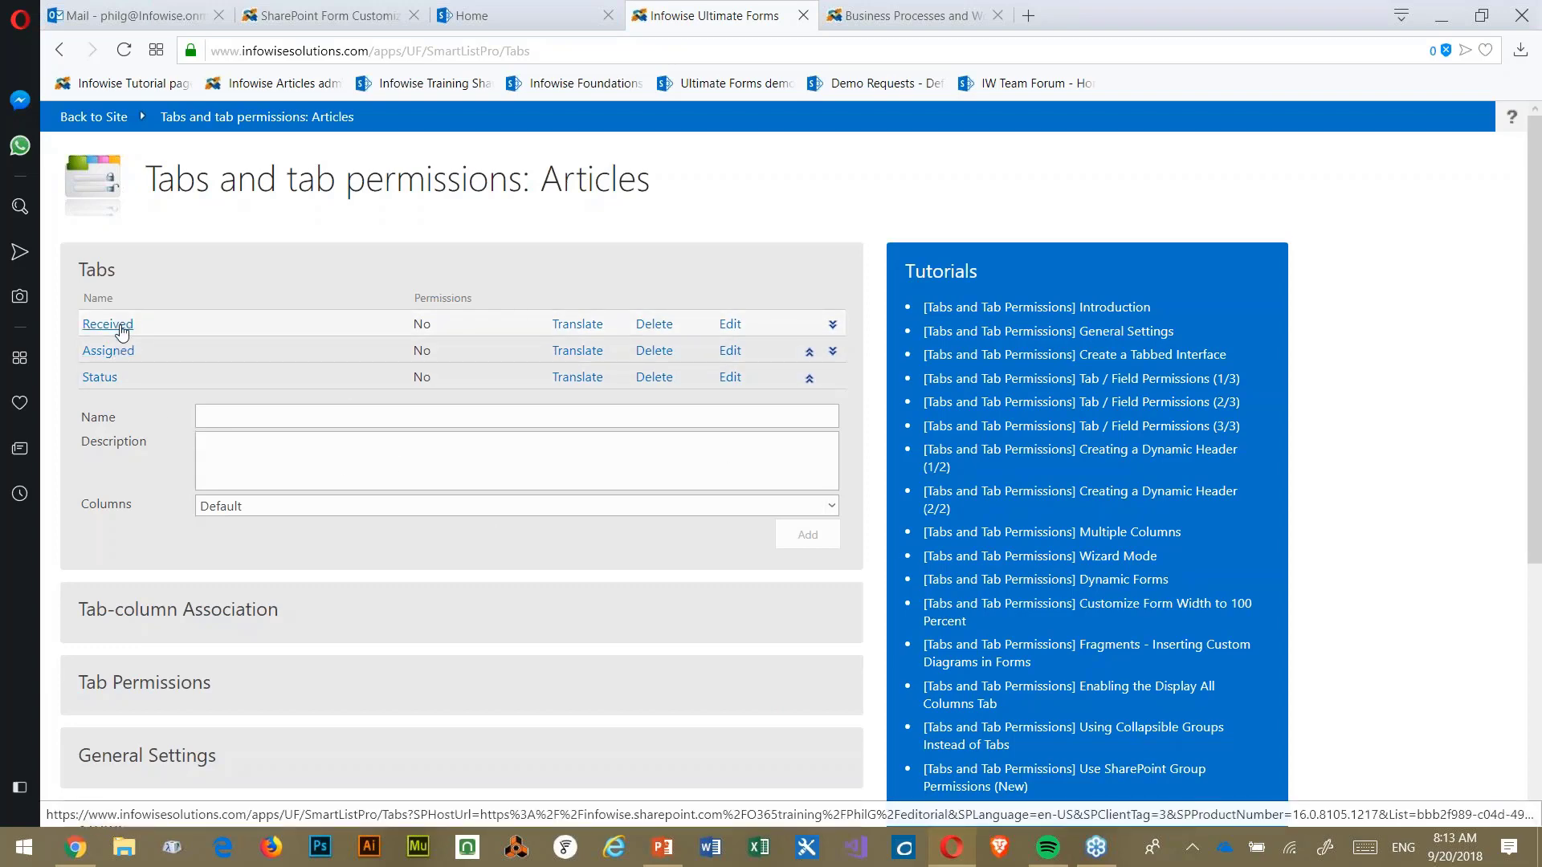
# - Expand Tab-column Association and examine which columns belong to the Received, Assigned and Status tabs
pyautogui.scroll(-3, 359, 458)
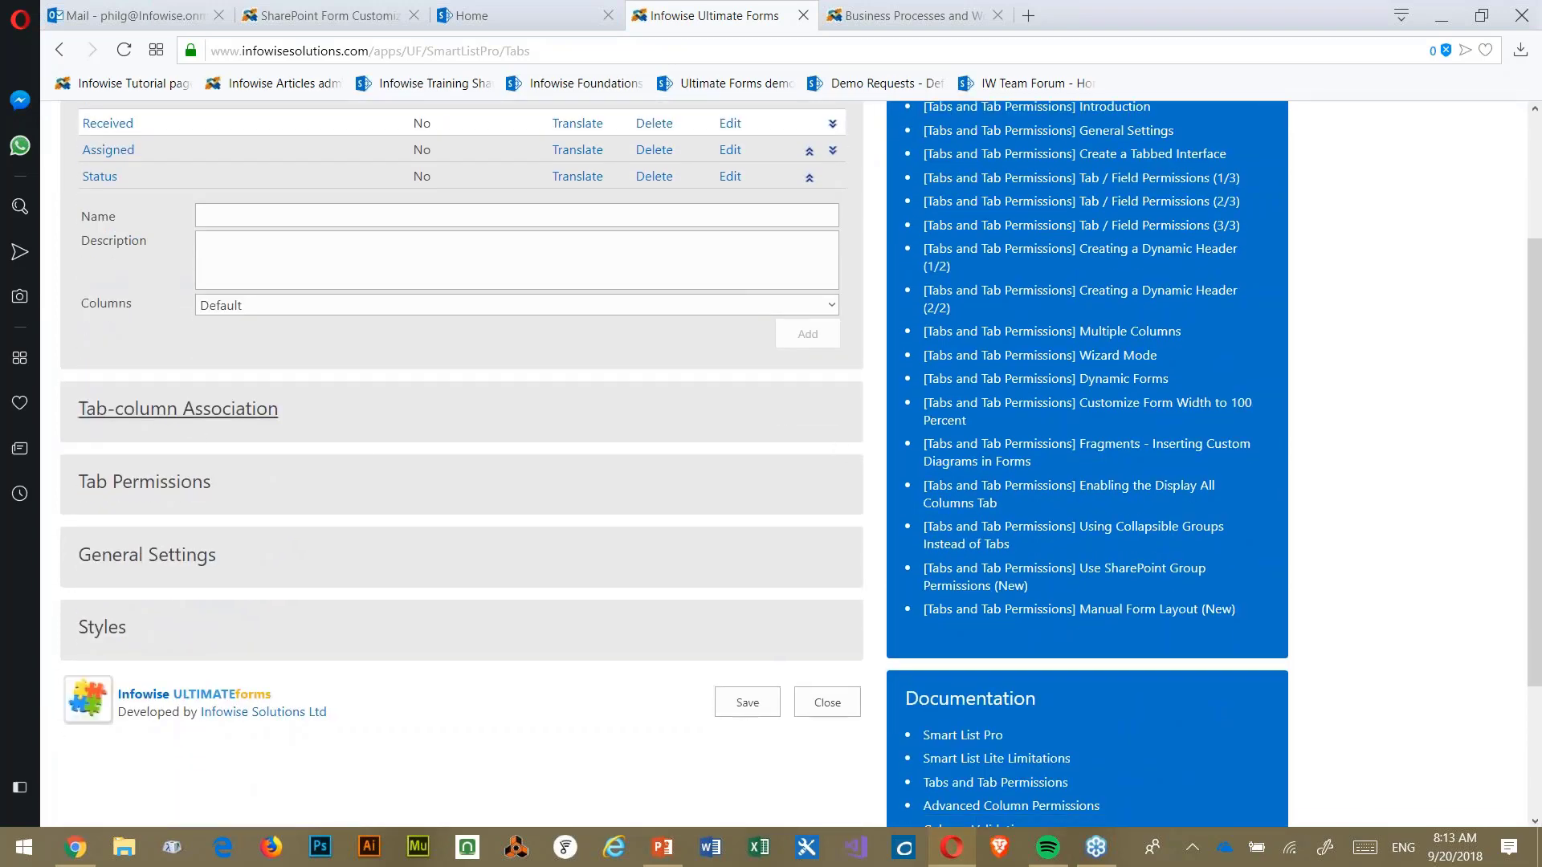
pyautogui.click(190, 411)
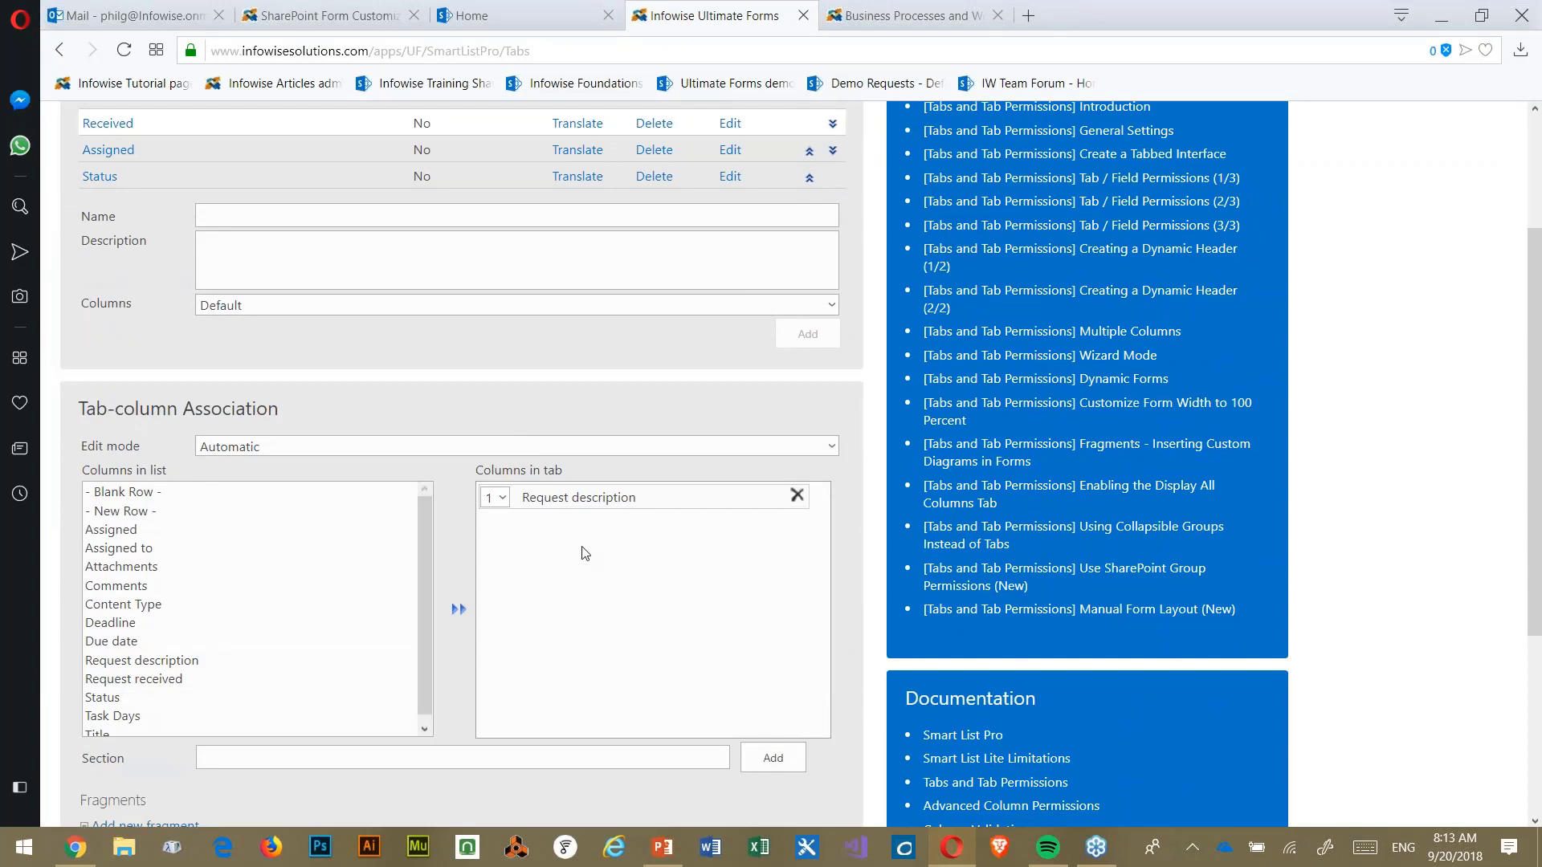
pyautogui.scroll(2, 426, 434)
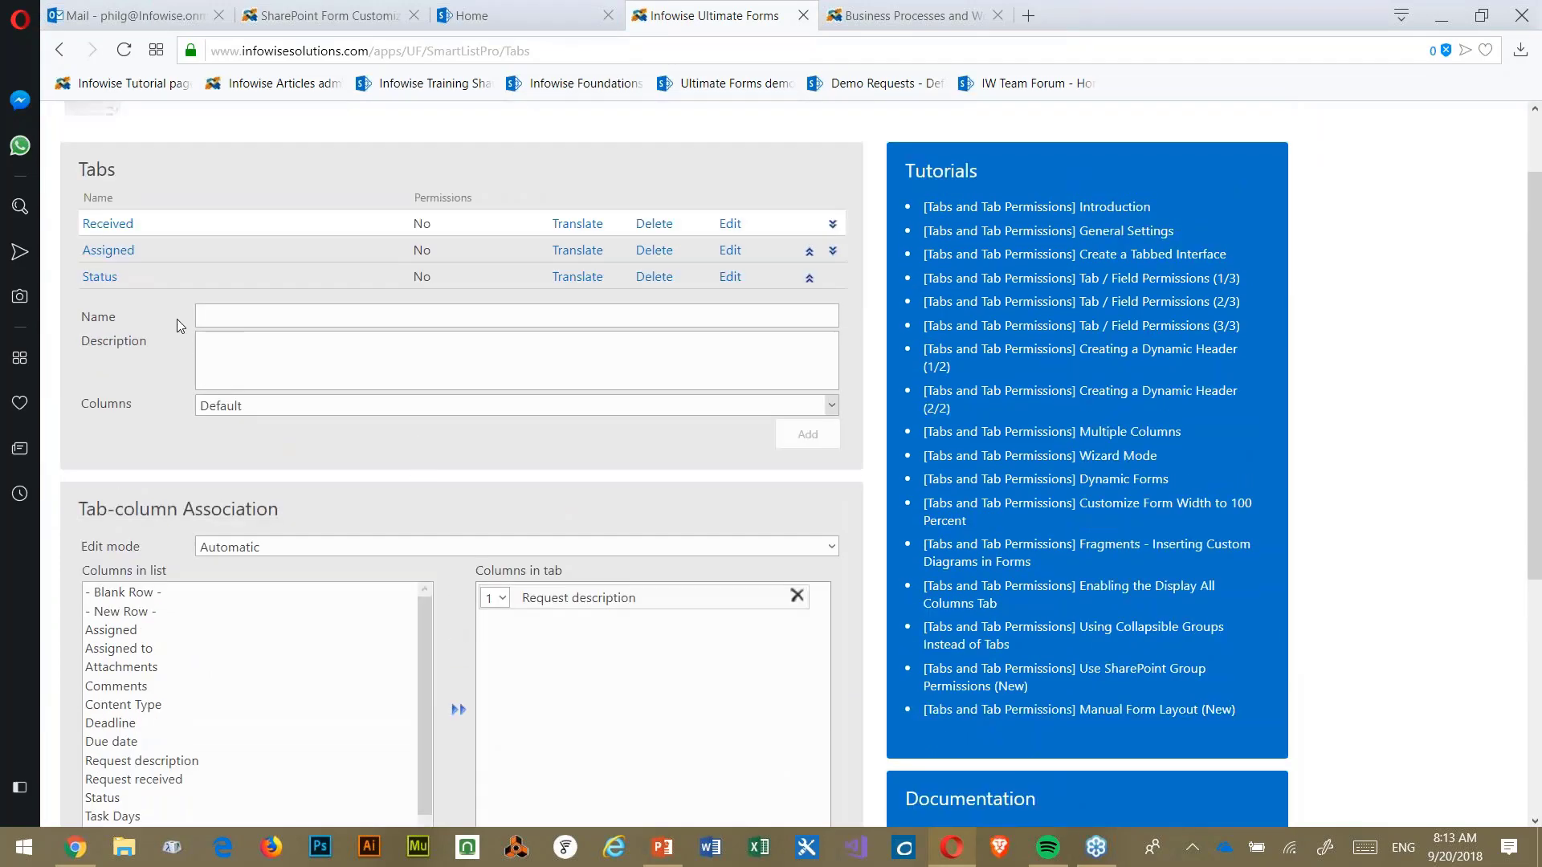
pyautogui.click(108, 251)
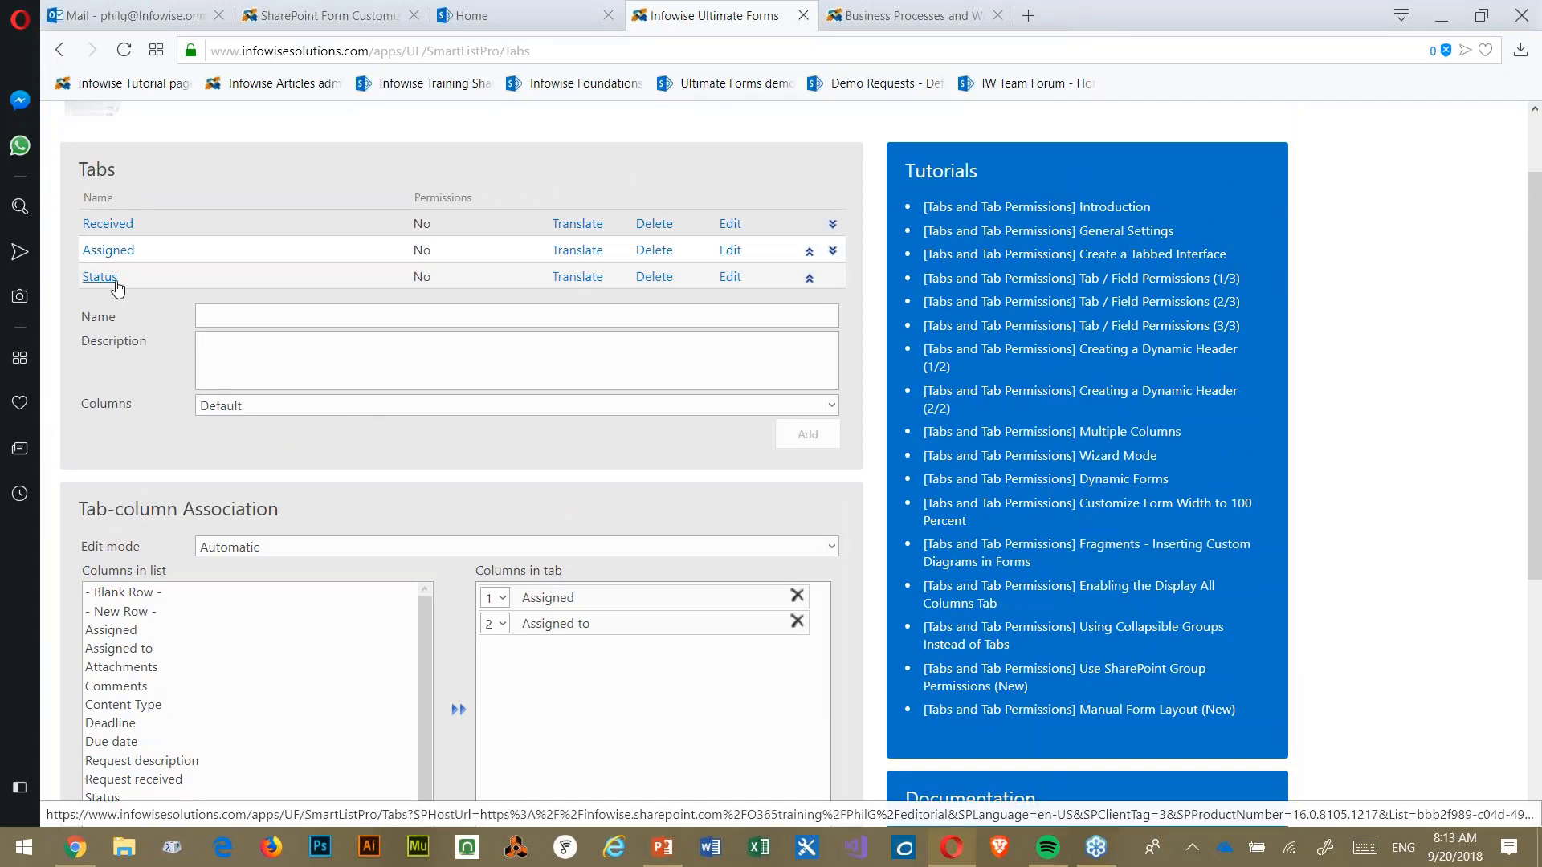
pyautogui.click(145, 282)
pyautogui.scroll(-2, 465, 489)
pyautogui.scroll(3, 431, 452)
pyautogui.scroll(1, 432, 452)
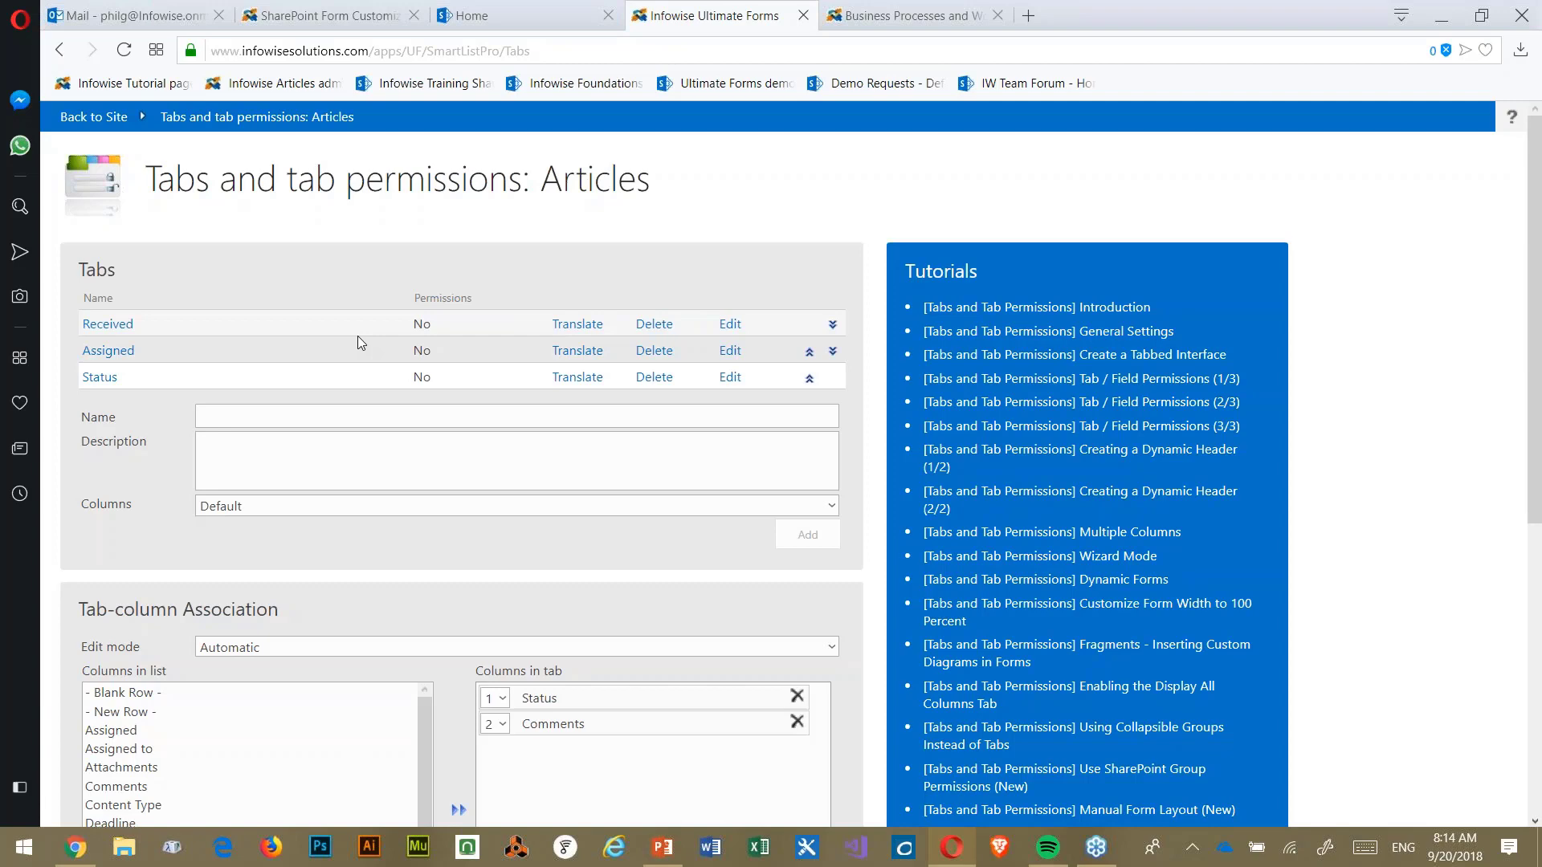
# - Open the new article form from the Home page and compare its tabs with the Articles tab settings
pyautogui.click(500, 16)
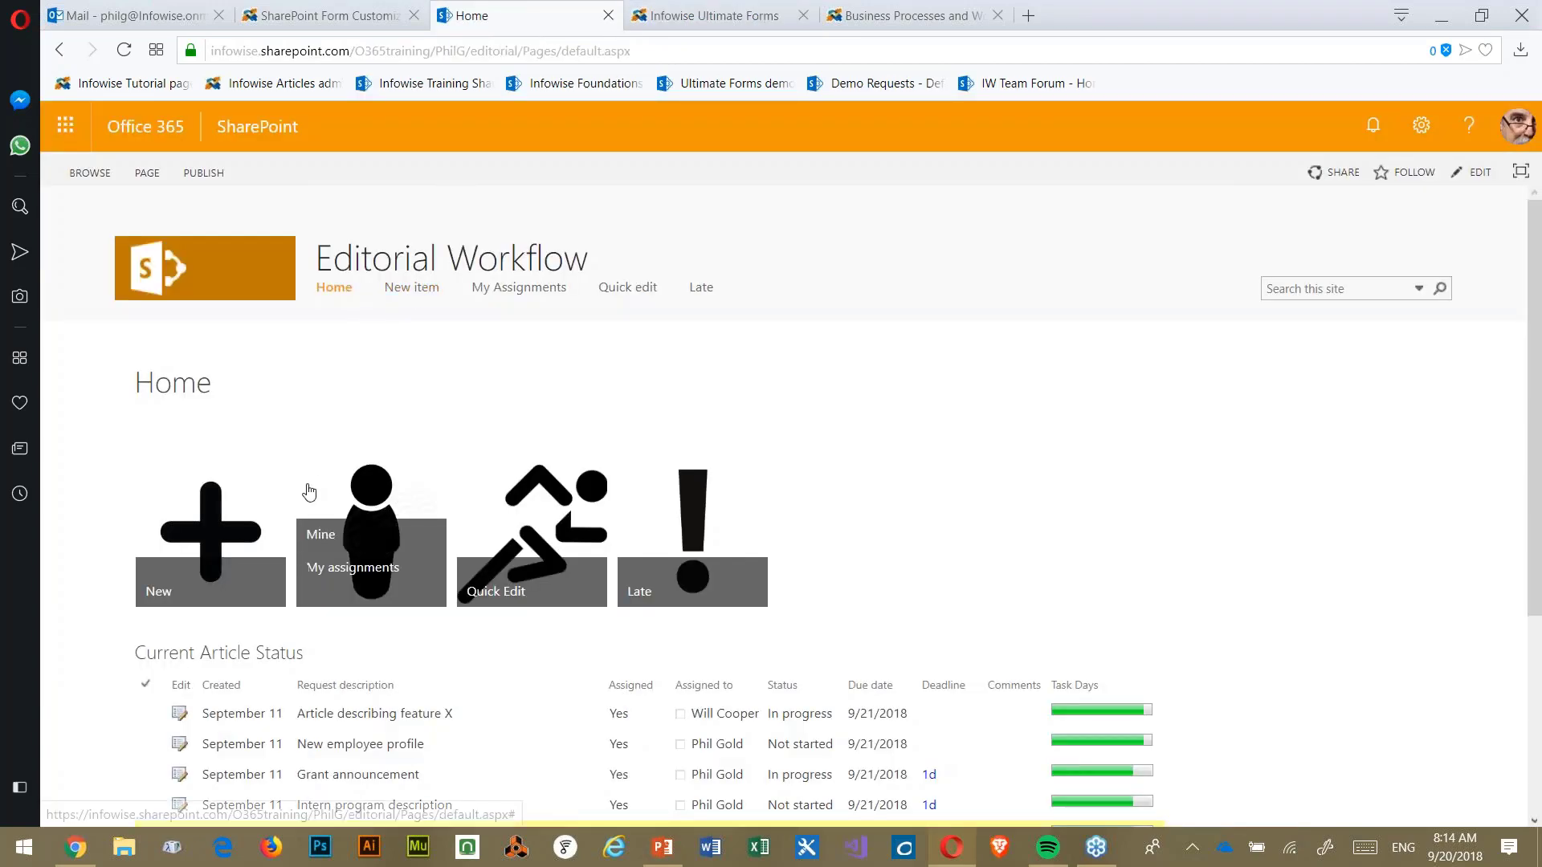
pyautogui.click(223, 538)
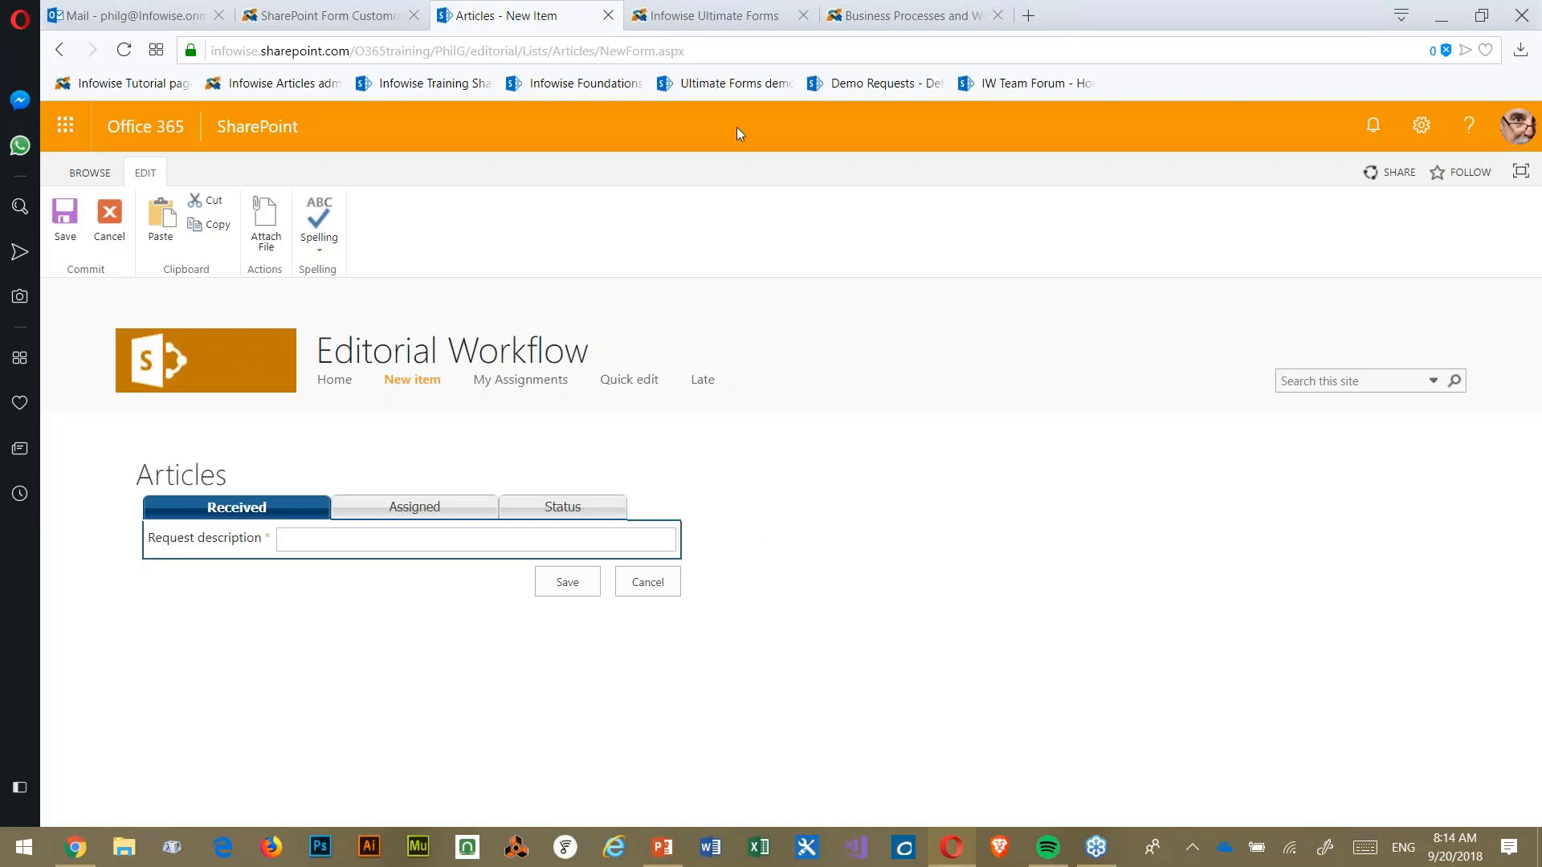
pyautogui.click(711, 18)
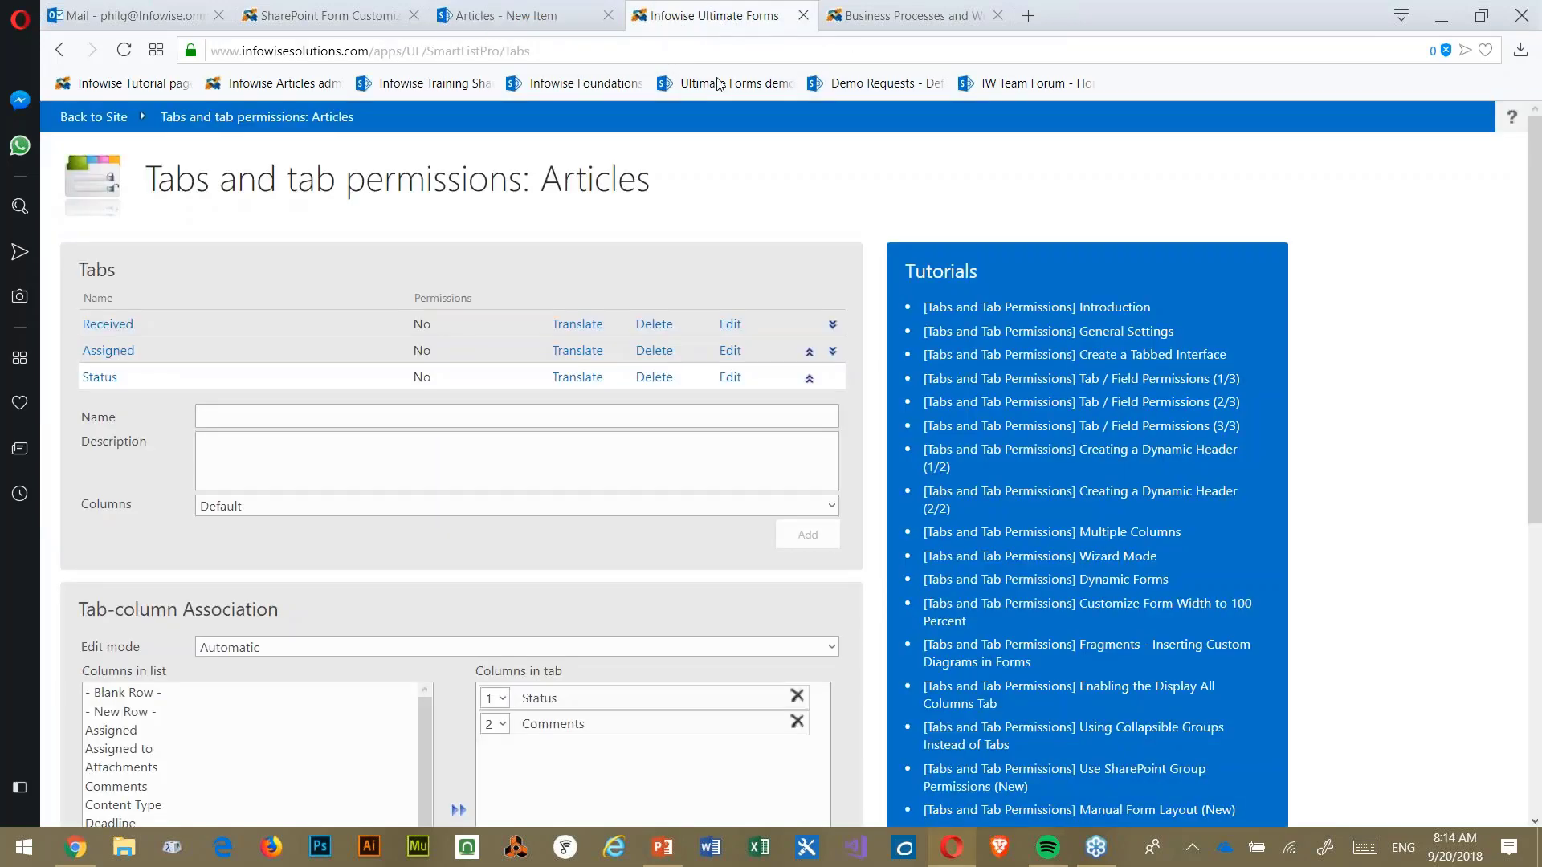
# - View the Late page, return to Home, and examine the Deadline and Task Days columns in Current Article Status
pyautogui.click(535, 16)
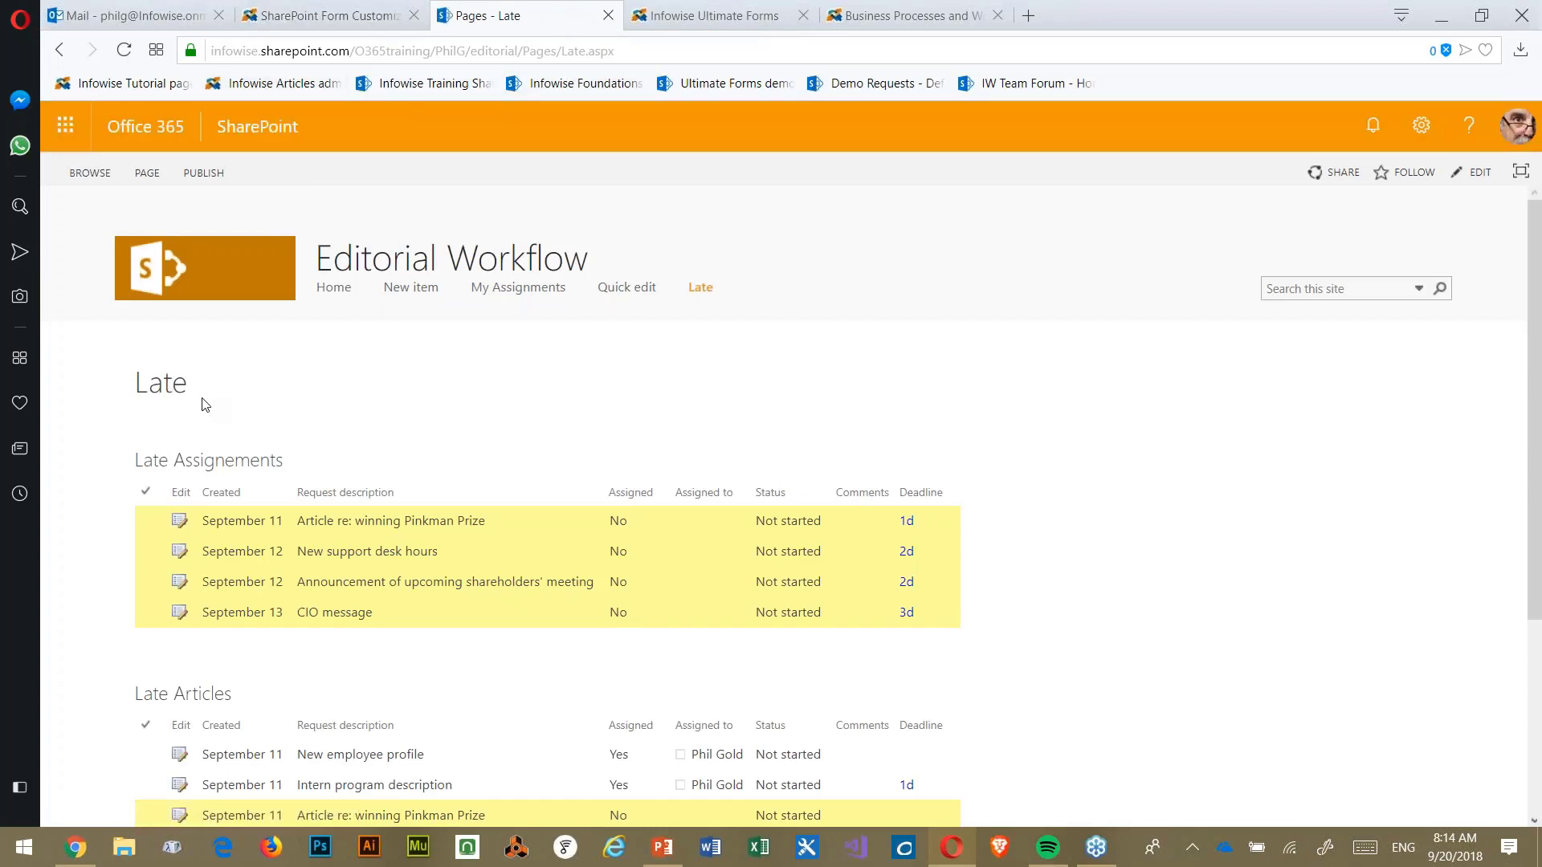
pyautogui.click(338, 297)
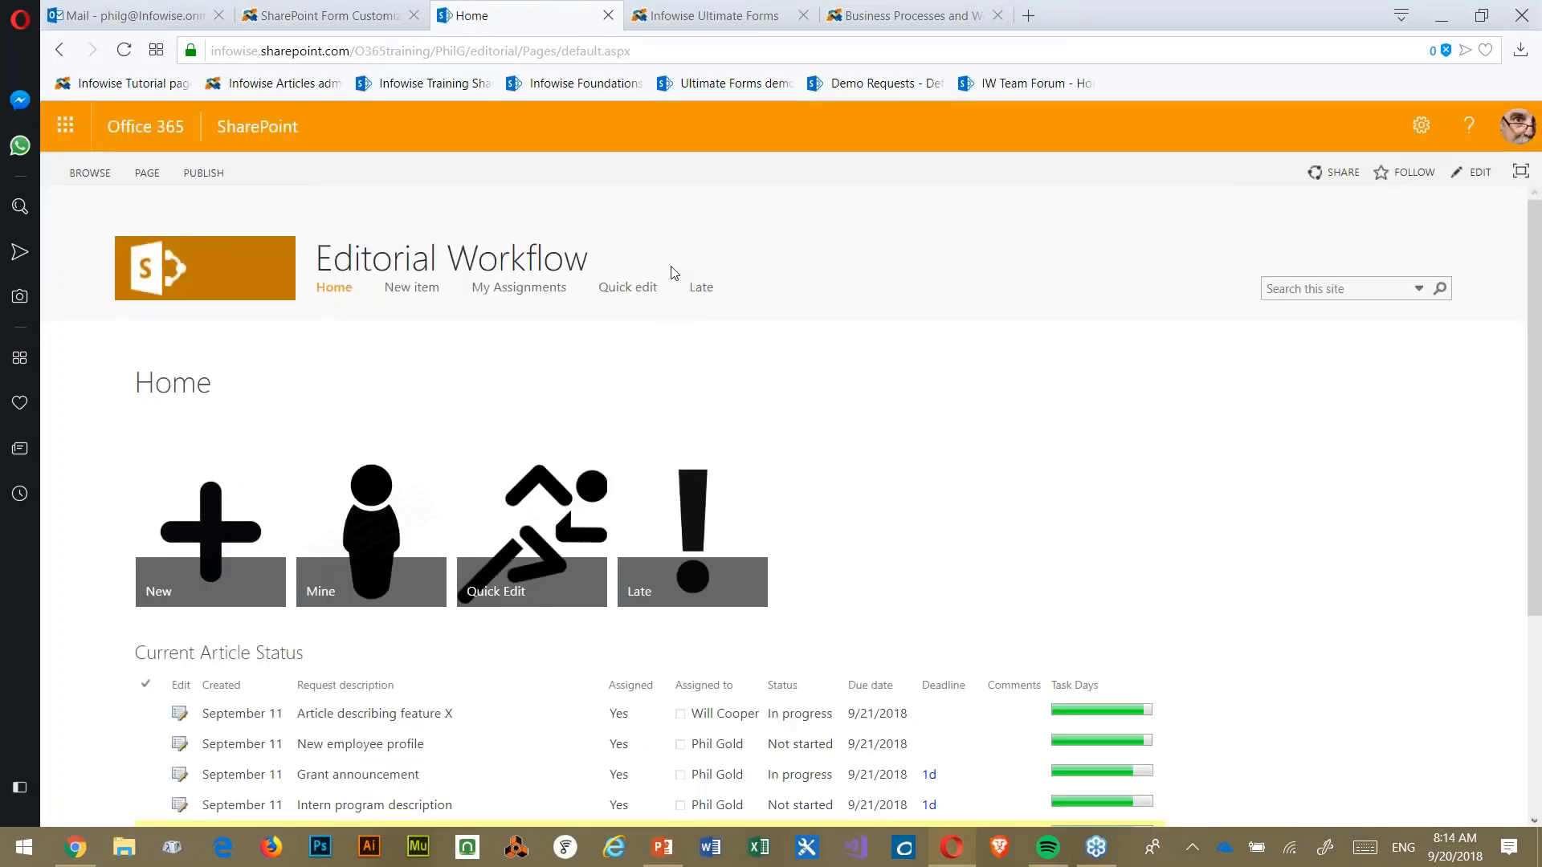
pyautogui.scroll(-4, 1129, 506)
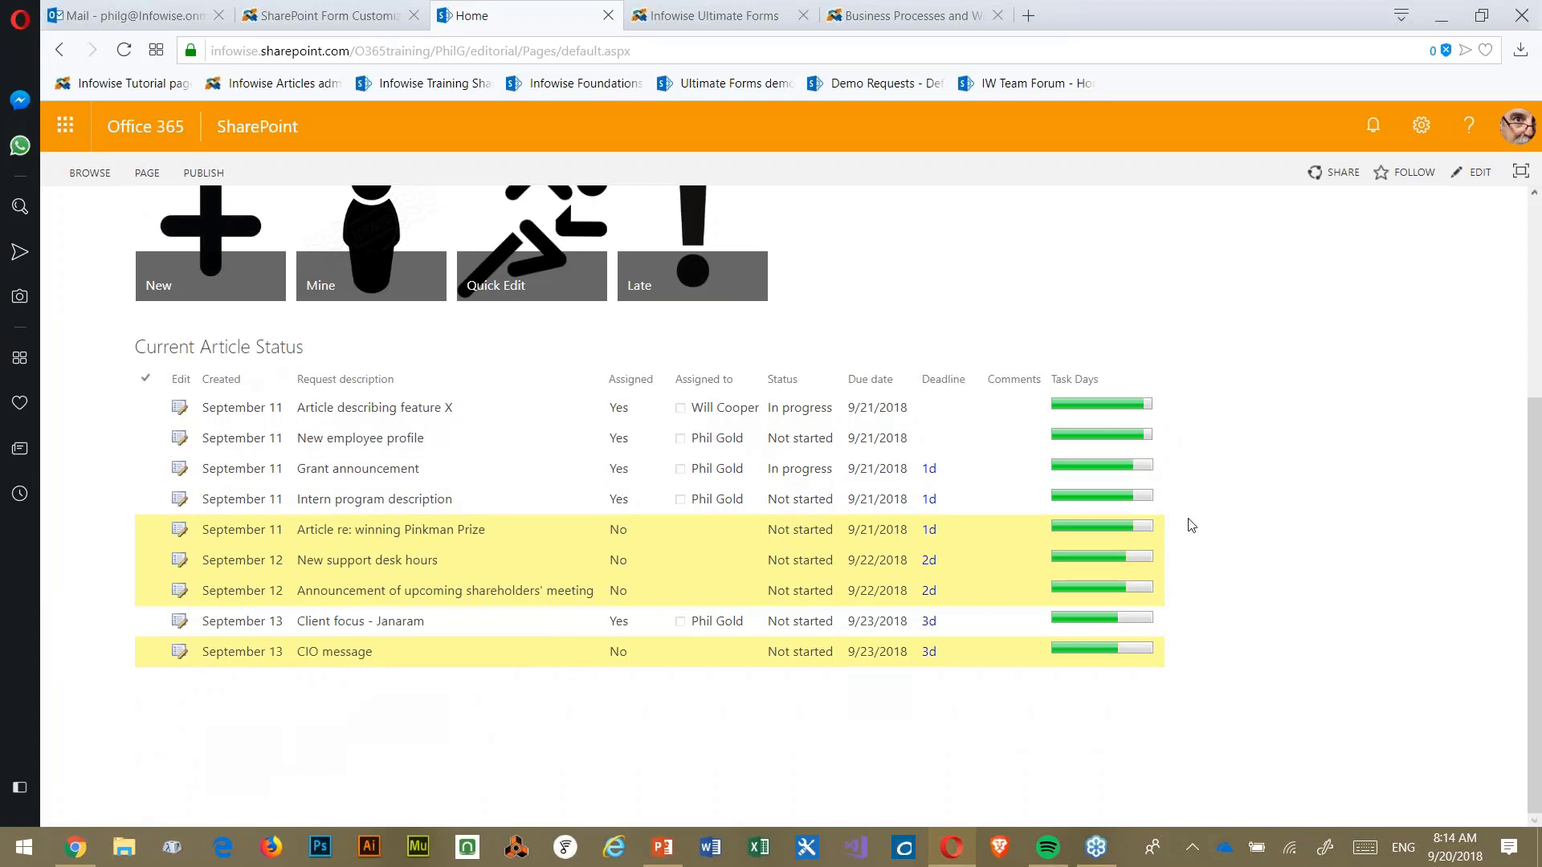
pyautogui.scroll(4, 1190, 525)
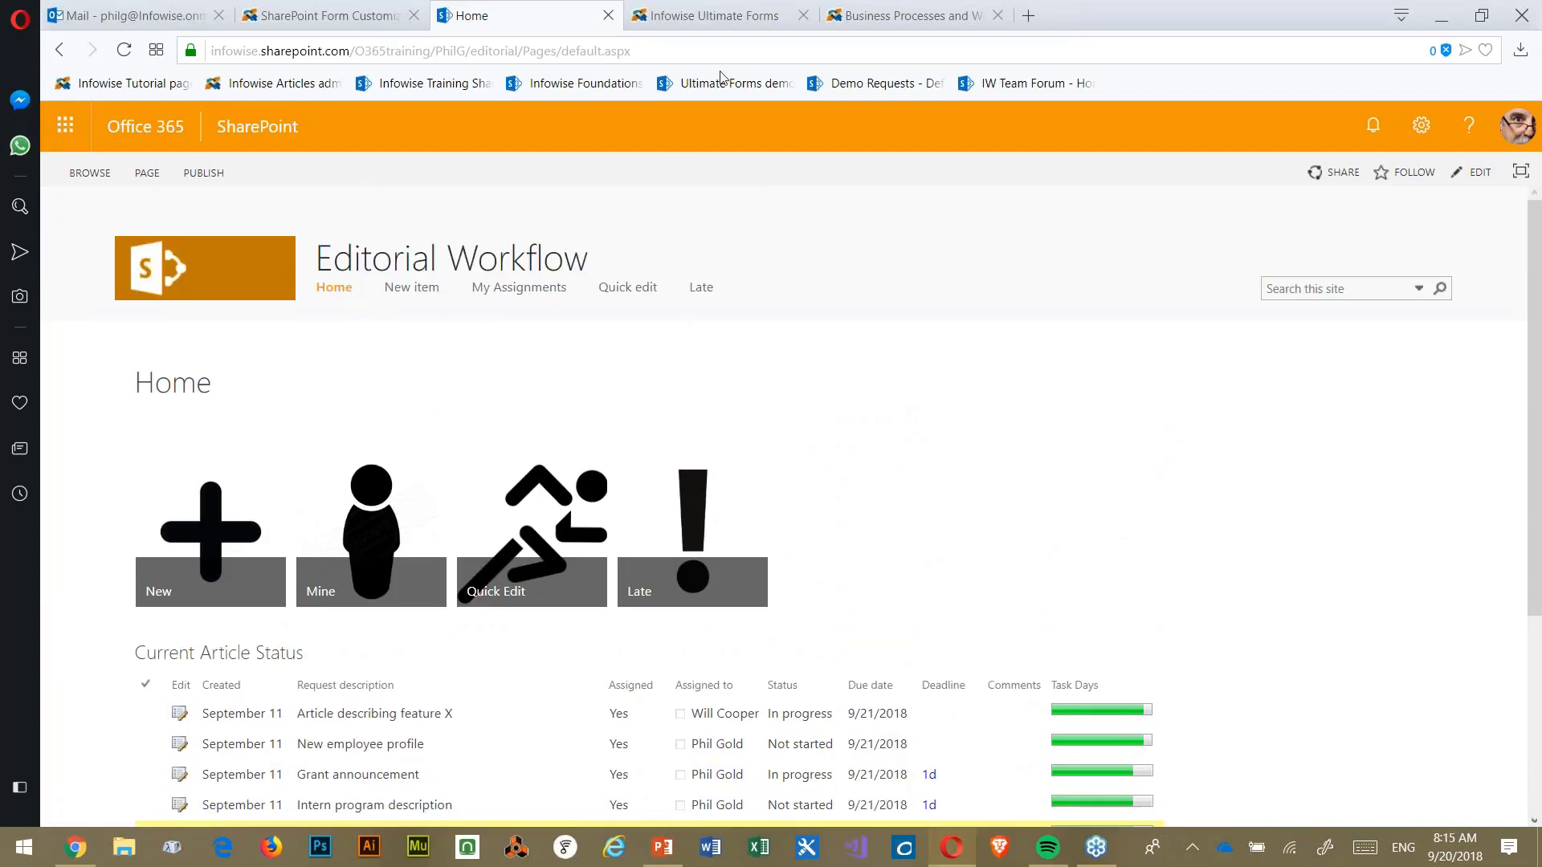
# - Close the tab settings without saving and open the Indicator settings for the Articles list
pyautogui.click(710, 16)
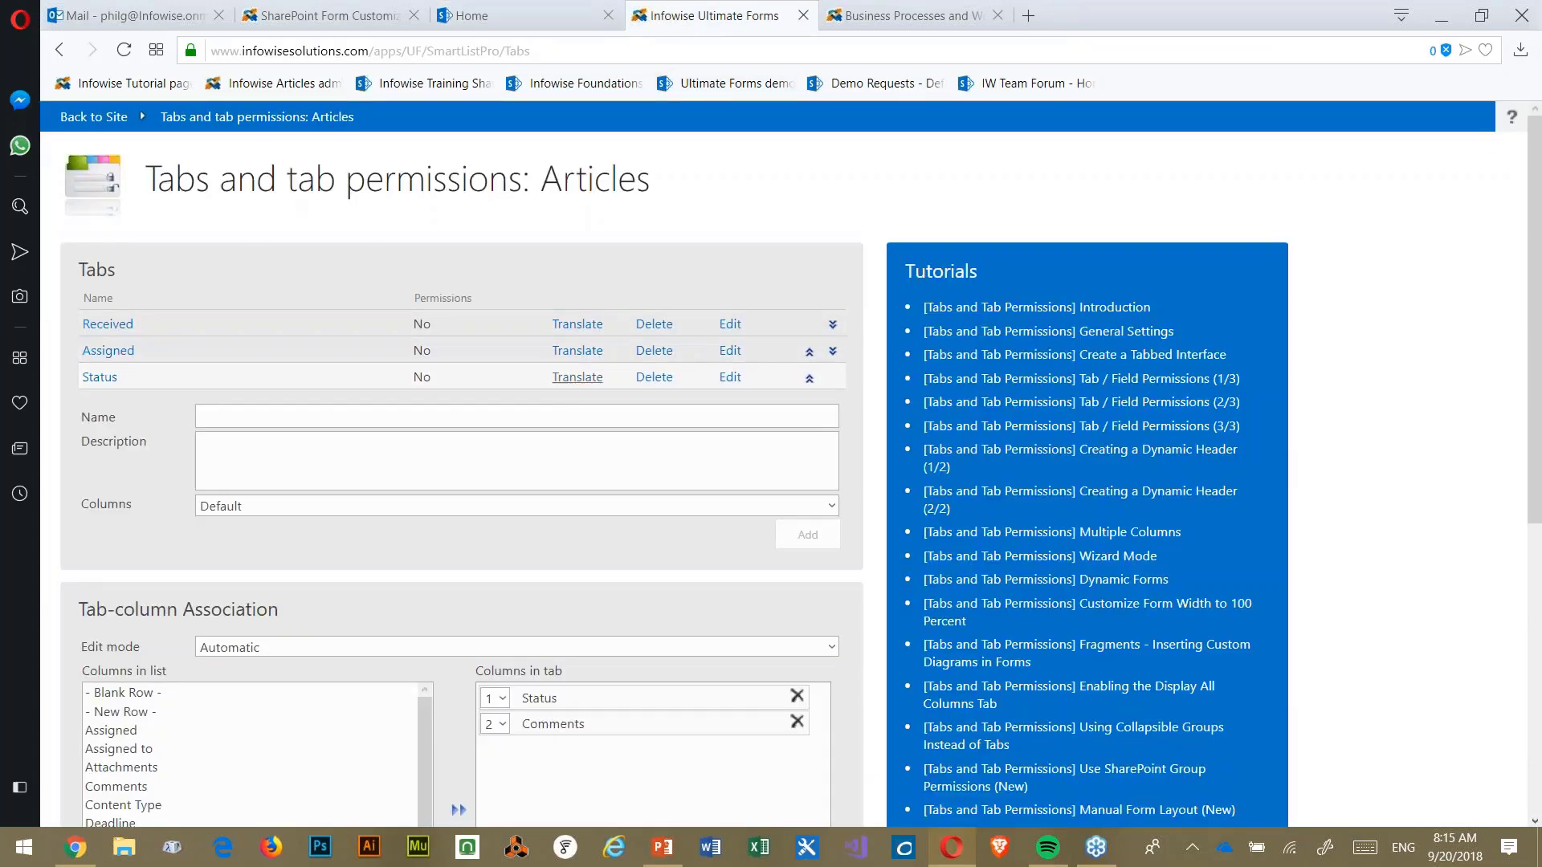
pyautogui.scroll(-5, 794, 623)
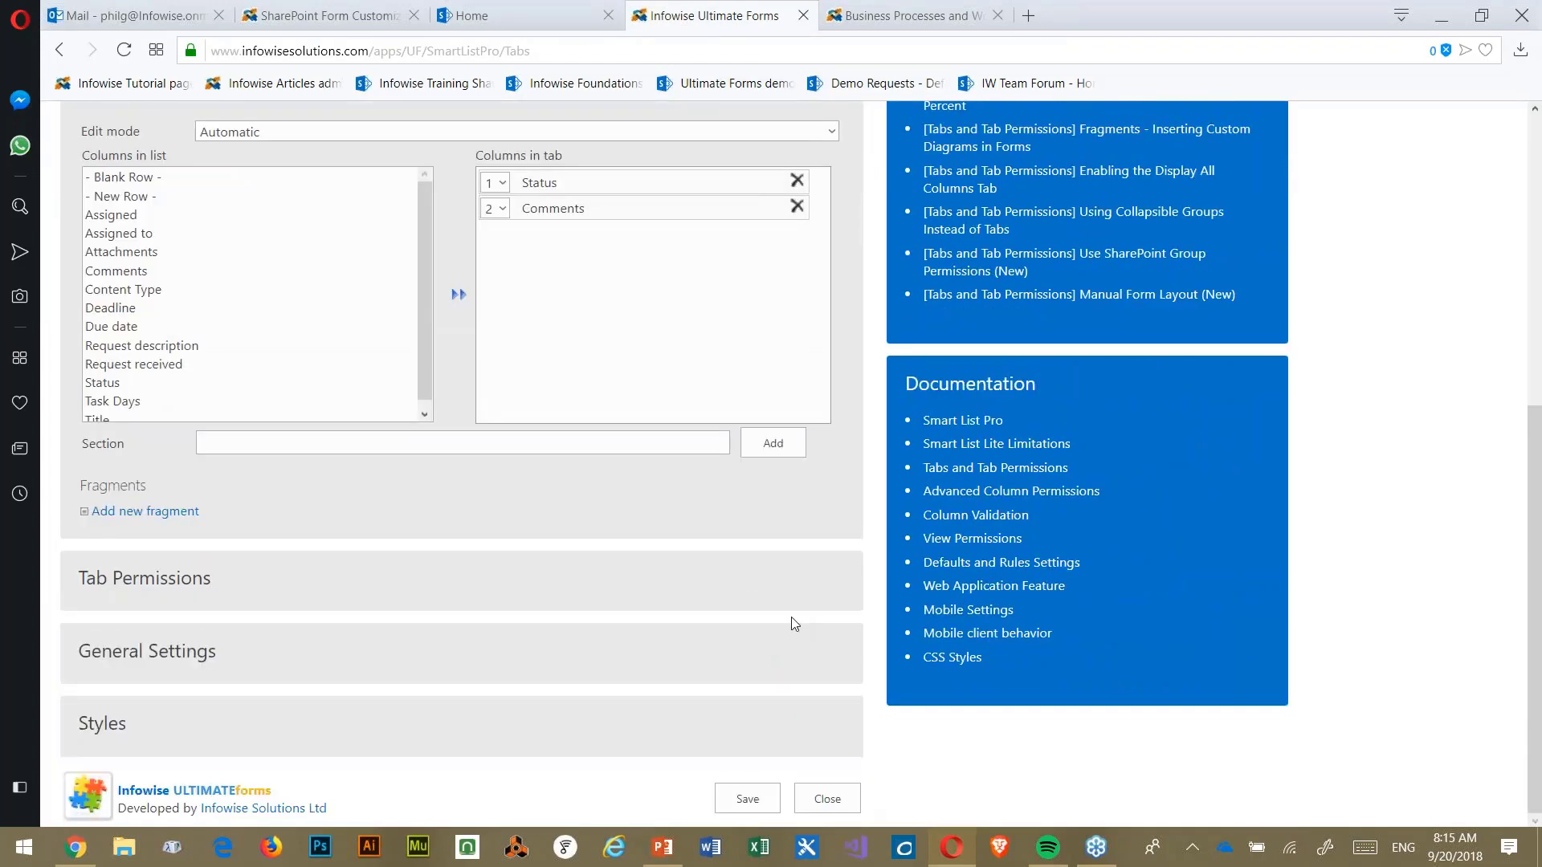
pyautogui.click(818, 799)
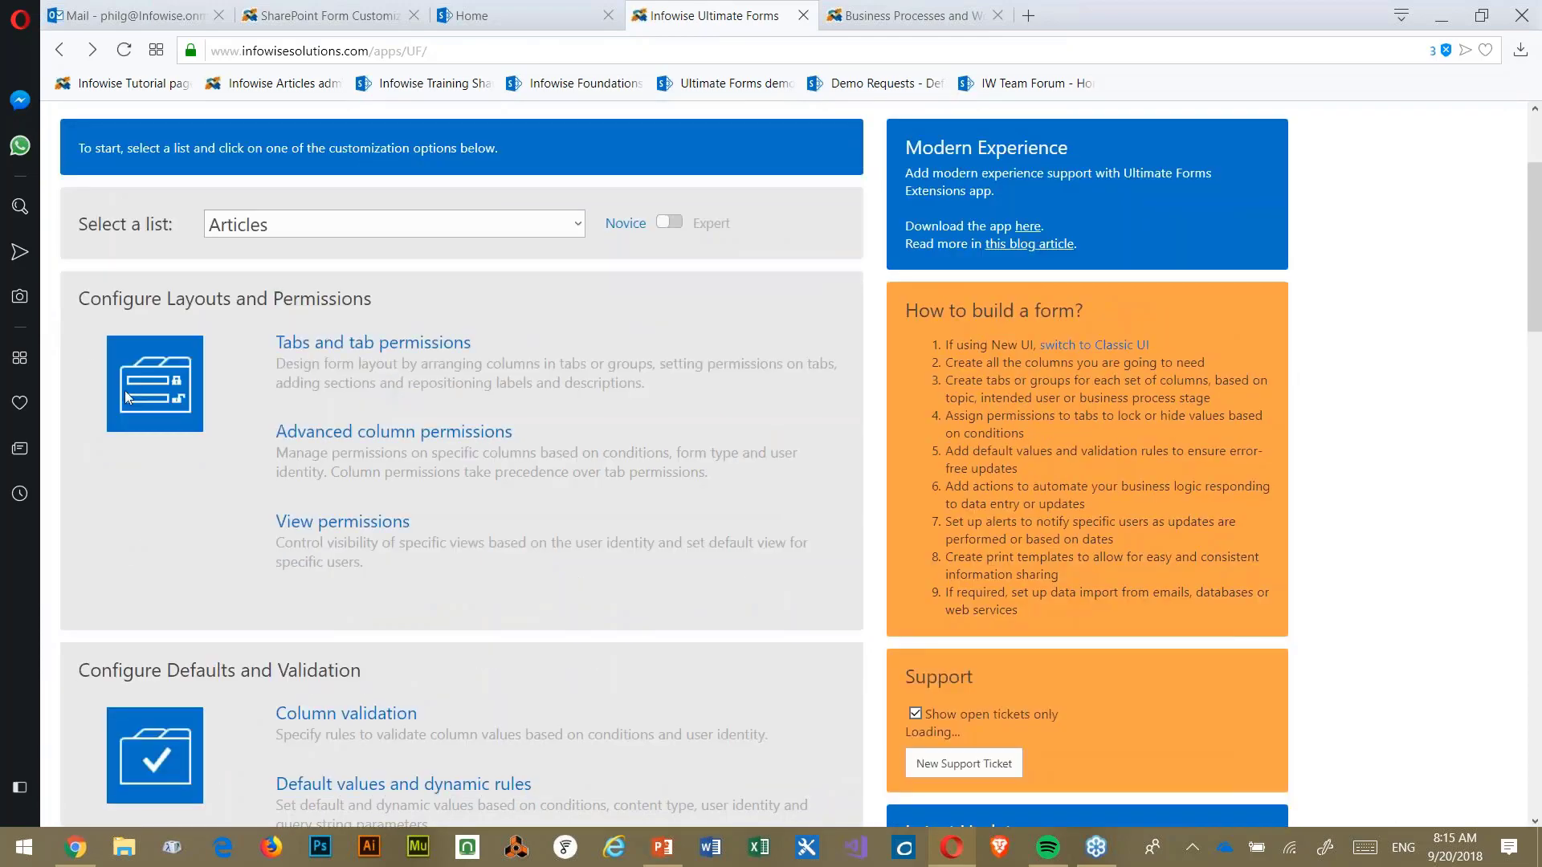
pyautogui.scroll(-3, 174, 407)
pyautogui.scroll(-15, 175, 409)
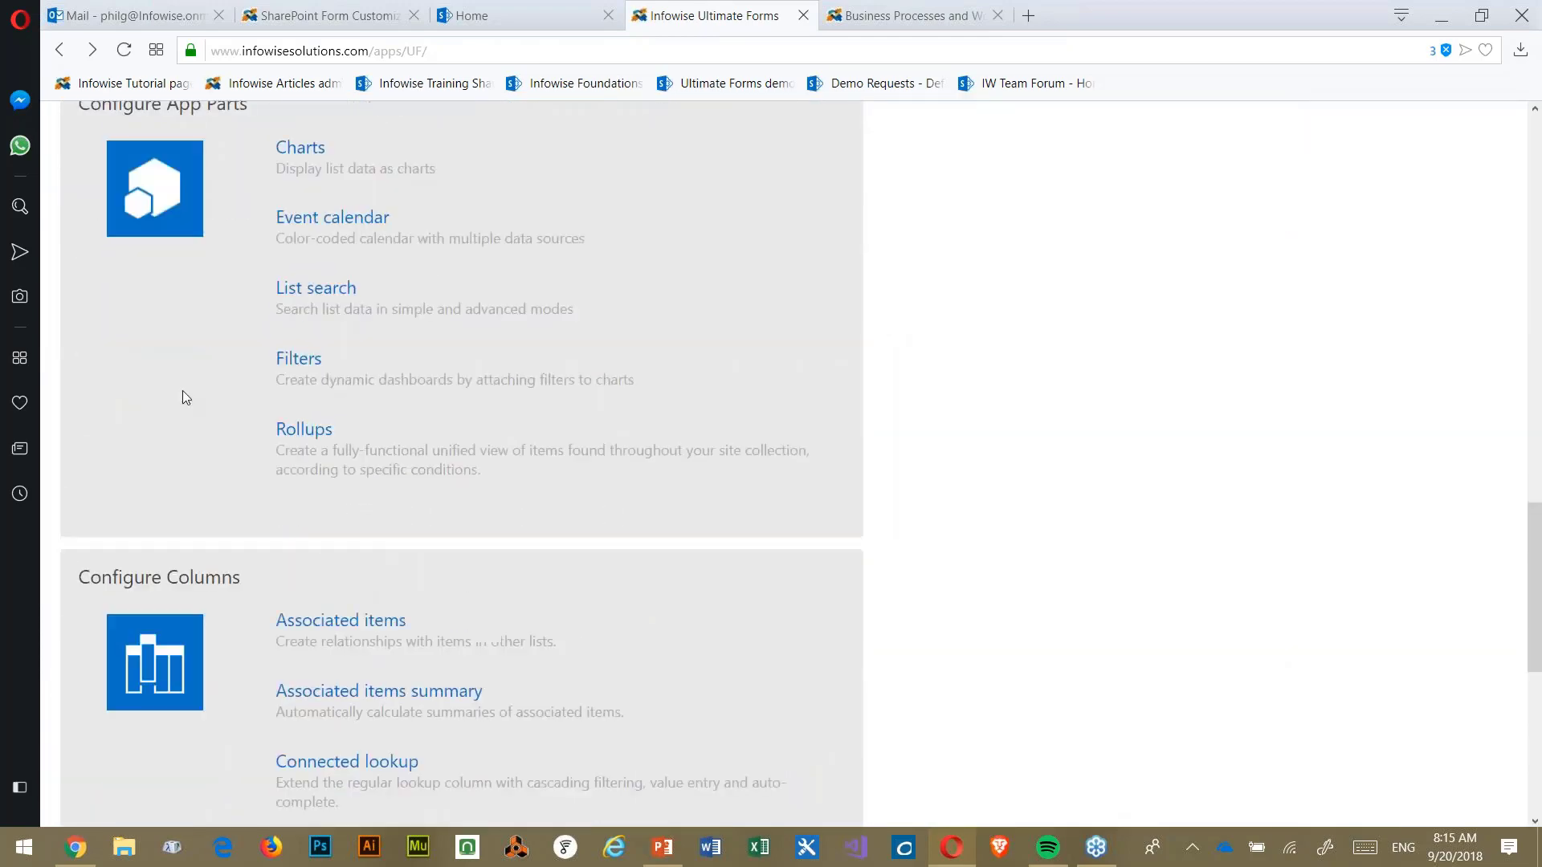
pyautogui.scroll(-5, 178, 392)
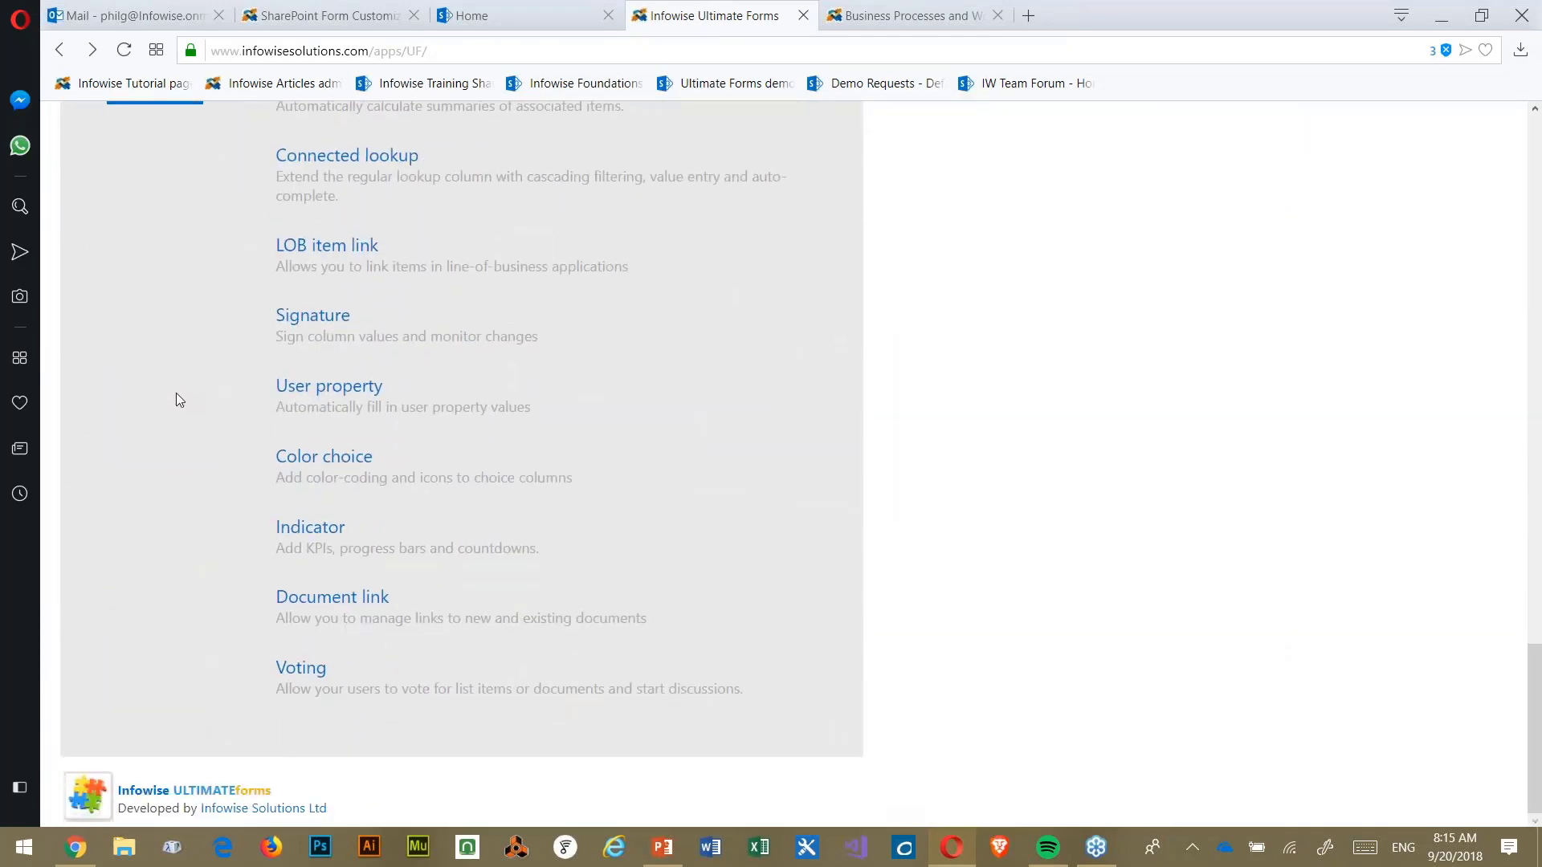
pyautogui.click(310, 528)
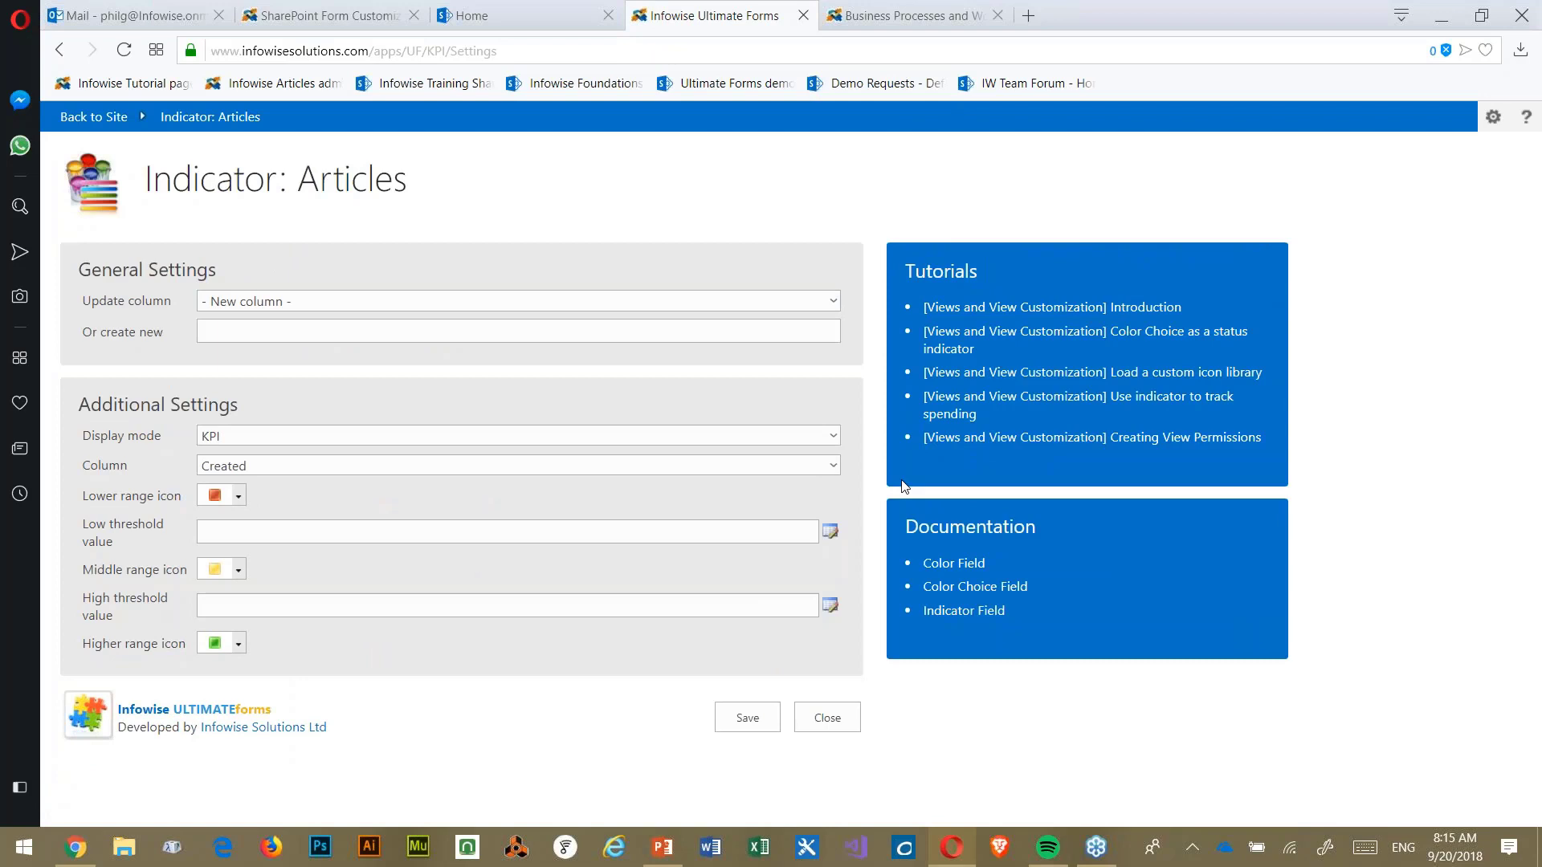
# - Examine the indicator display modes and the saved indicator settings of the Deadline and Task Days columns
pyautogui.click(832, 437)
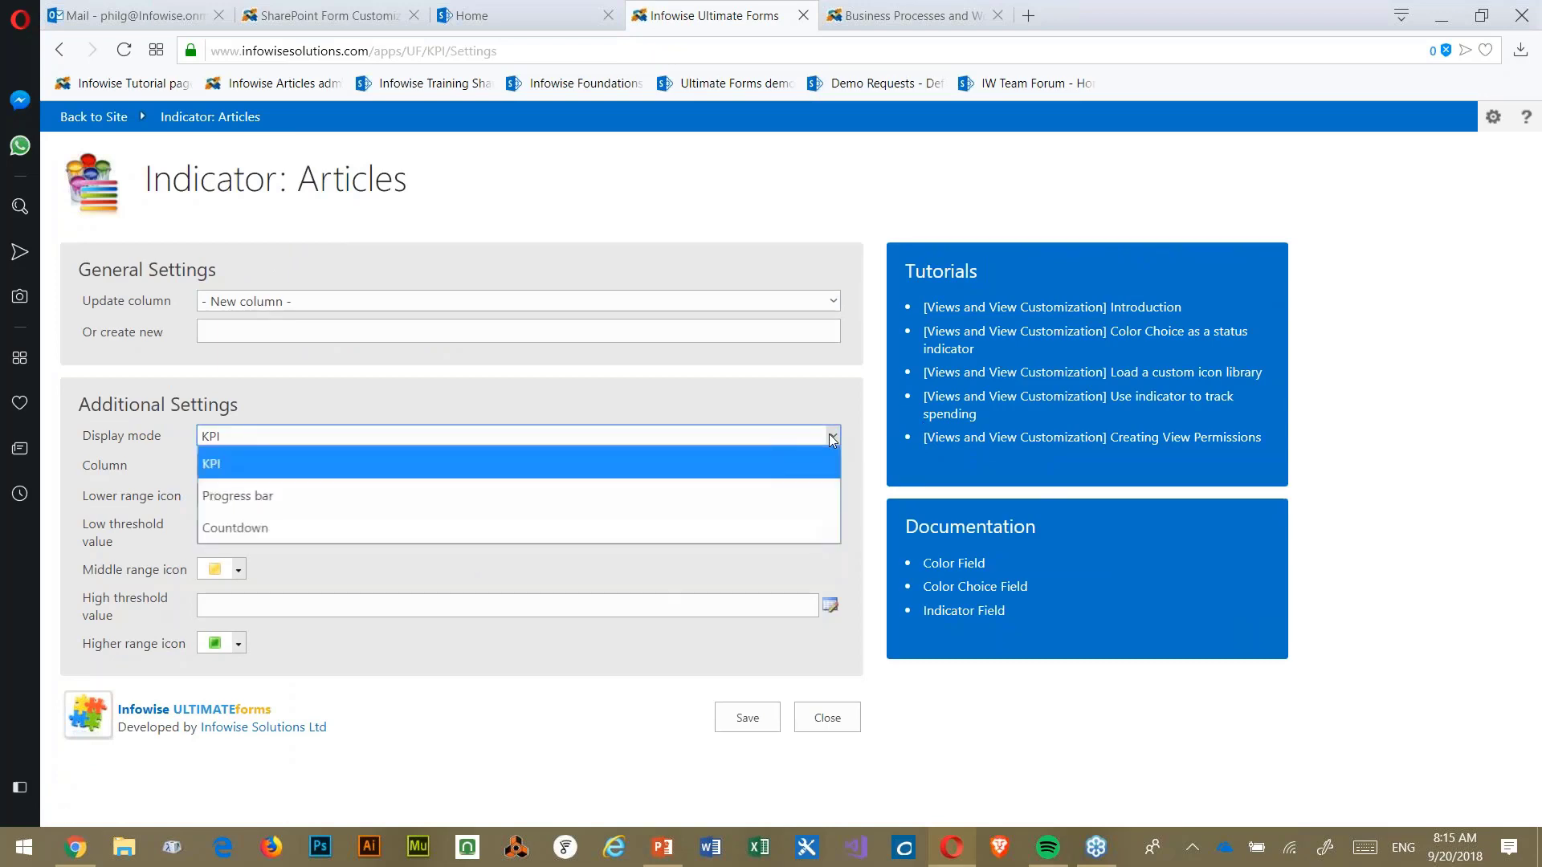
pyautogui.click(744, 411)
pyautogui.click(743, 412)
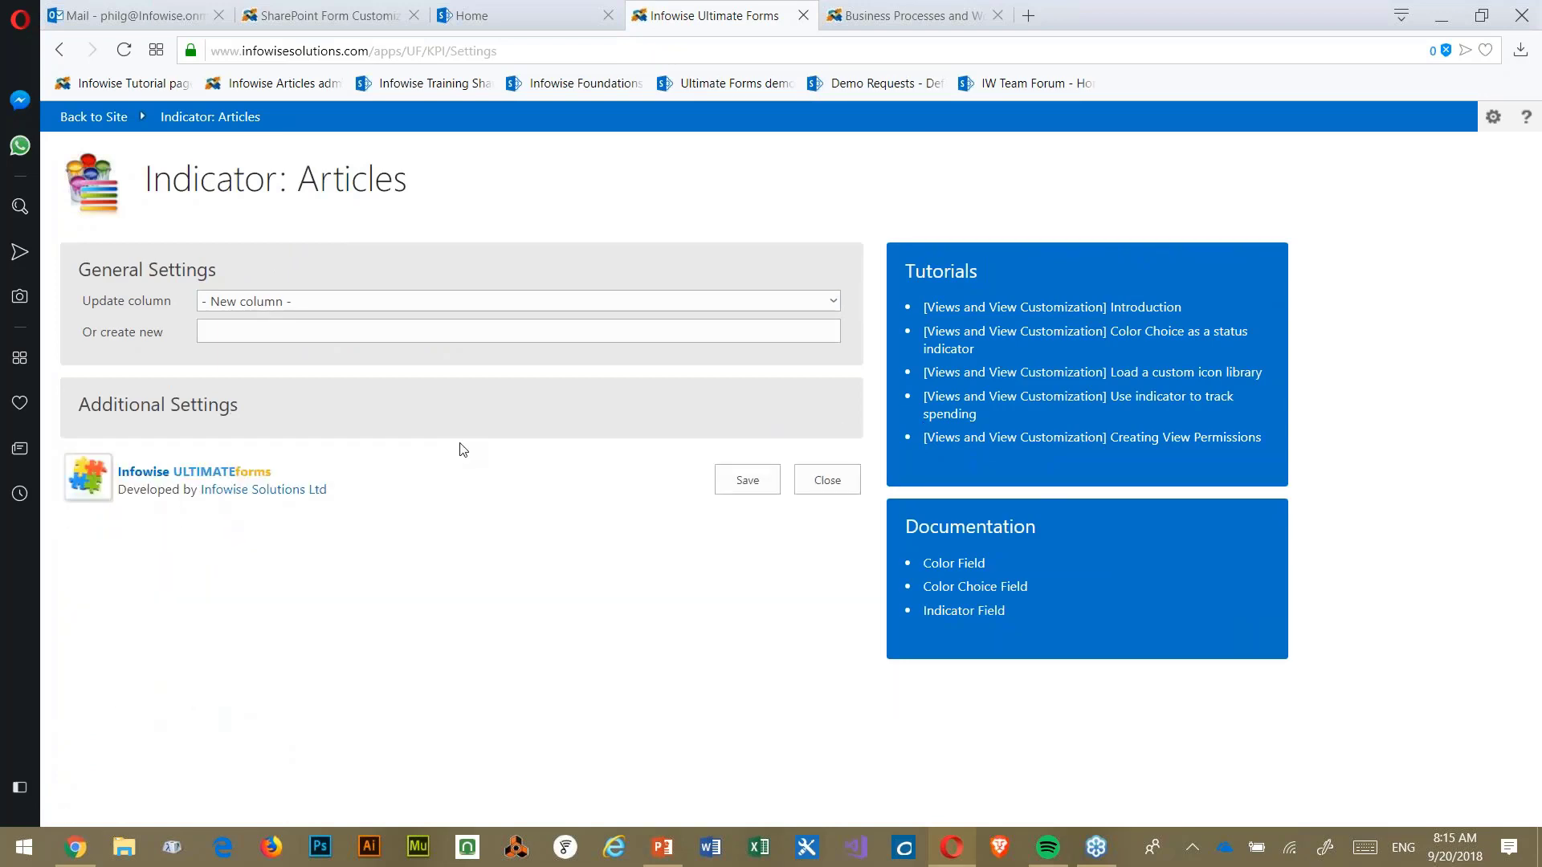
pyautogui.click(833, 303)
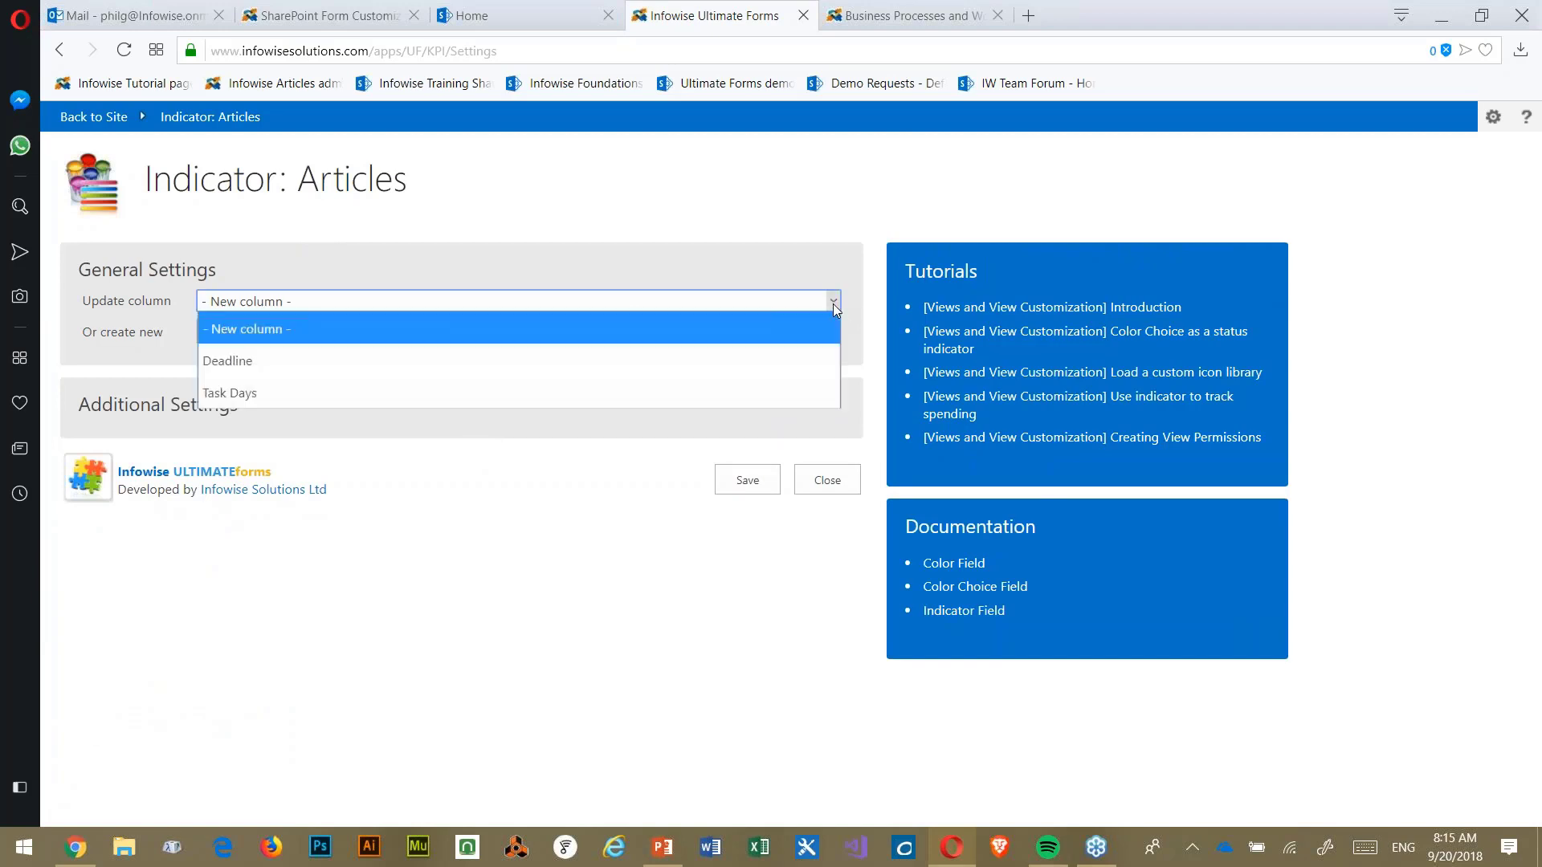
pyautogui.click(271, 373)
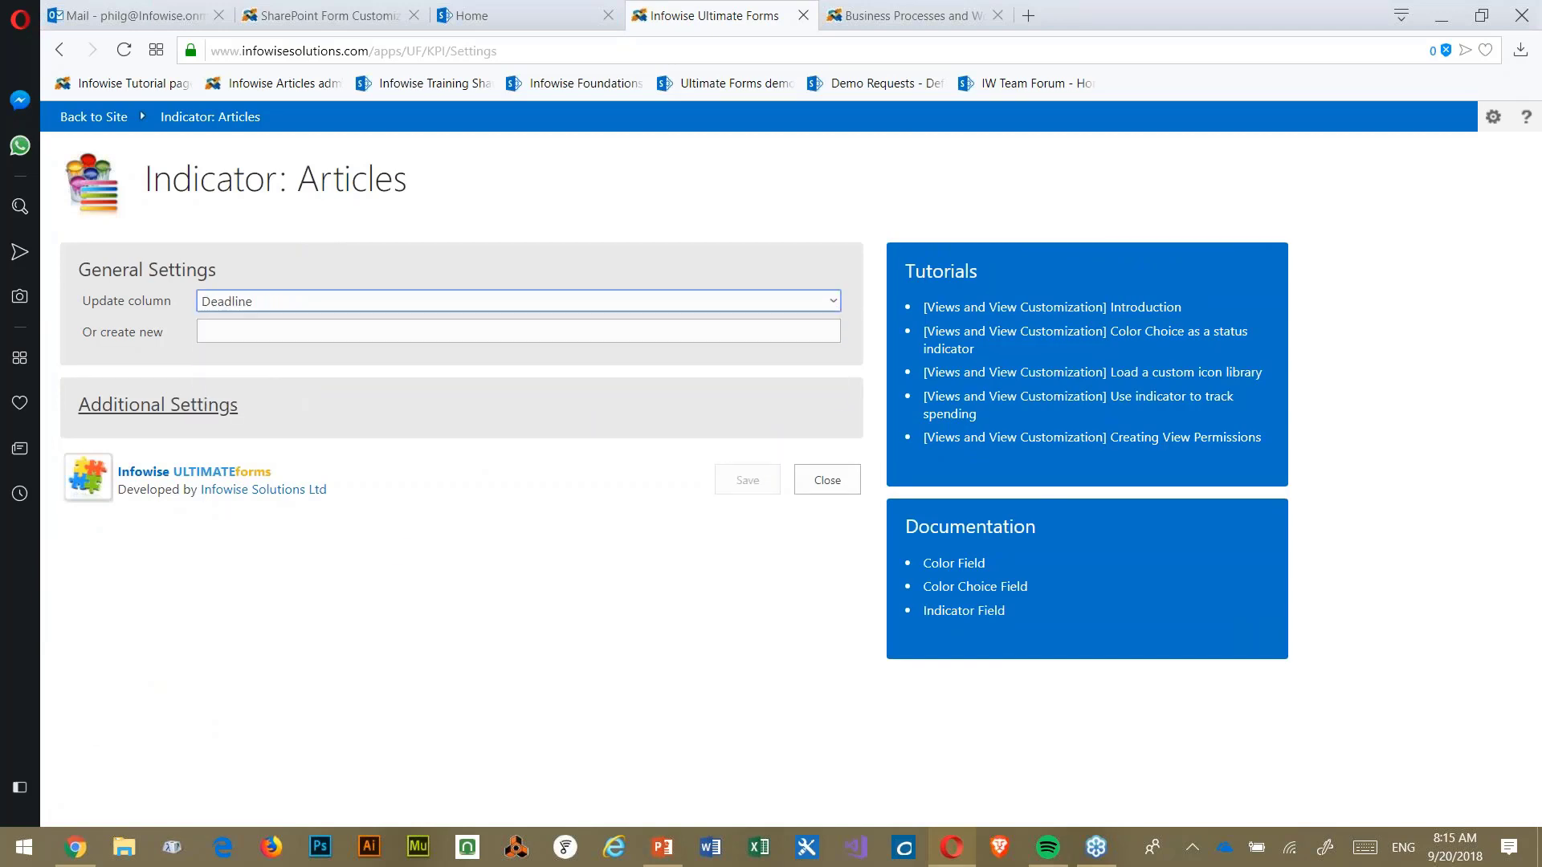
pyautogui.click(132, 405)
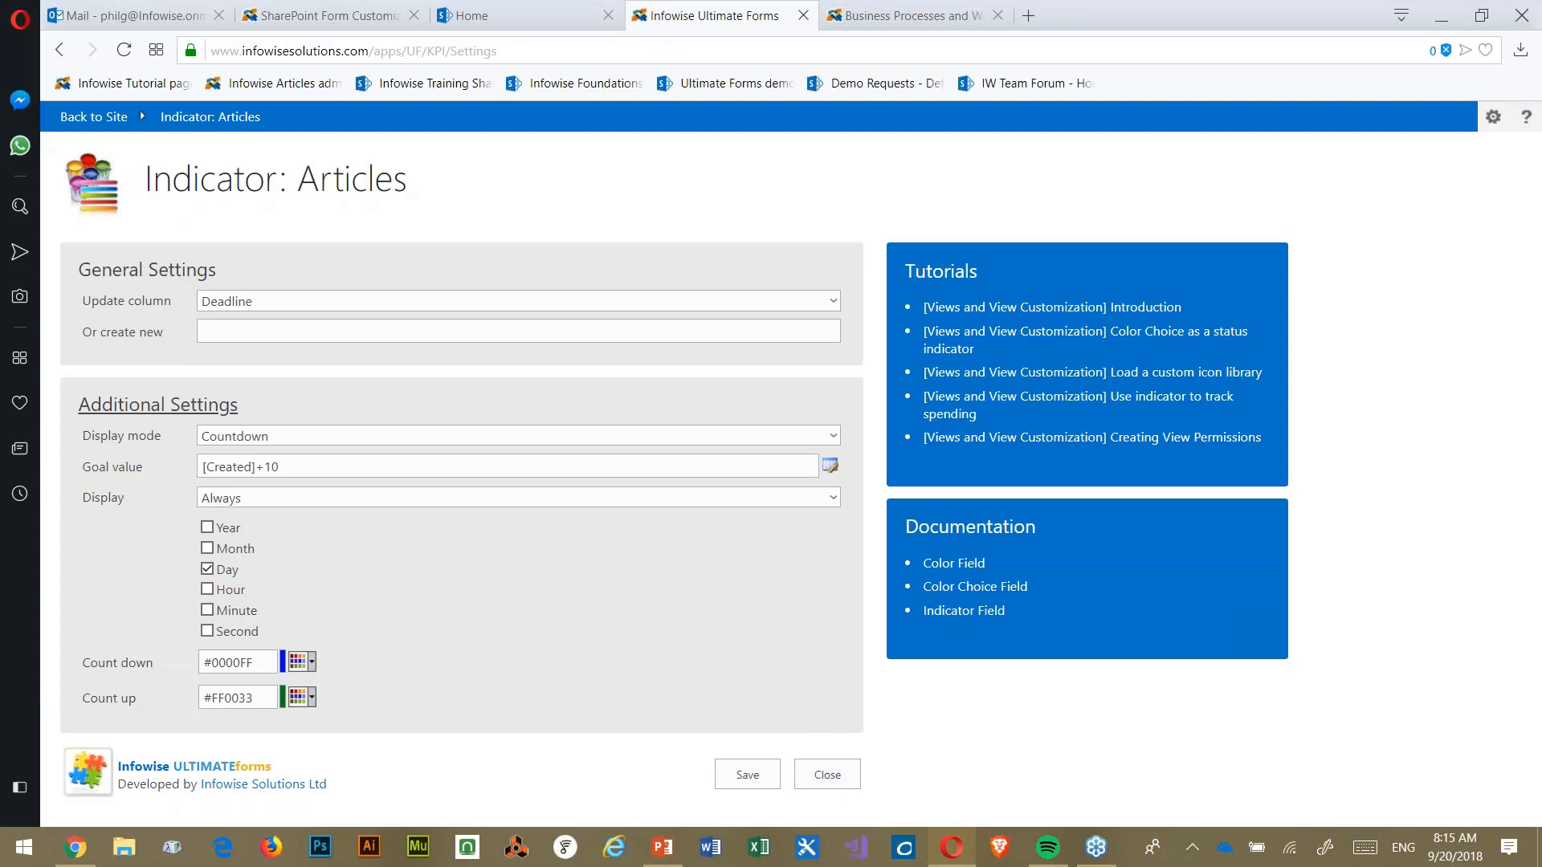
pyautogui.click(834, 302)
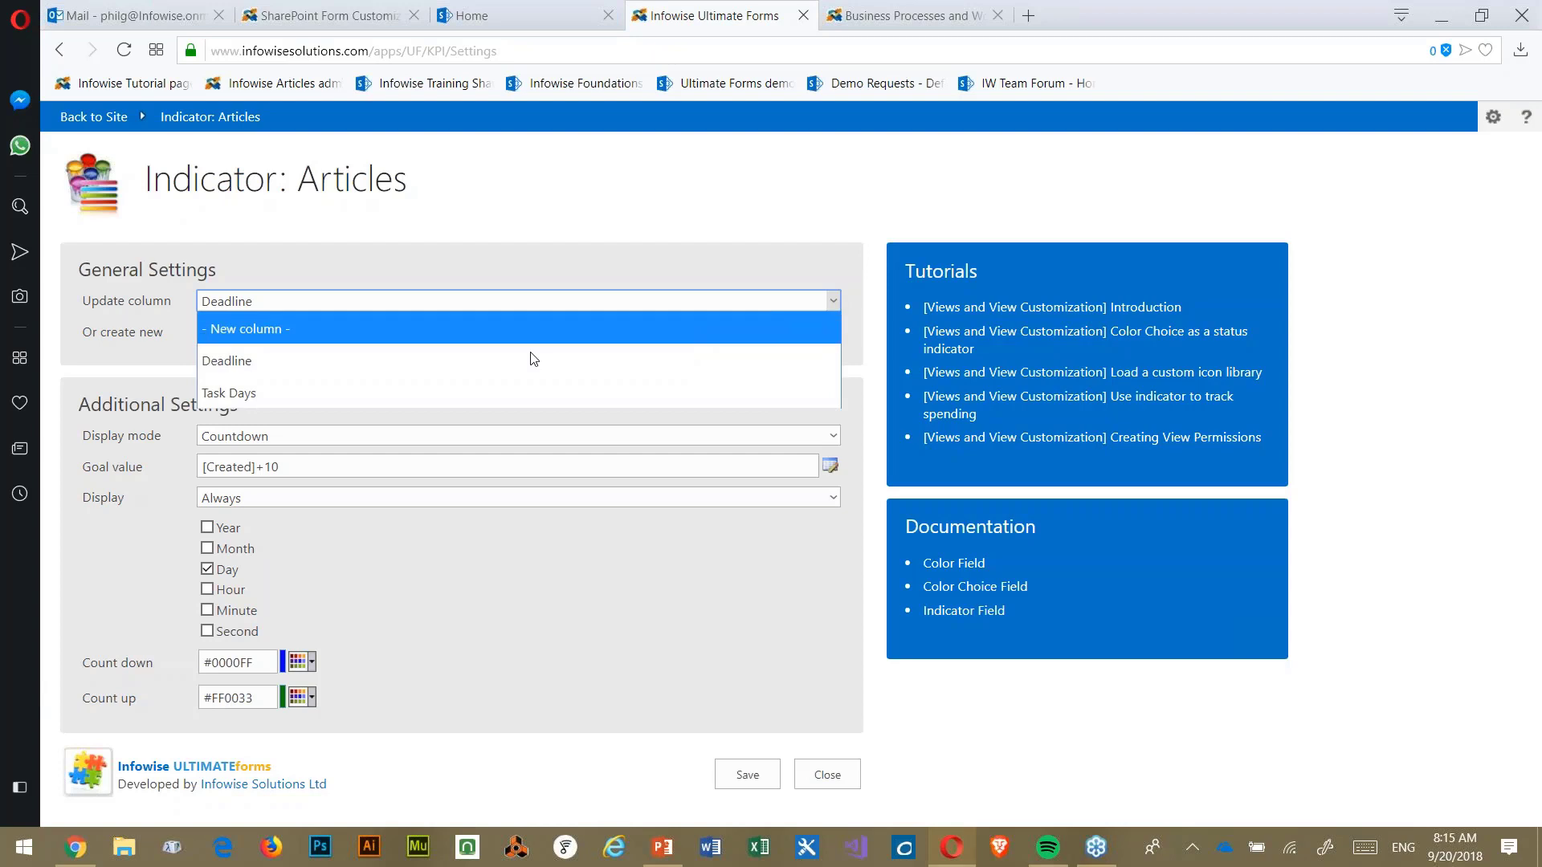
pyautogui.click(490, 392)
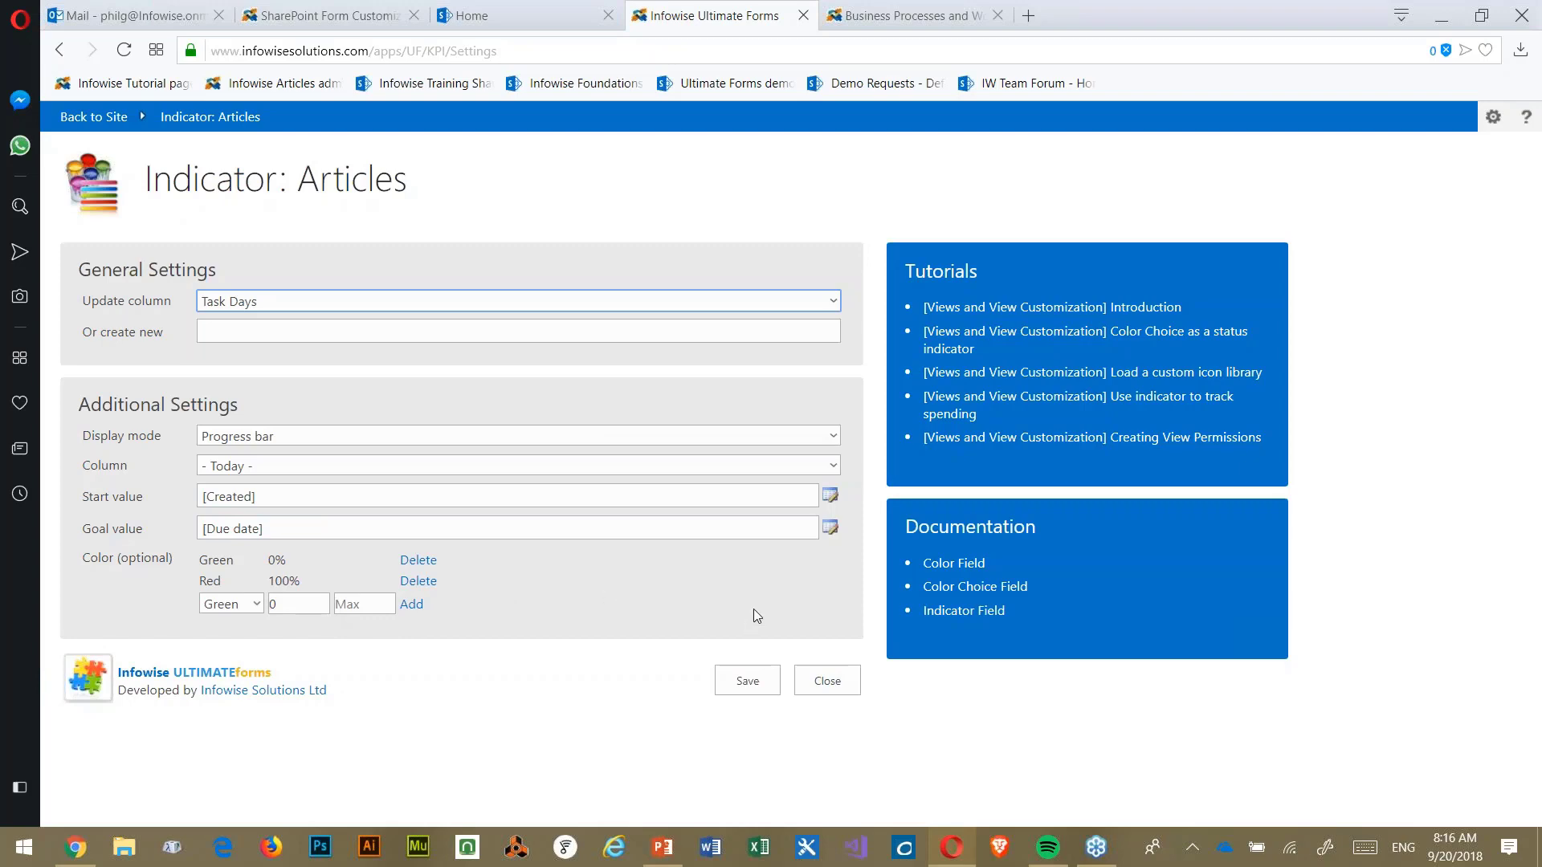
# - Close the indicator settings without saving and open the Alerts settings for the Articles list
pyautogui.click(827, 680)
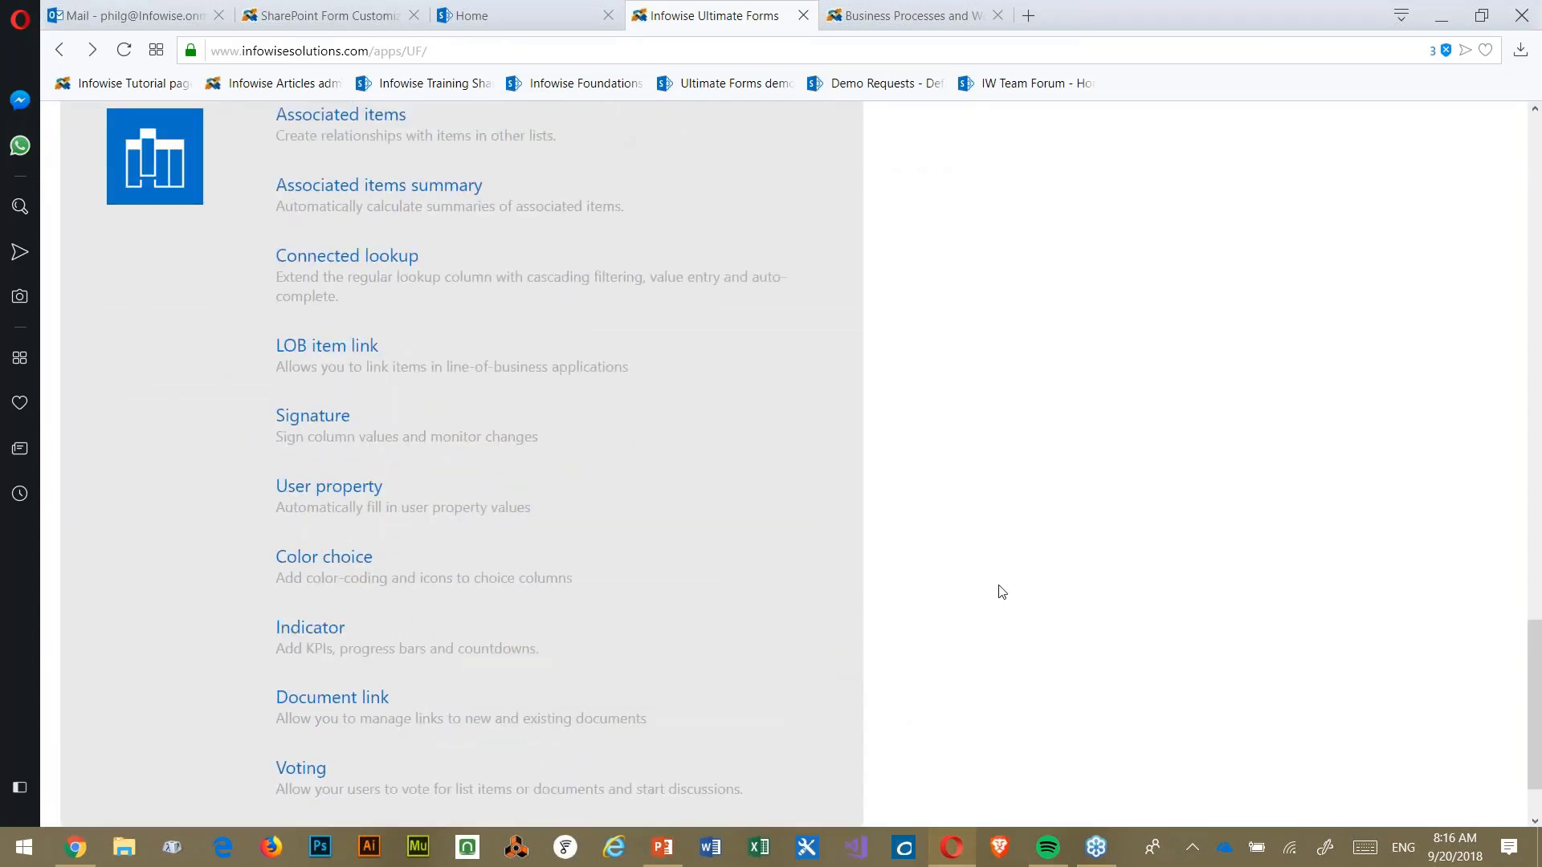
pyautogui.scroll(3, 1001, 592)
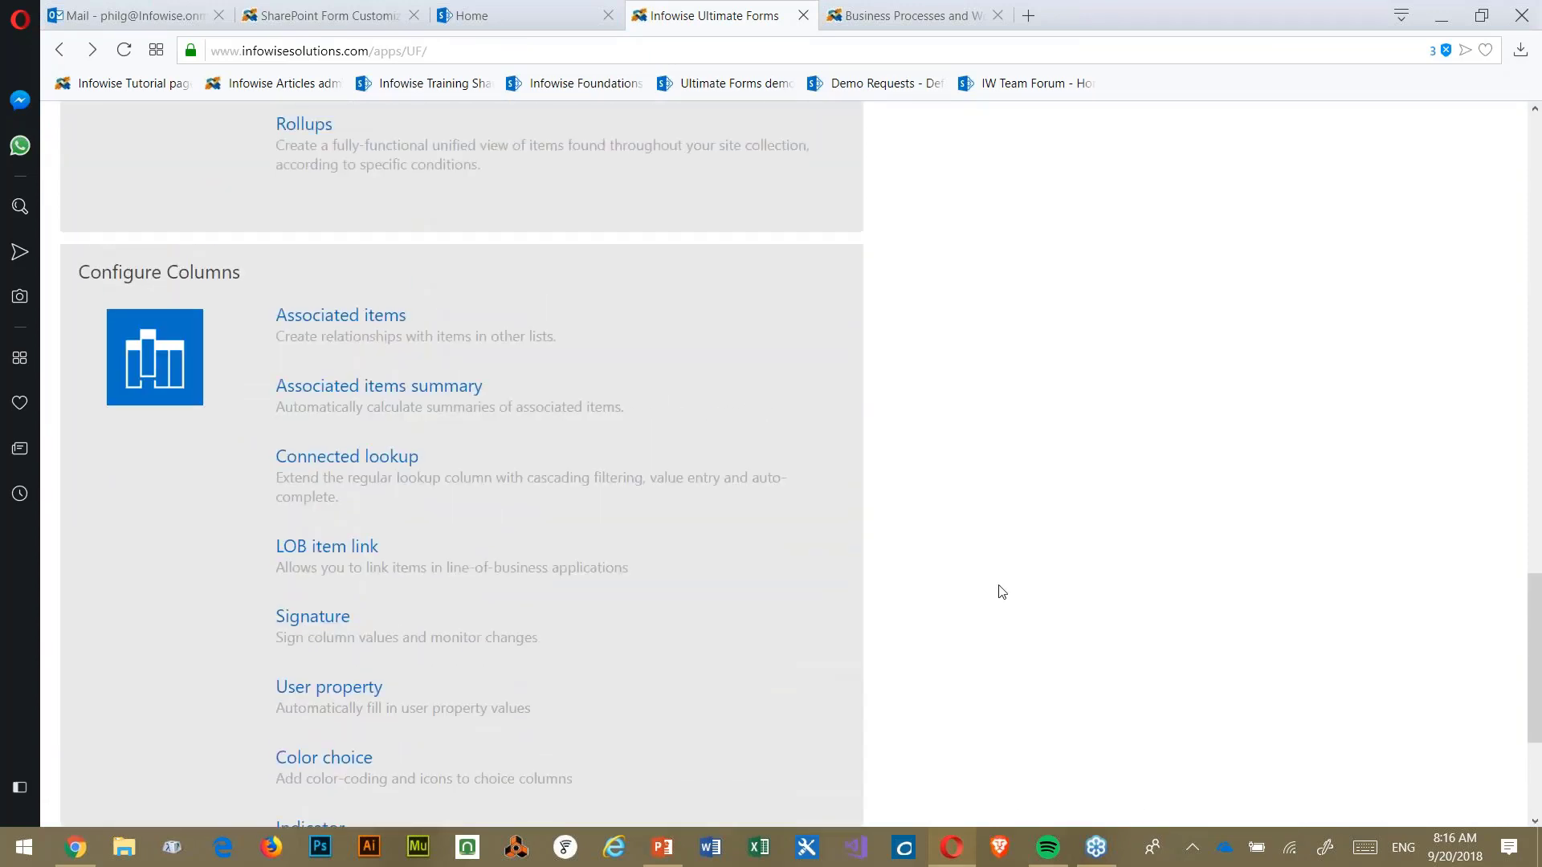
pyautogui.scroll(8, 1001, 592)
pyautogui.scroll(1, 1001, 592)
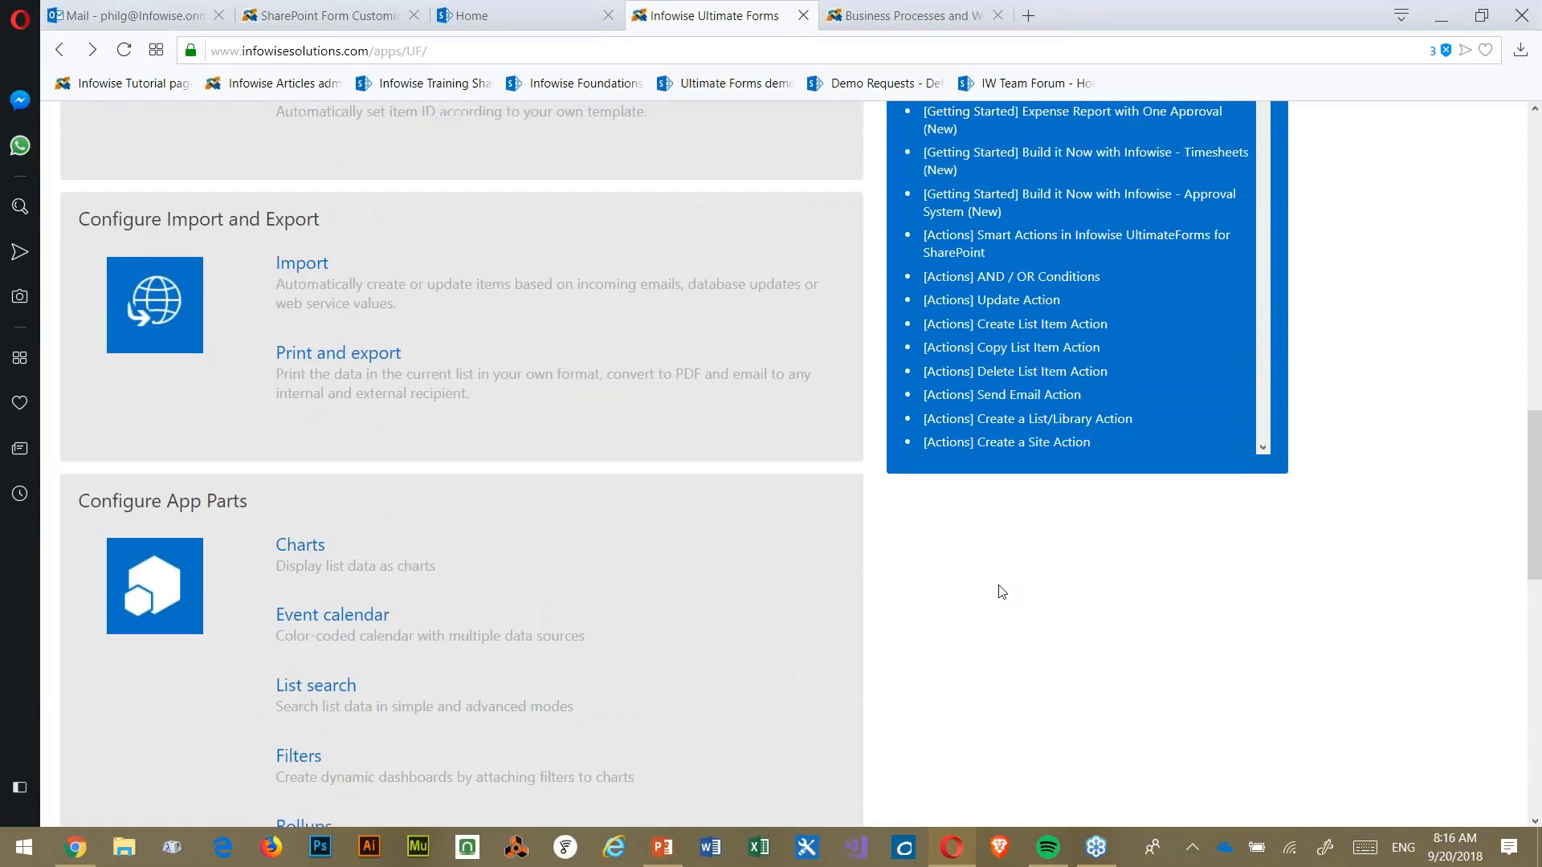
pyautogui.scroll(1, 1001, 592)
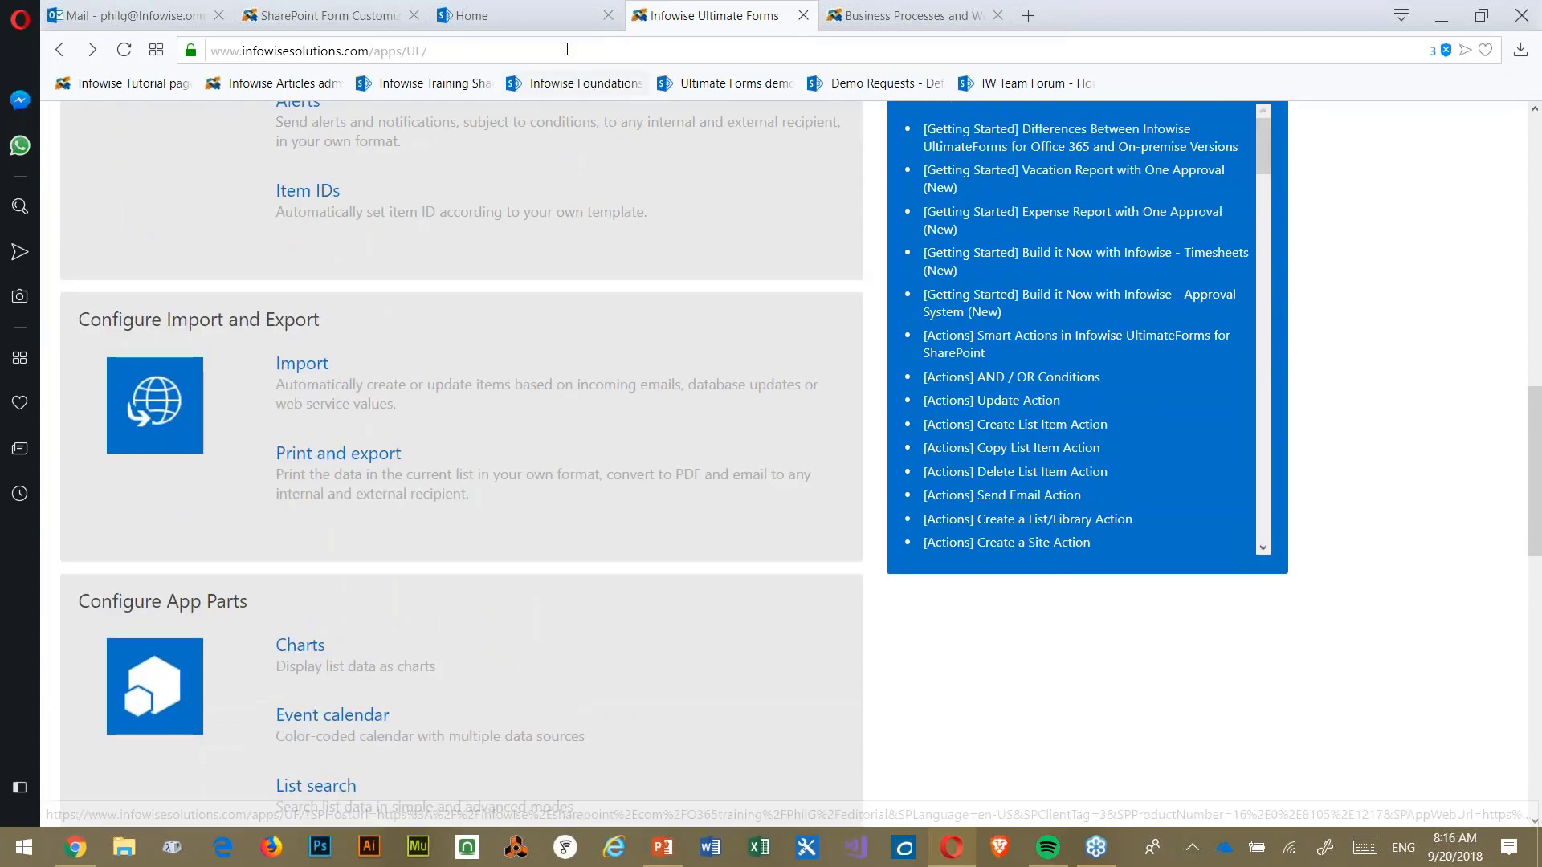
pyautogui.scroll(2, 517, 150)
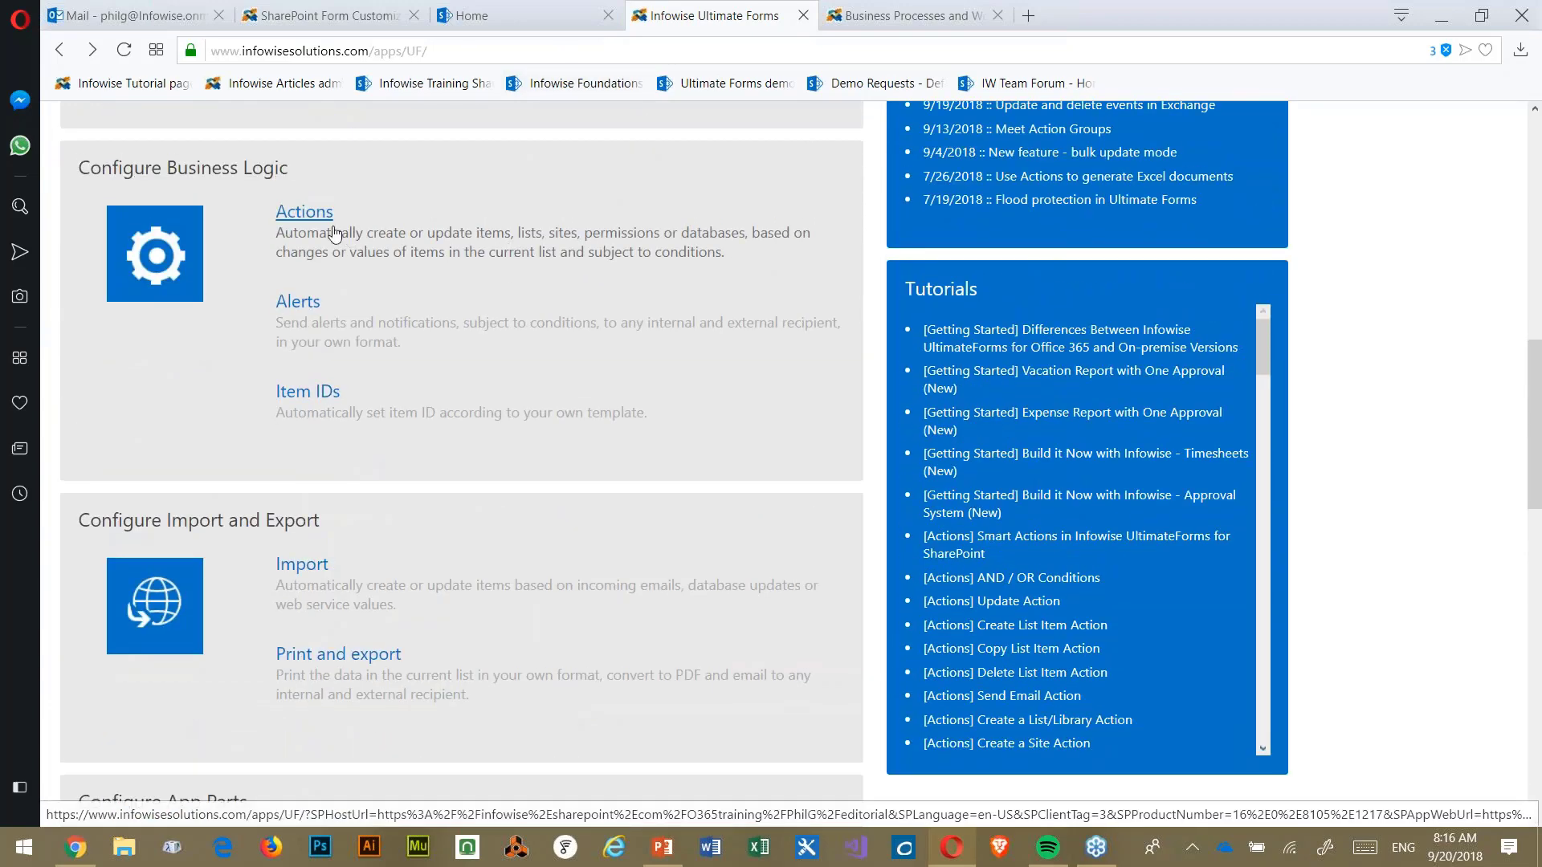
pyautogui.click(284, 307)
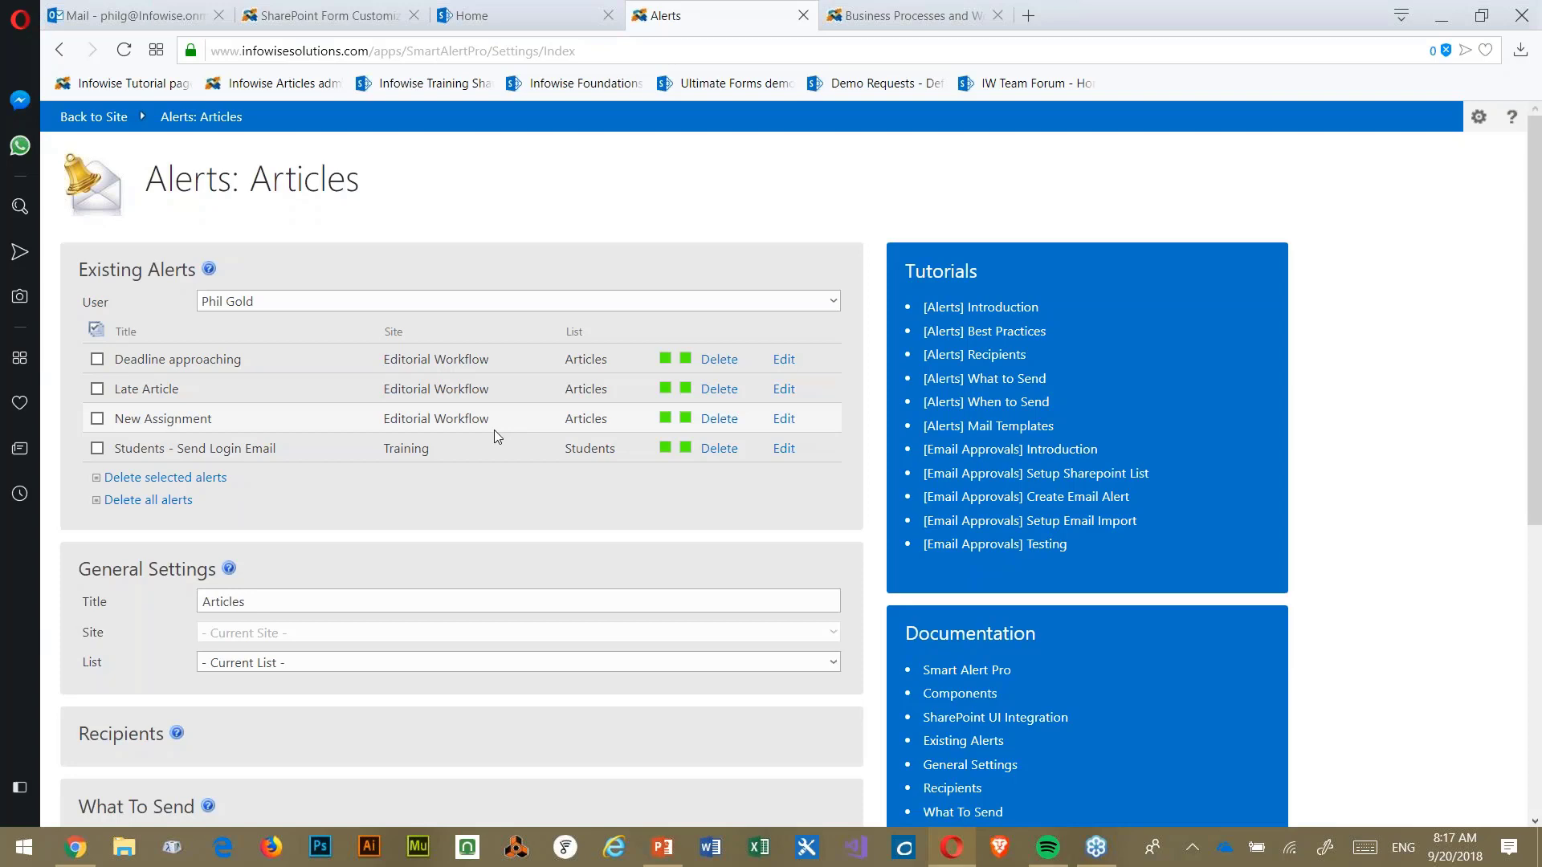
# - Open the New Assignment alert for editing and expand its Recipients section
pyautogui.click(784, 421)
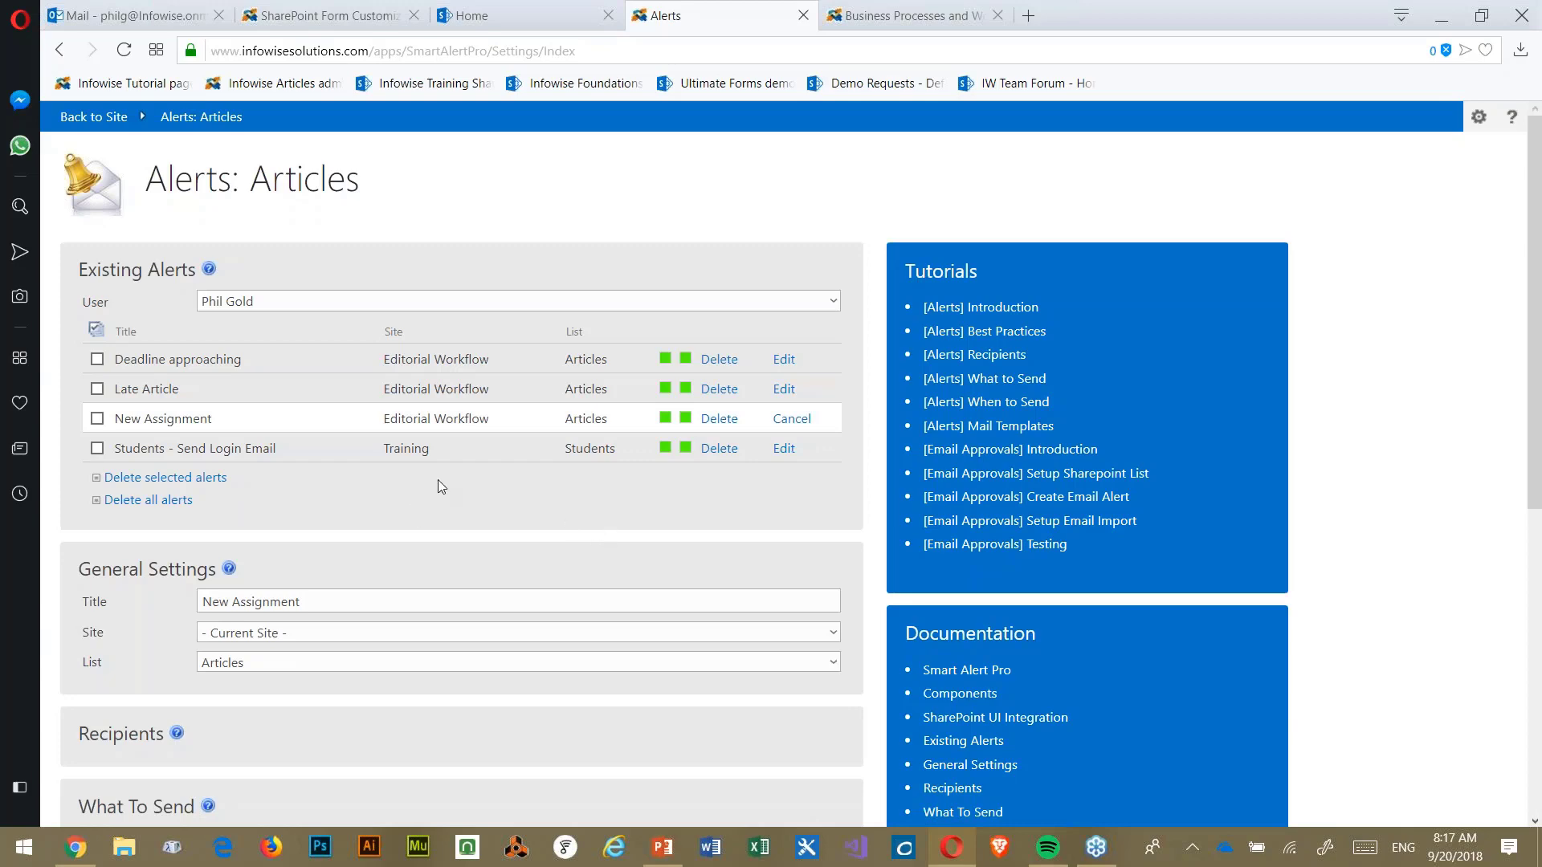
pyautogui.scroll(-5, 437, 479)
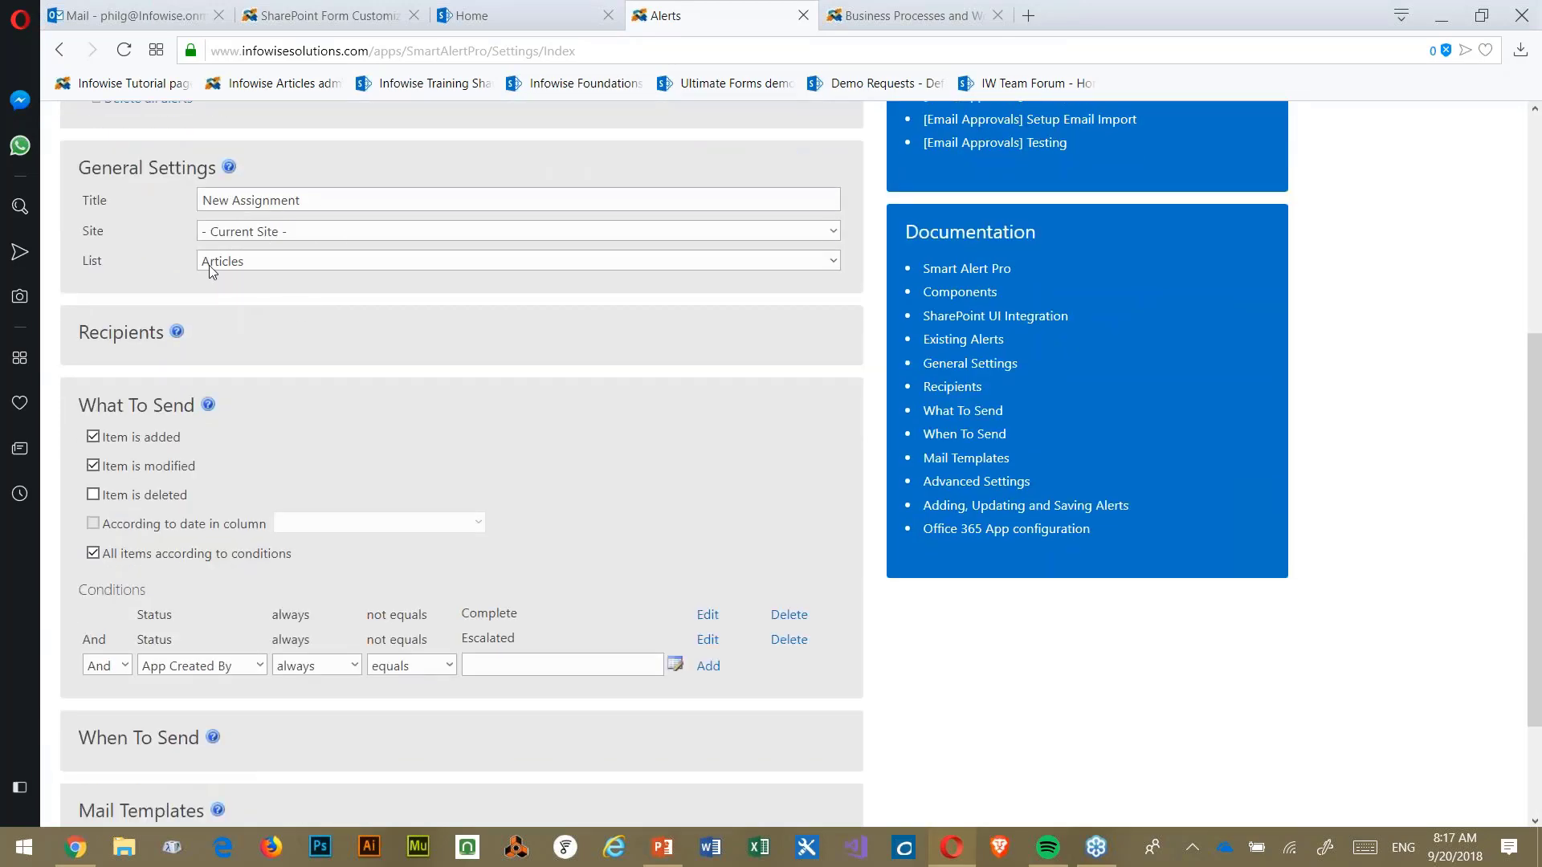
pyautogui.click(123, 335)
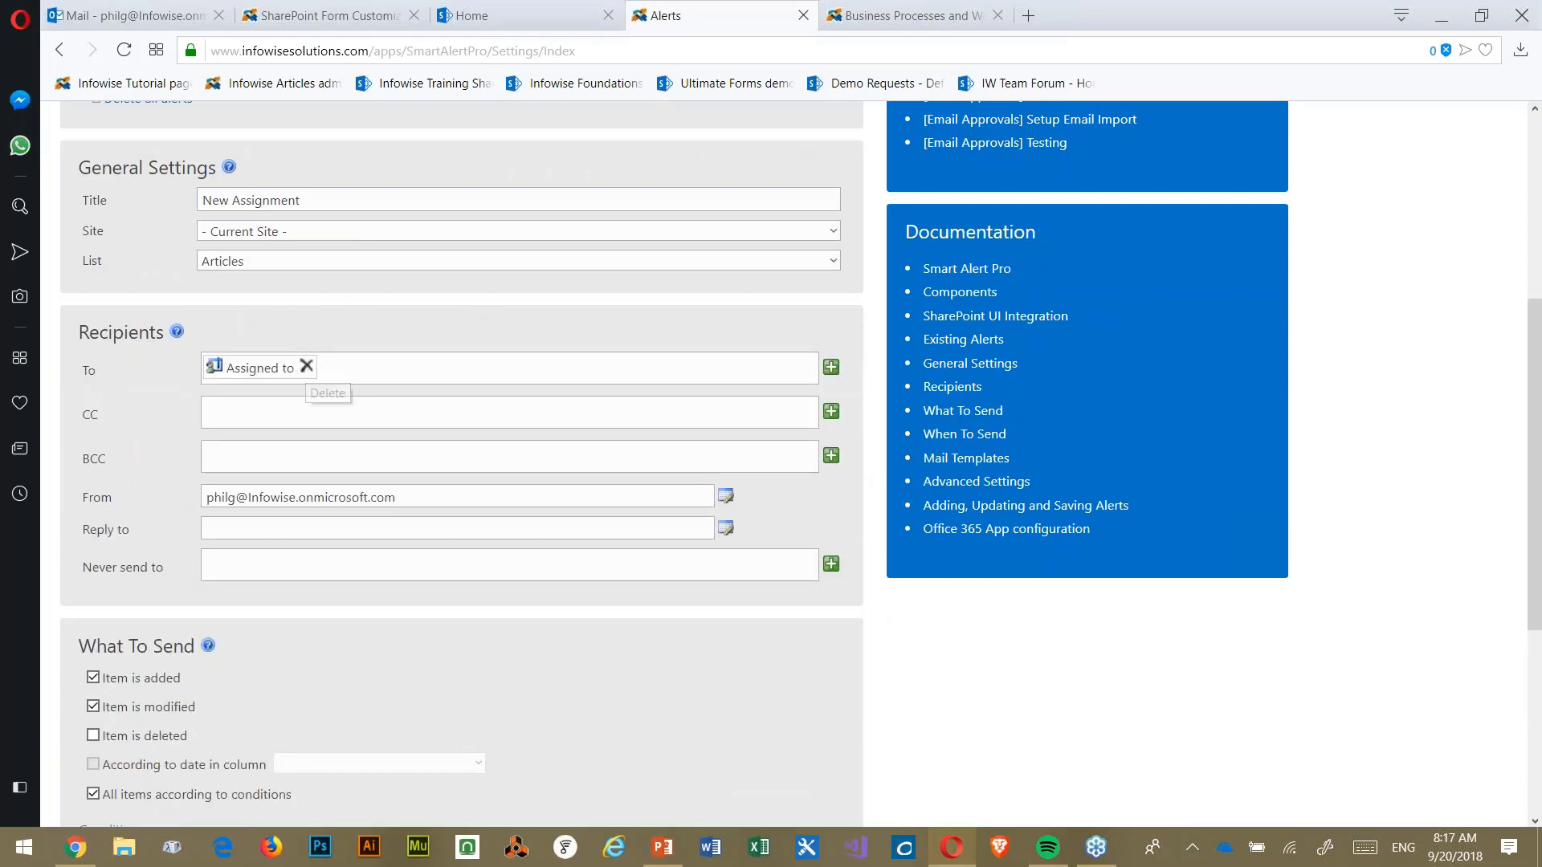
# - Examine the recipient choices for the To field, including the Users in column options, and cancel without adding anyone
pyautogui.click(831, 367)
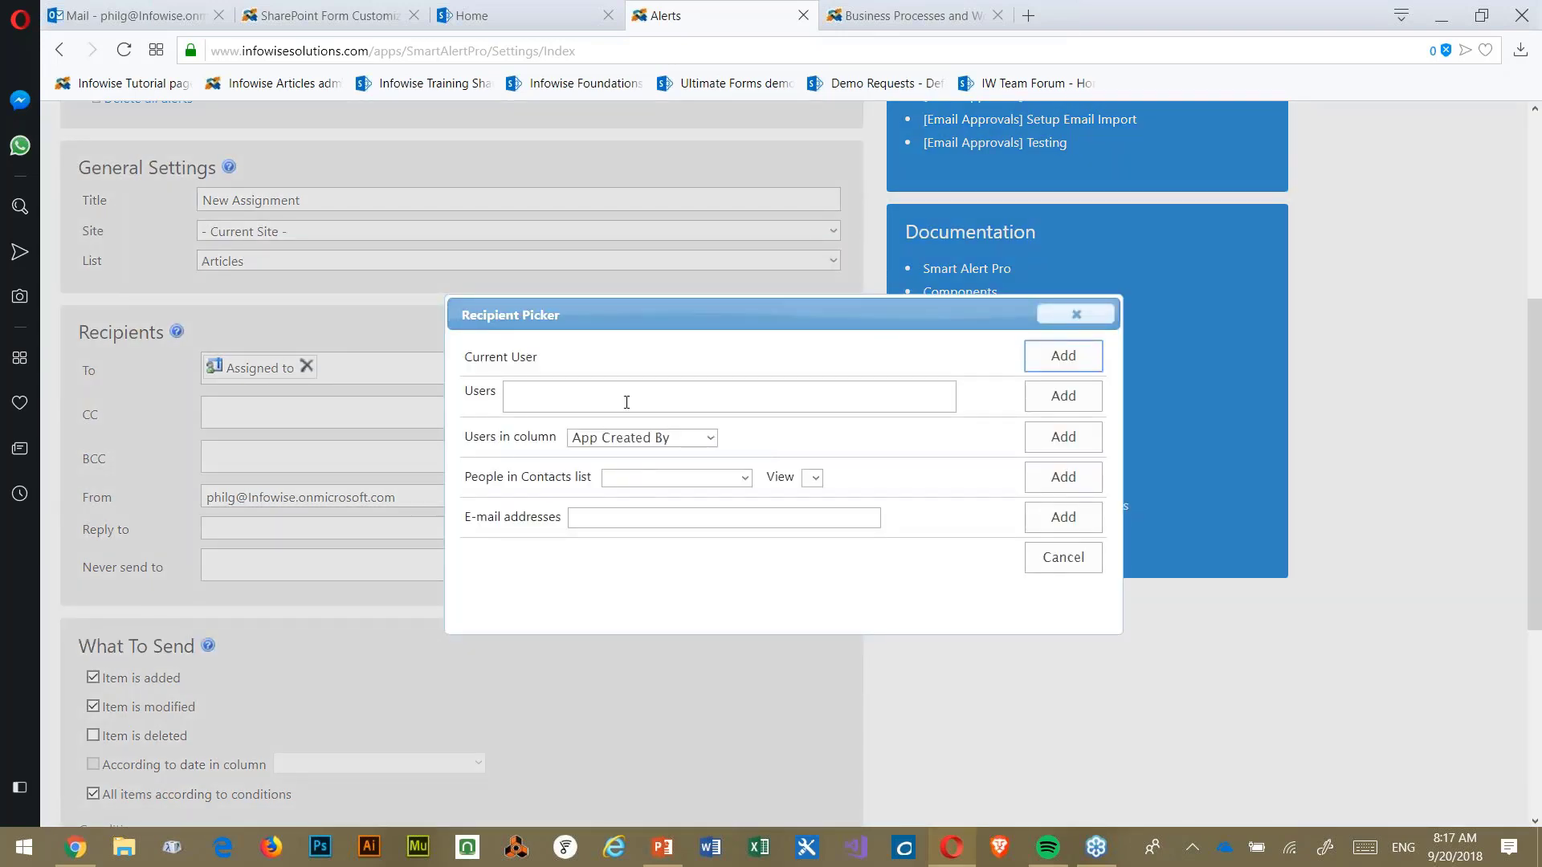
pyautogui.click(713, 440)
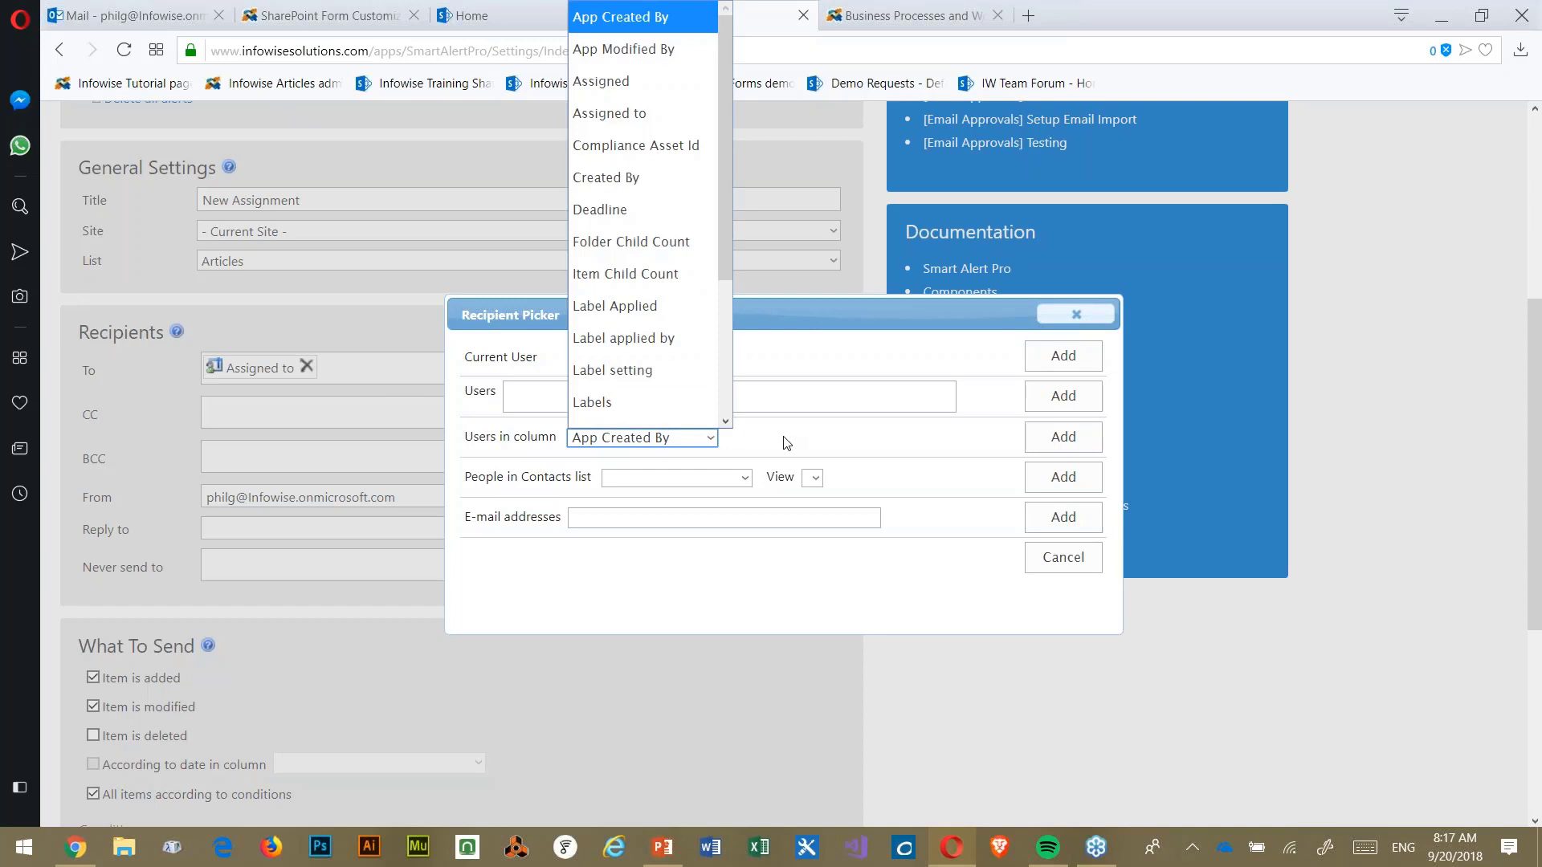
pyautogui.click(787, 461)
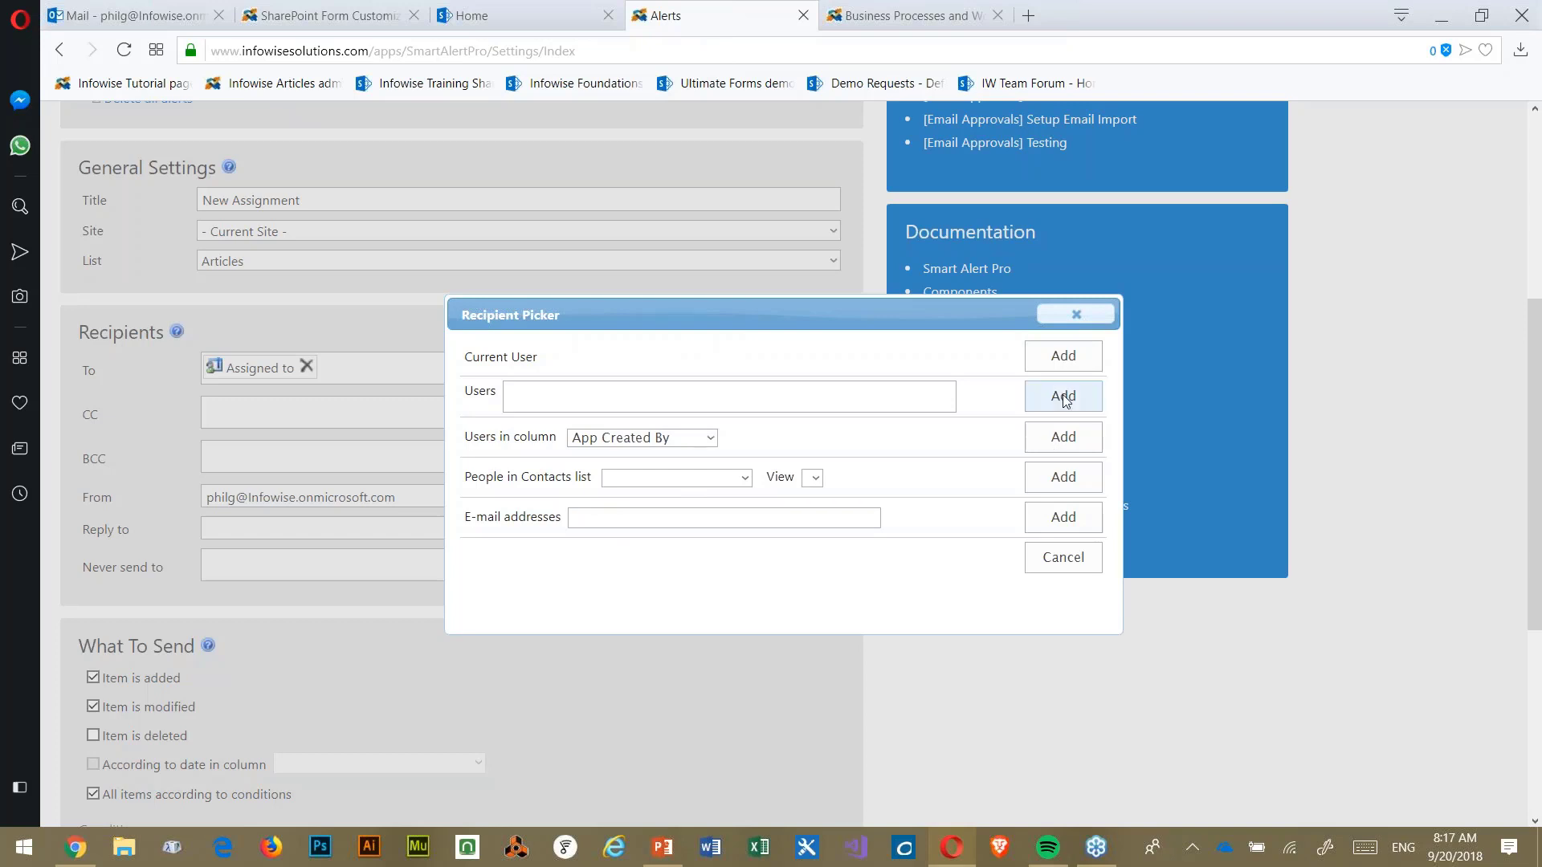
pyautogui.click(1068, 566)
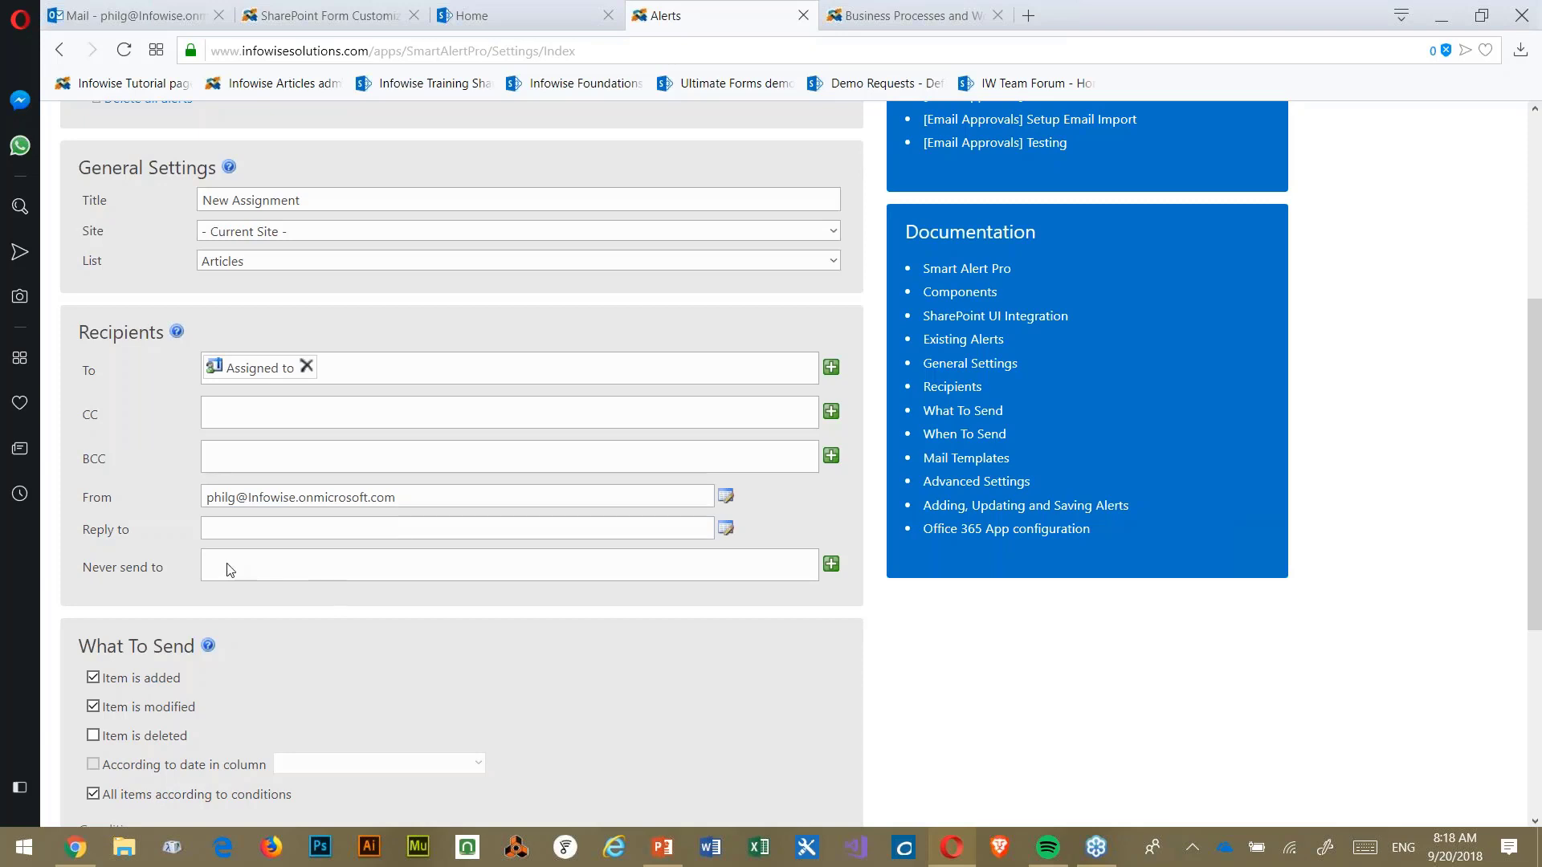
# - Review the New Assignment alert's What To Send conditions and expand When To Send to examine its schedule
pyautogui.scroll(-1, 354, 562)
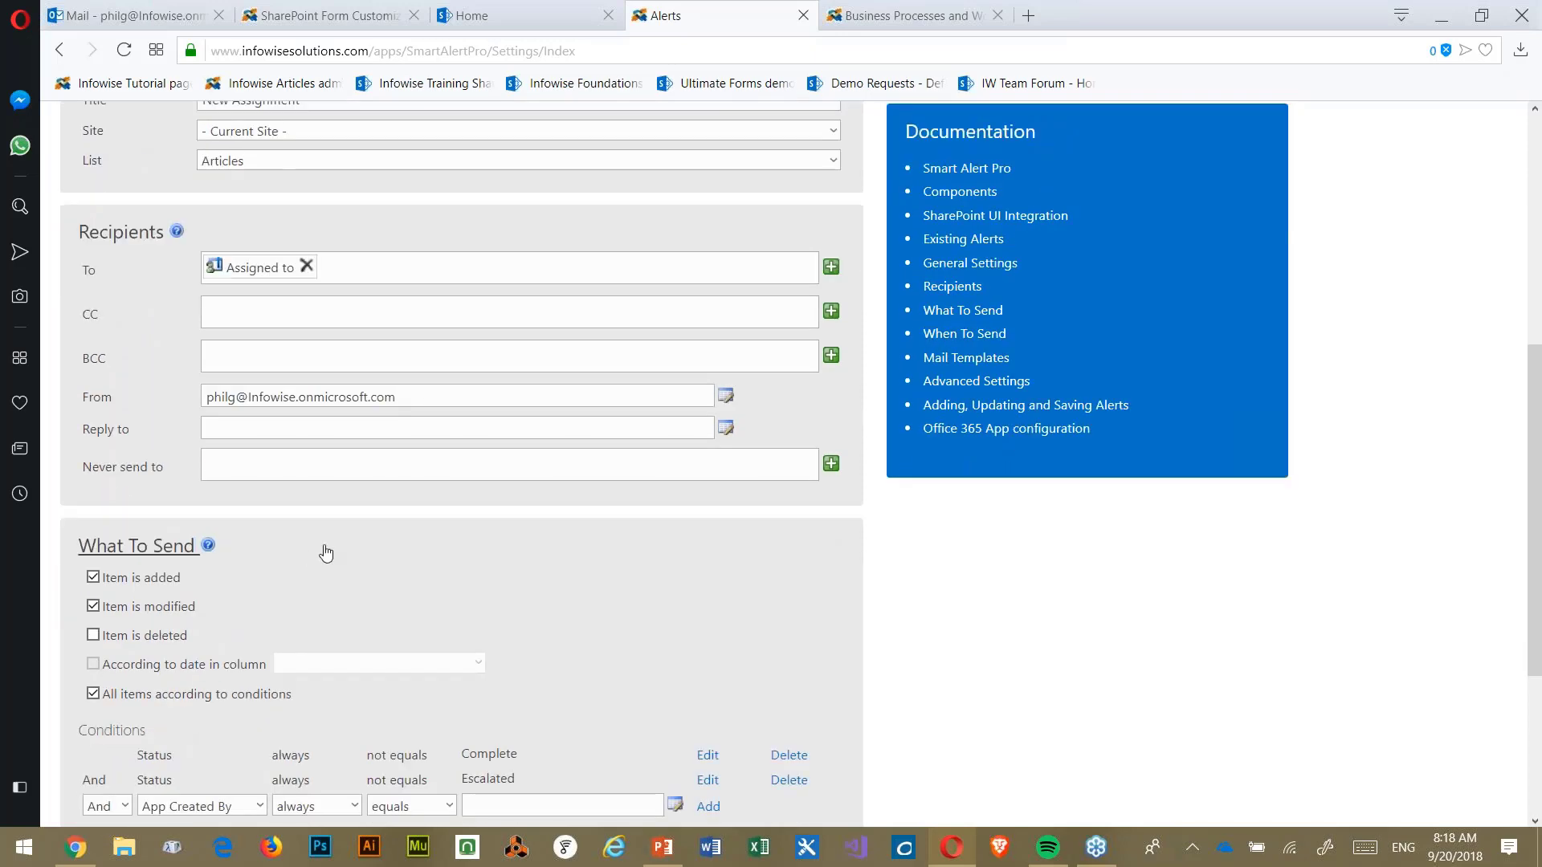
pyautogui.scroll(-1, 325, 553)
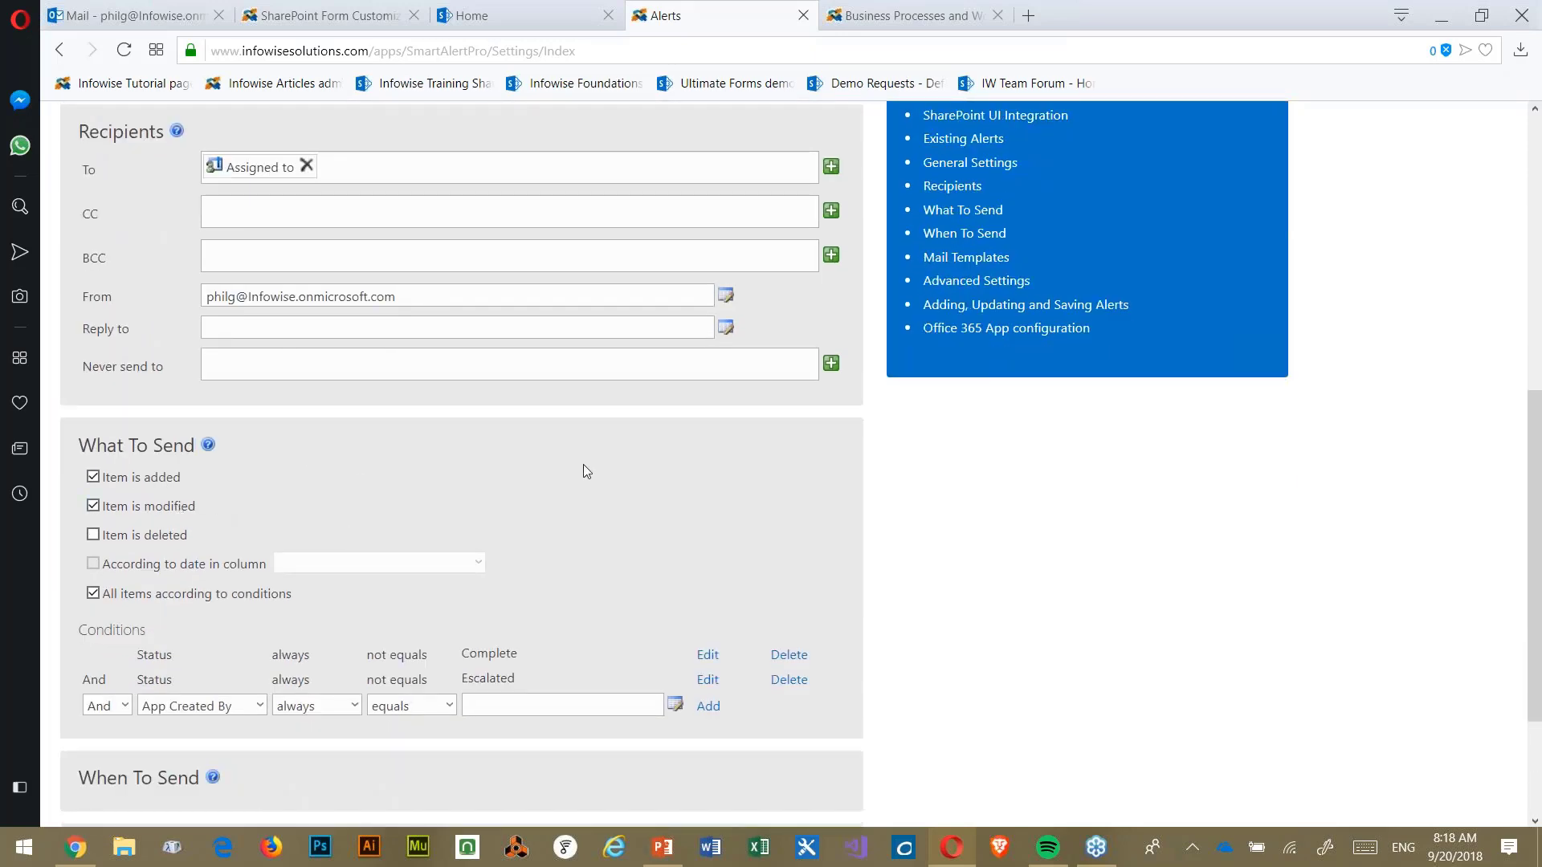
pyautogui.scroll(-1, 586, 471)
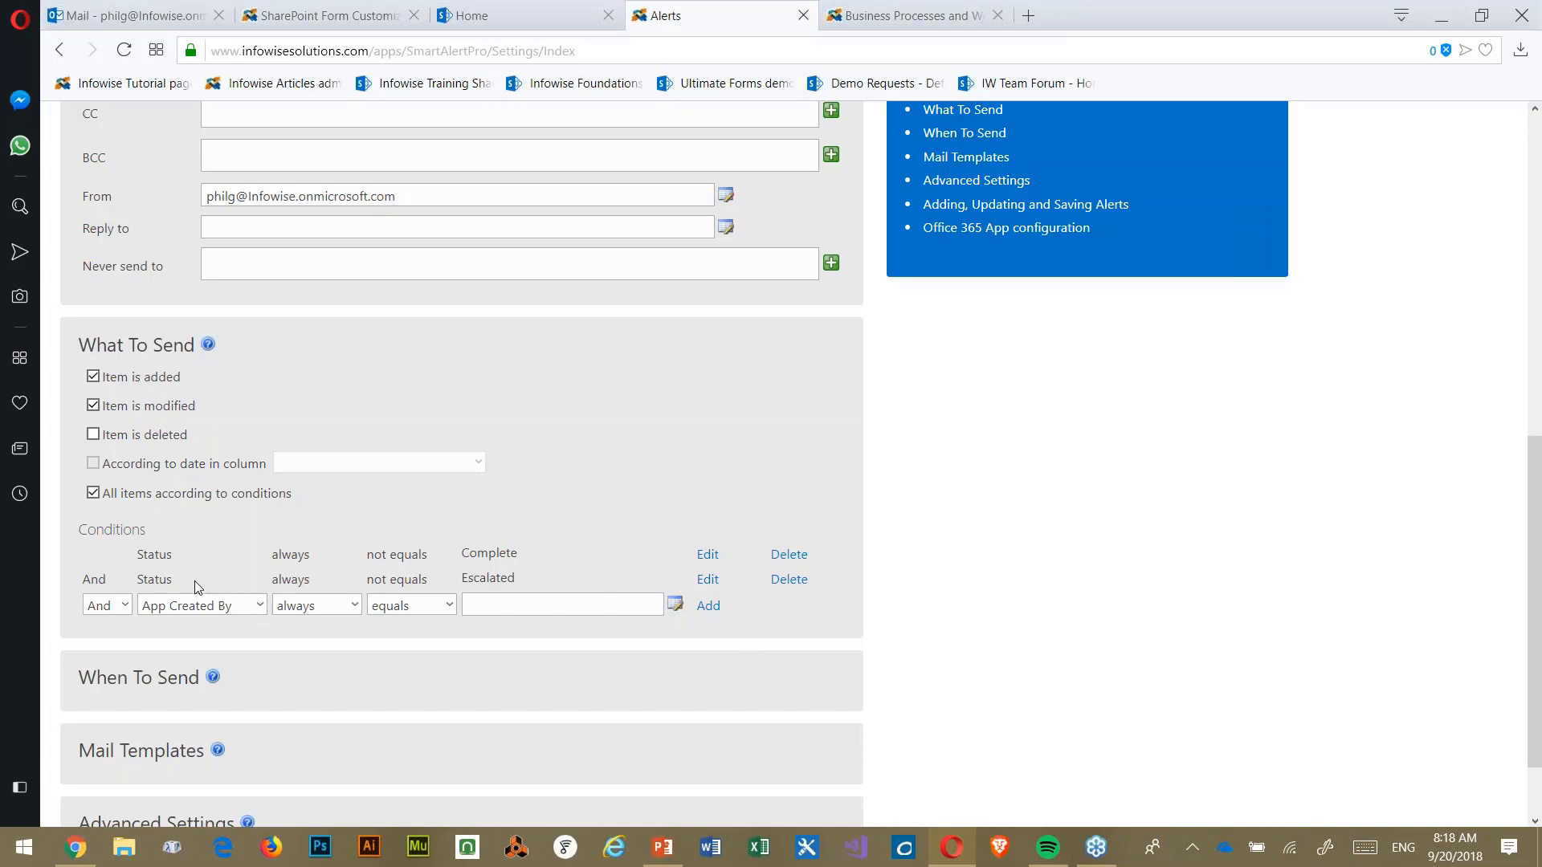
pyautogui.scroll(-2, 365, 635)
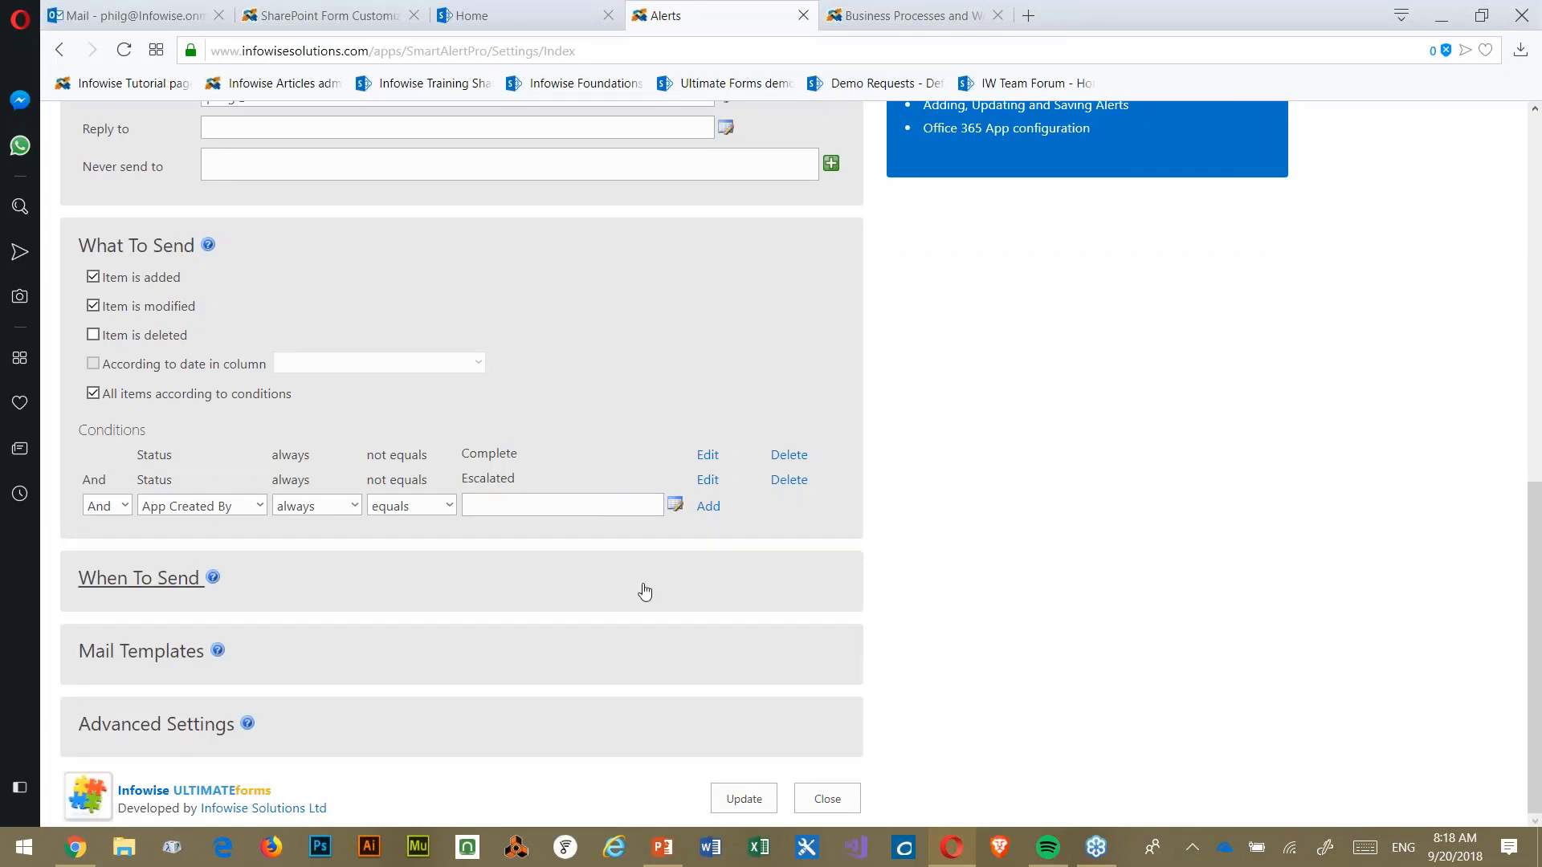
pyautogui.click(161, 584)
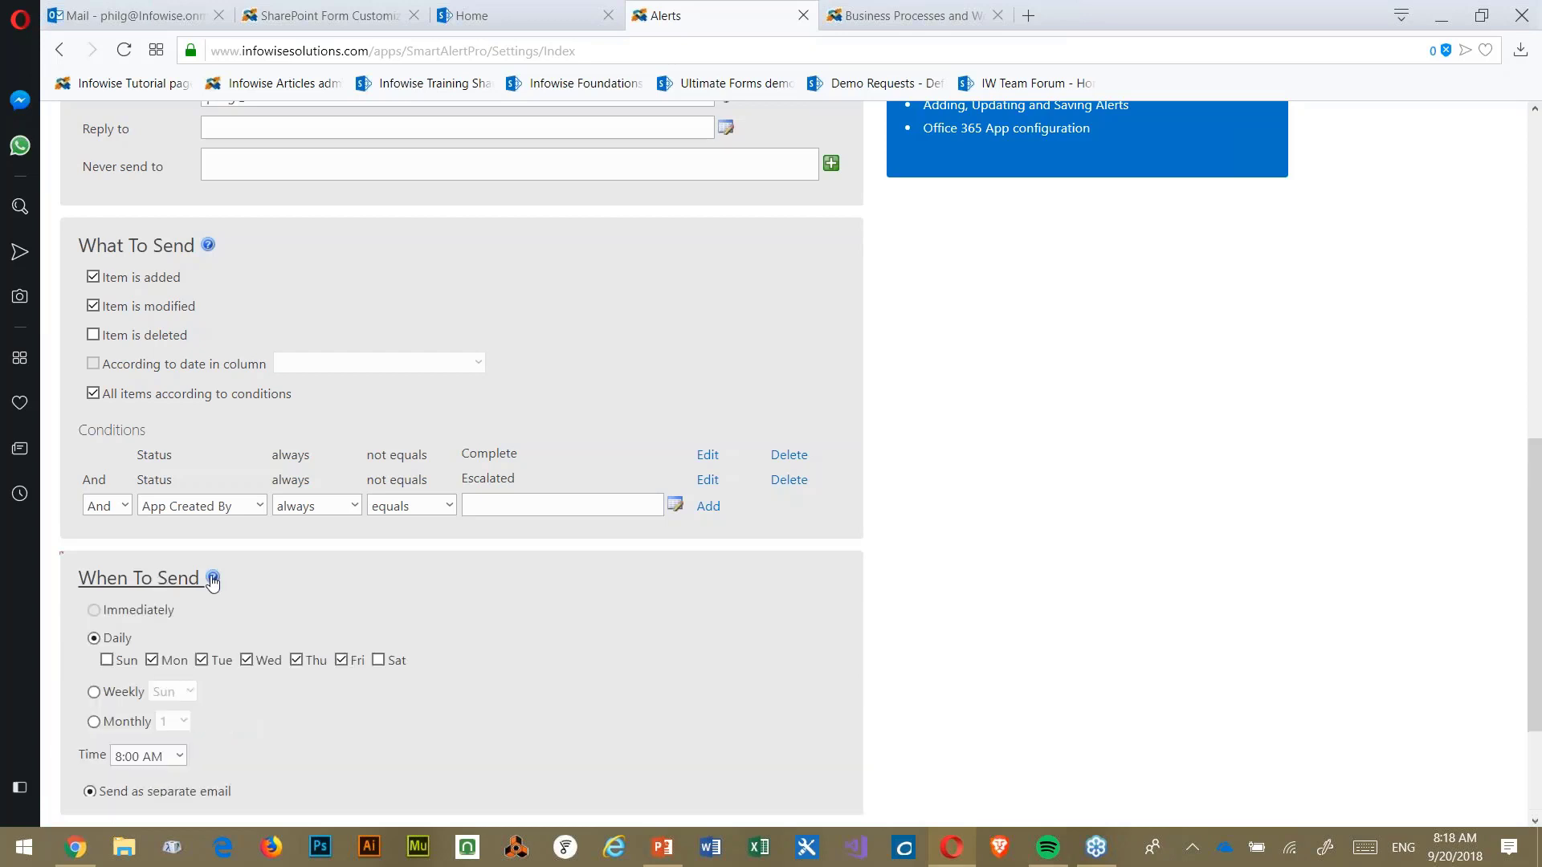
pyautogui.scroll(-3, 532, 602)
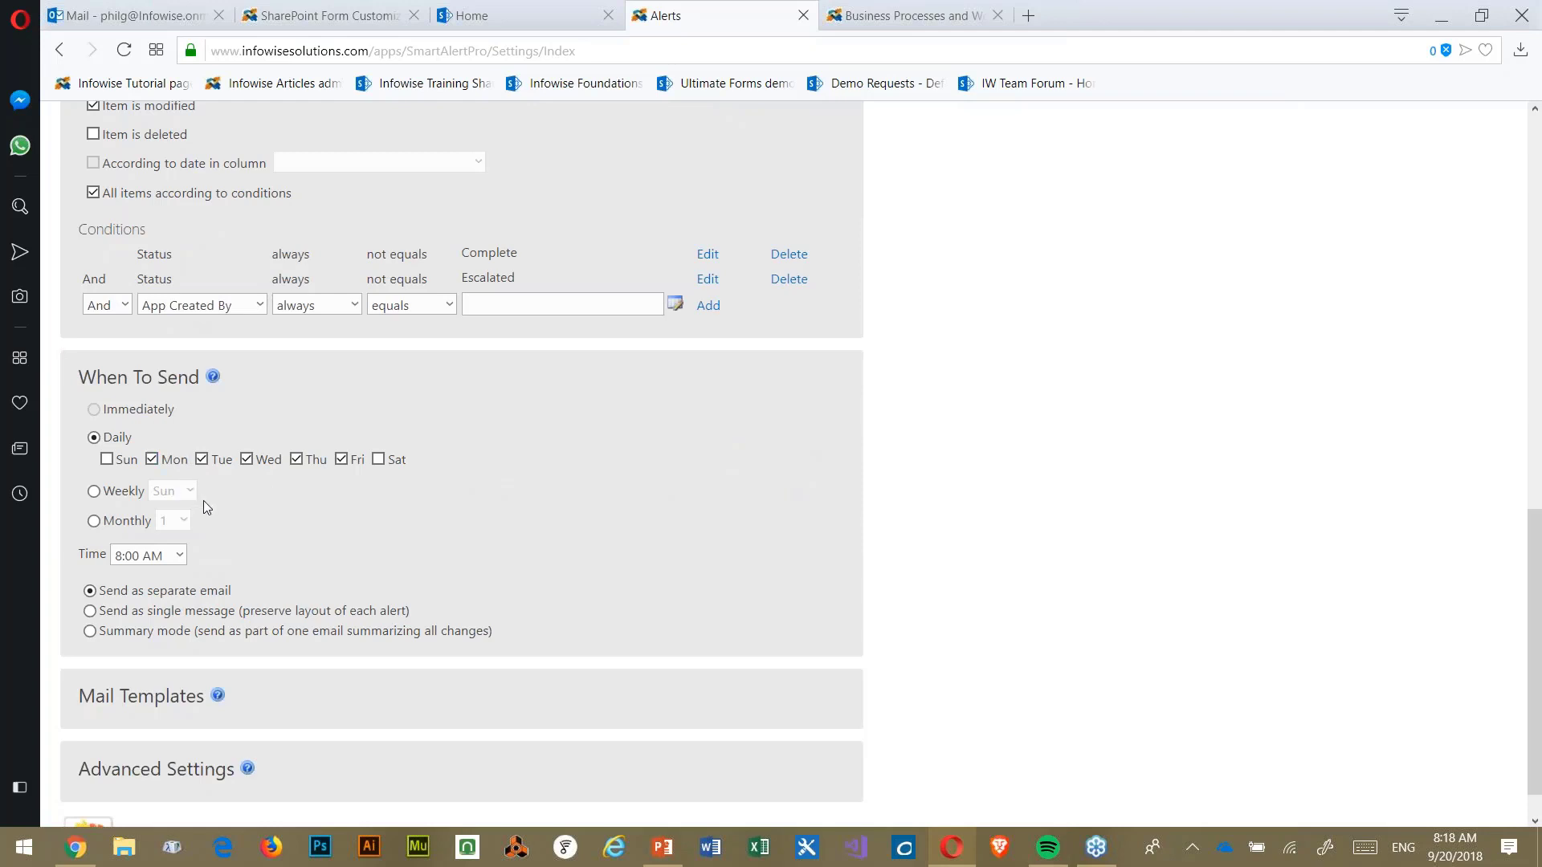
pyautogui.scroll(-1, 361, 518)
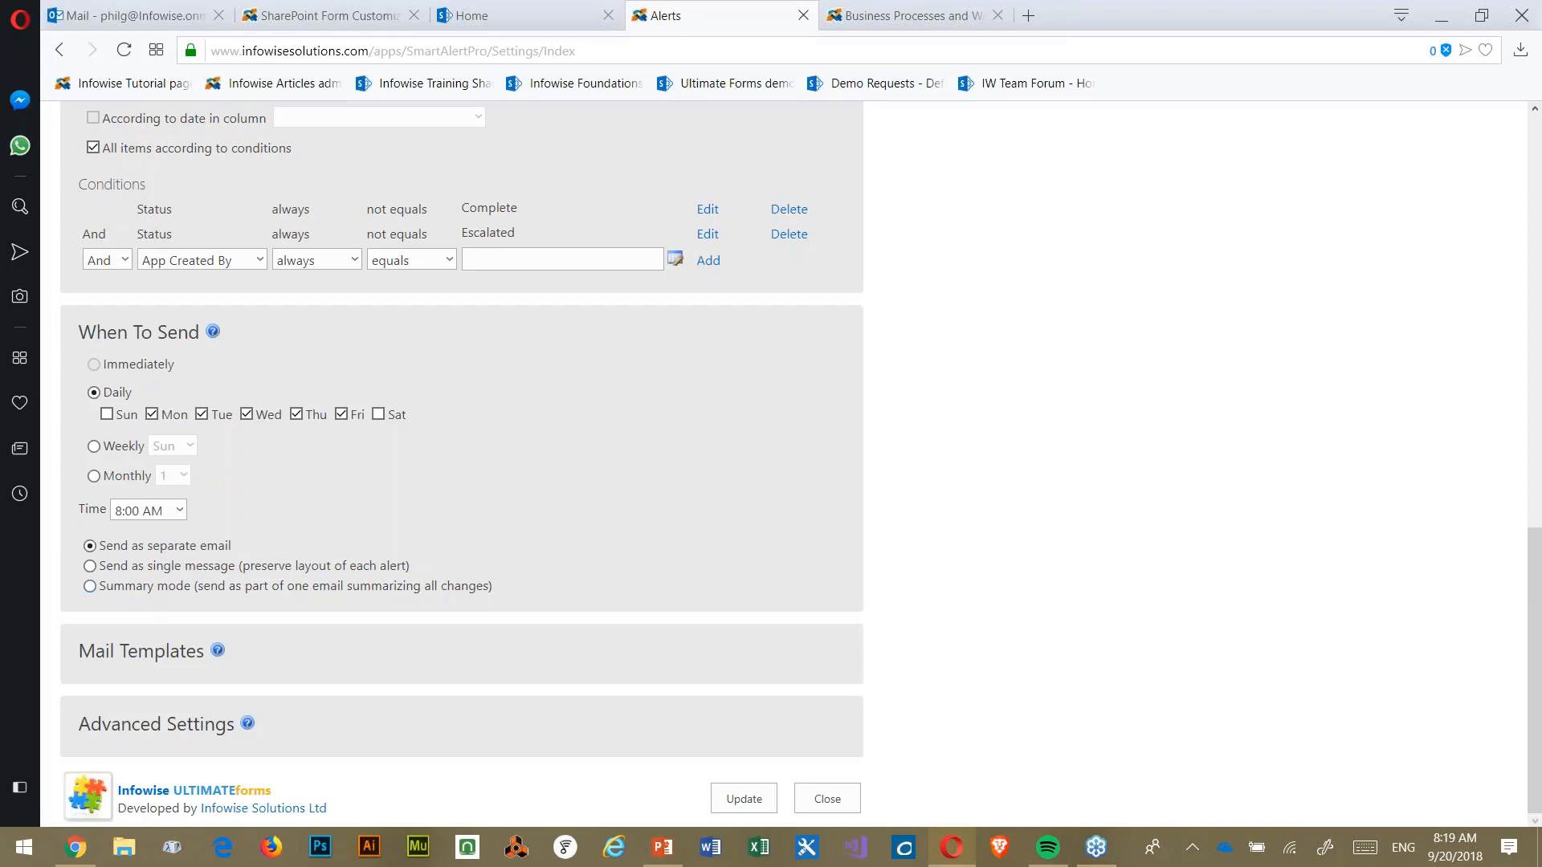
# - Expand the alert's Mail Templates section and load the New Assignment template in the mail template editor
pyautogui.click(173, 653)
pyautogui.scroll(-2, 620, 358)
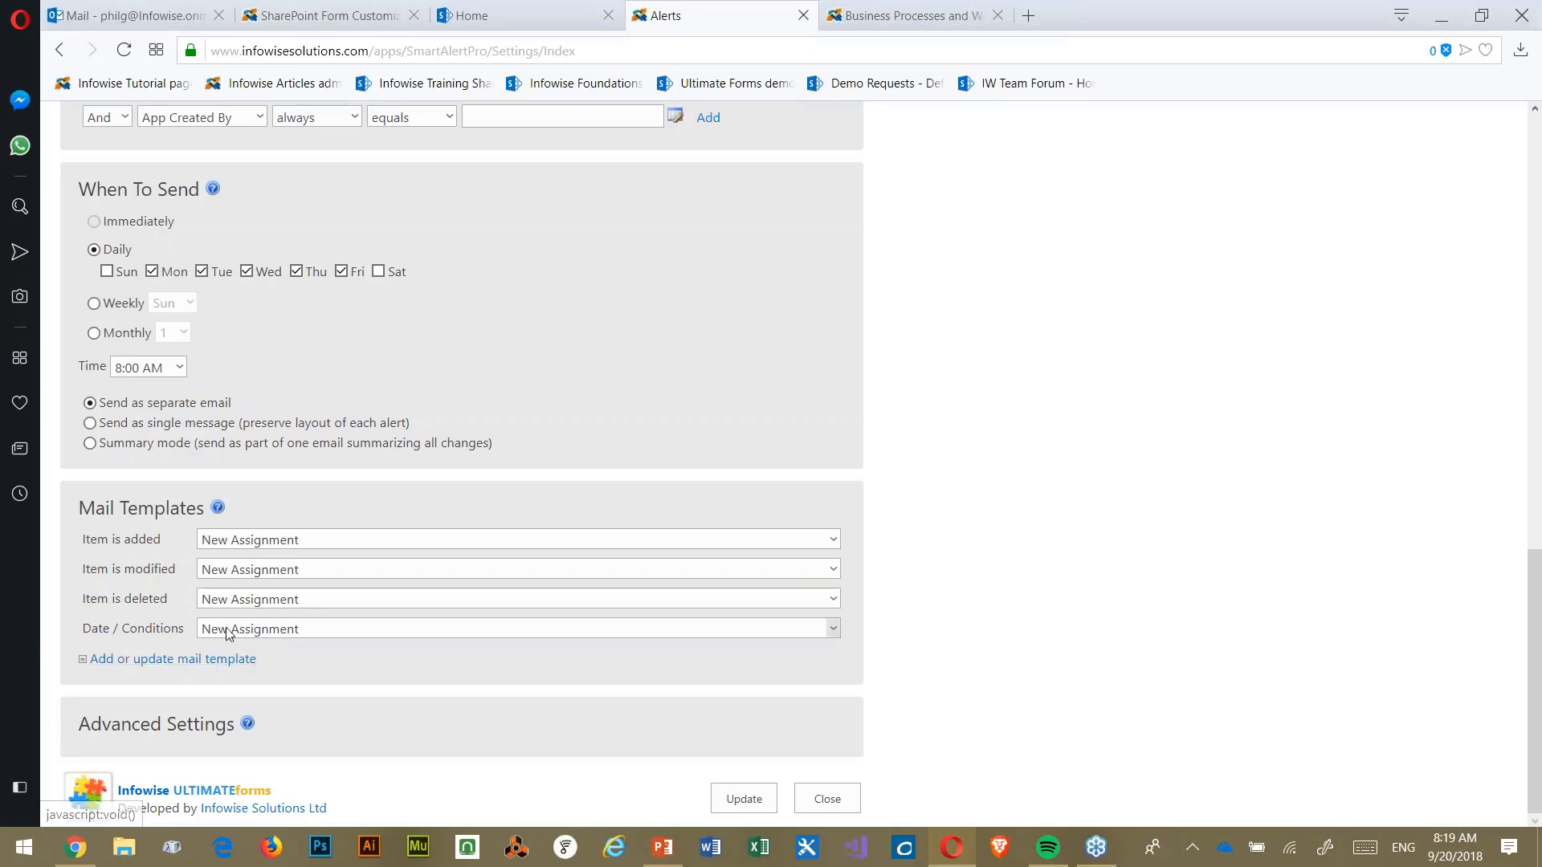
pyautogui.click(170, 659)
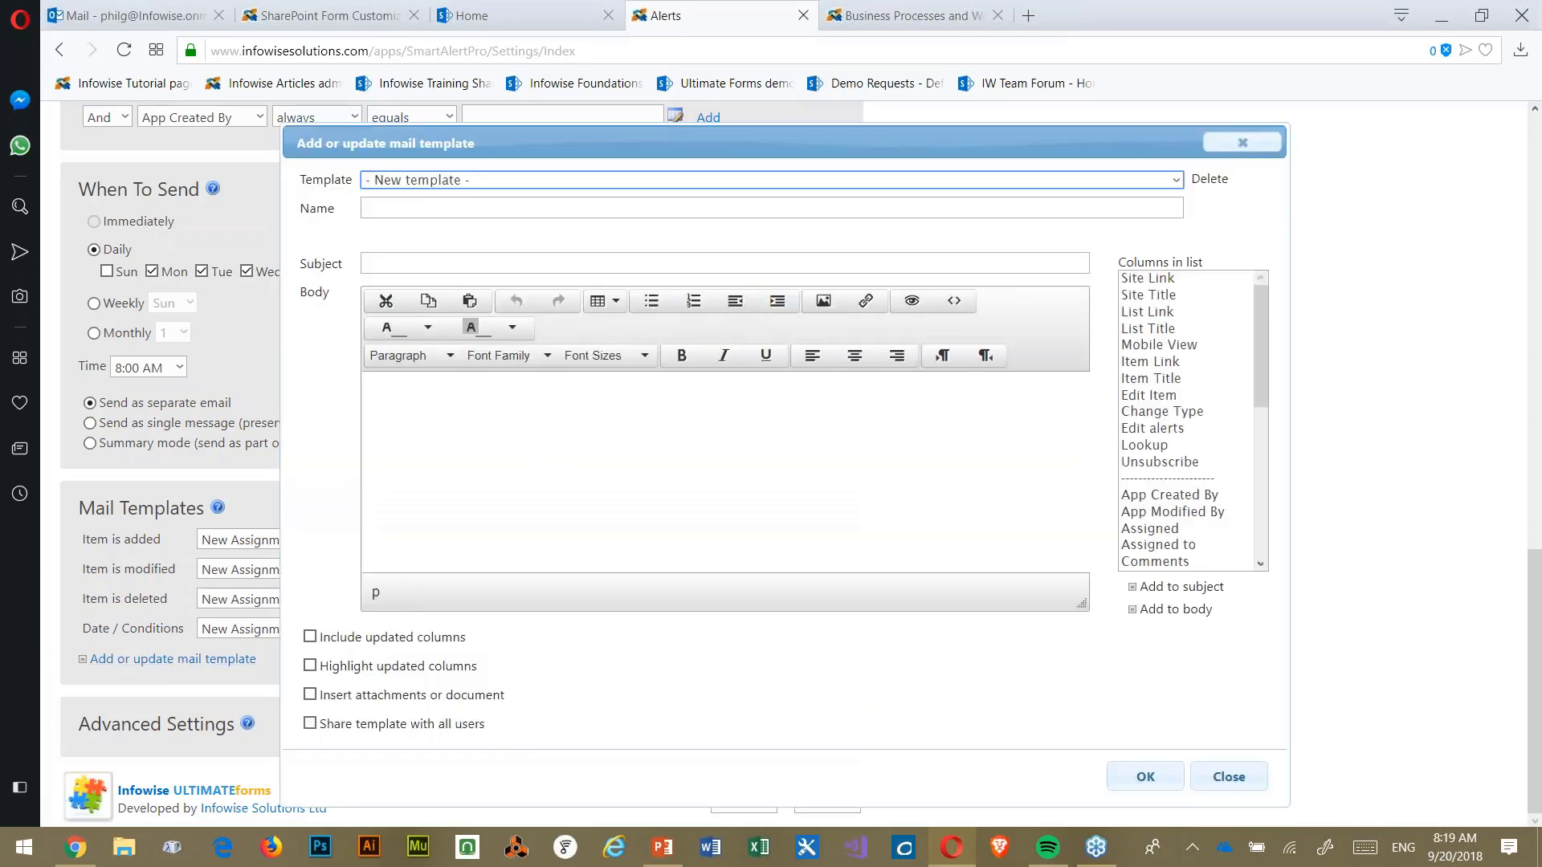
pyautogui.click(1177, 180)
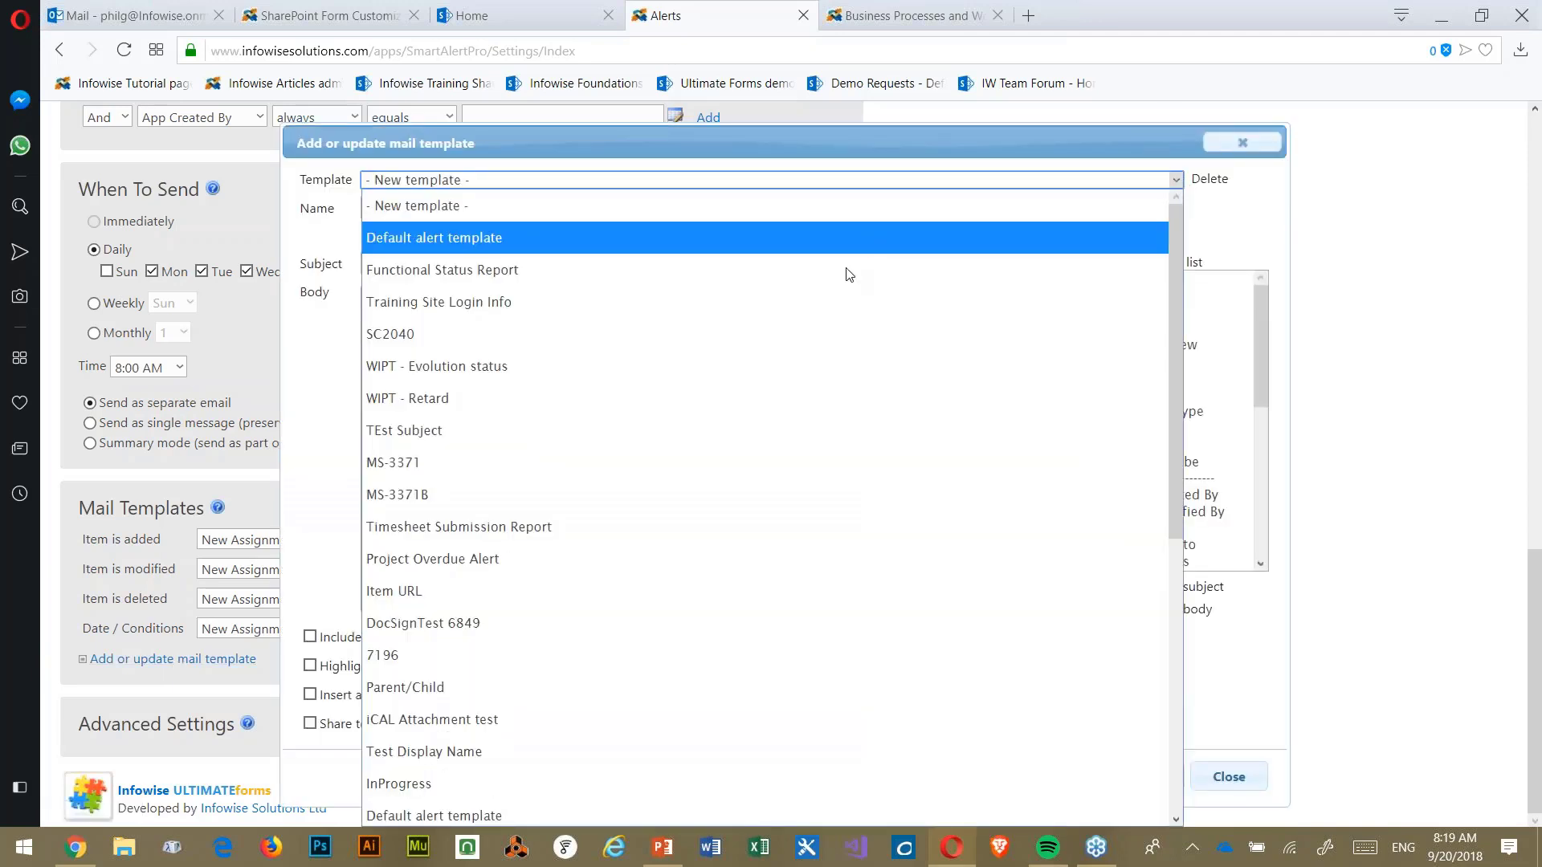
pyautogui.scroll(-5, 712, 502)
pyautogui.click(531, 682)
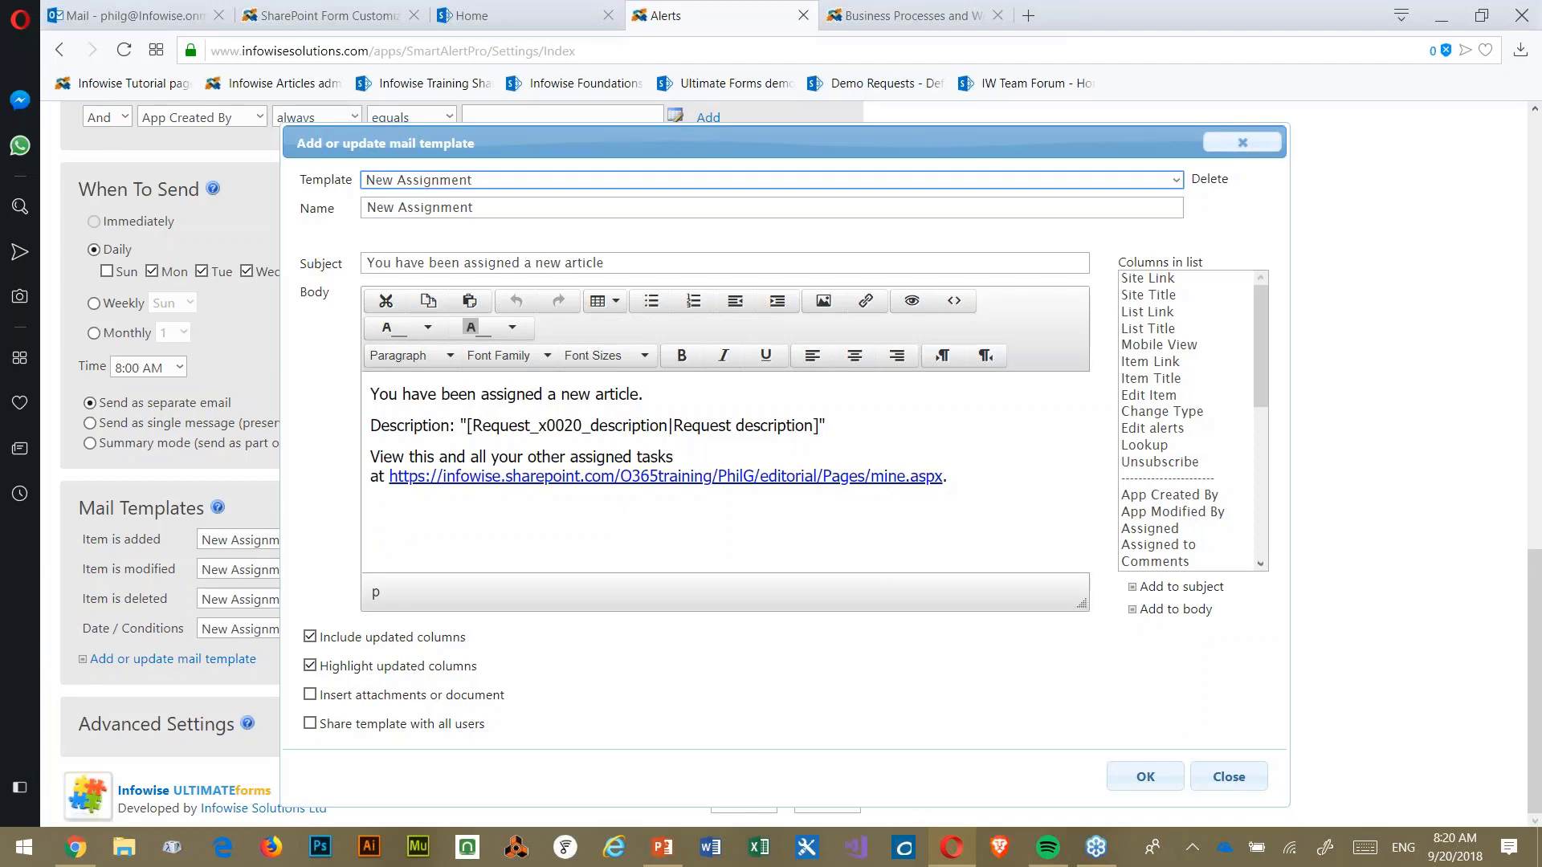
# - Compare the New Assignment template with the received email in Outlook and close the template editor without saving
pyautogui.click(134, 16)
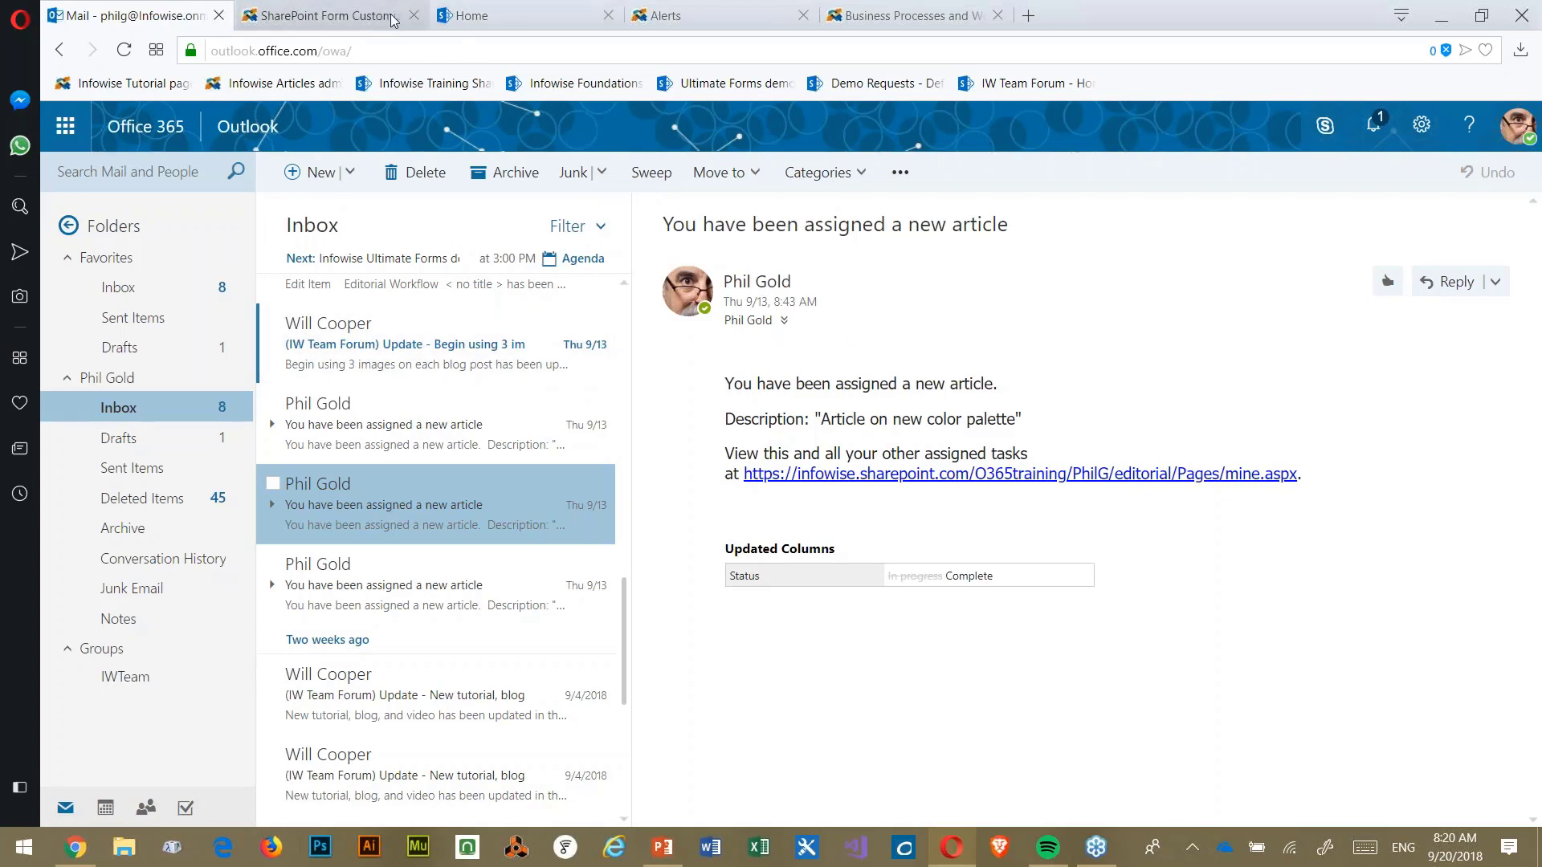
pyautogui.click(551, 17)
pyautogui.click(707, 16)
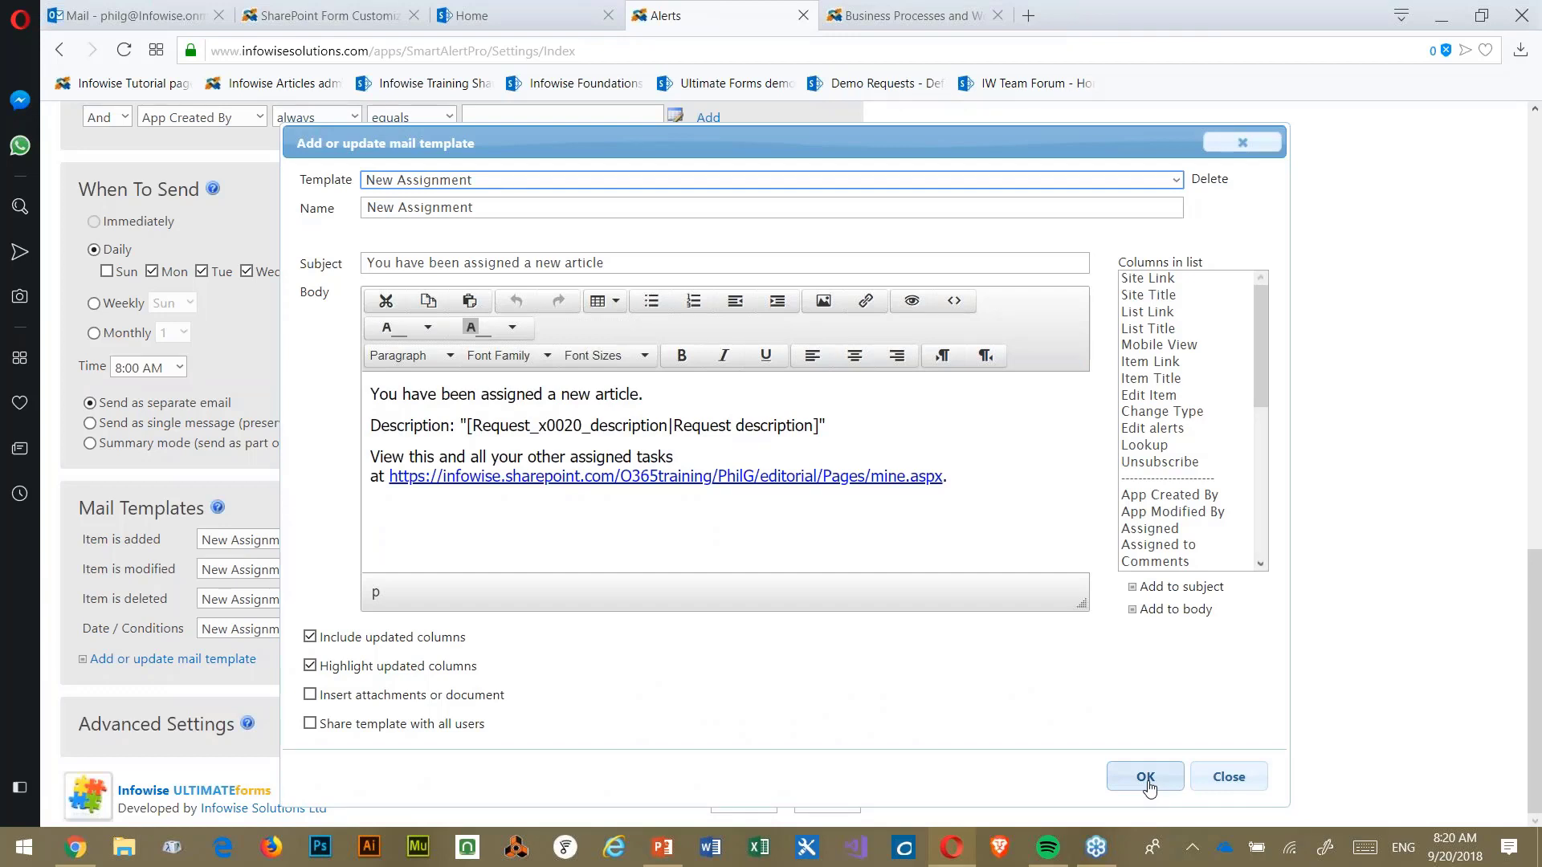
pyautogui.click(1224, 777)
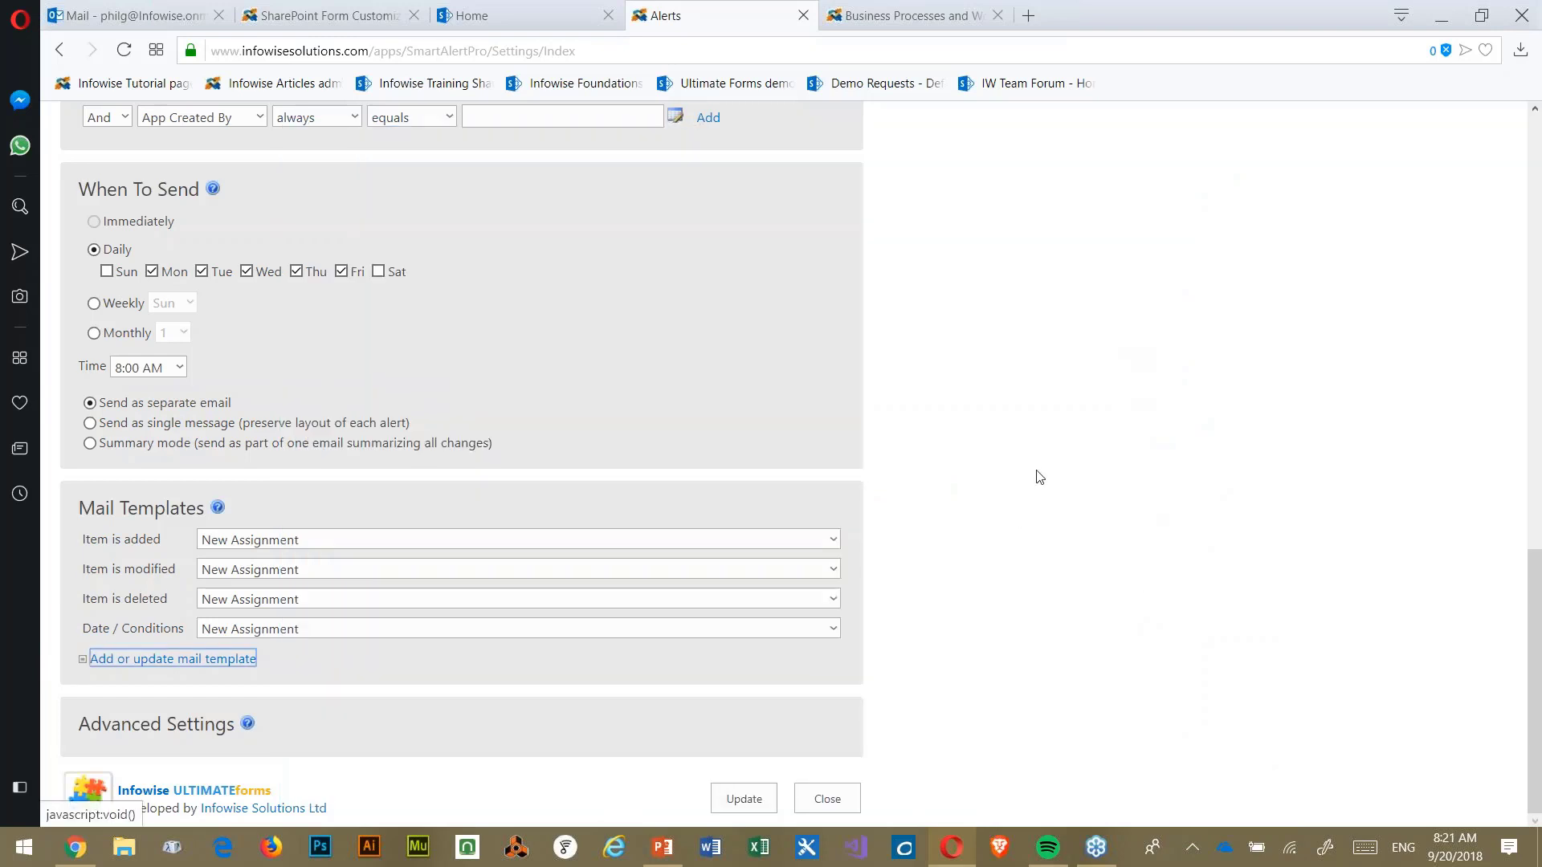
pyautogui.scroll(15, 1040, 477)
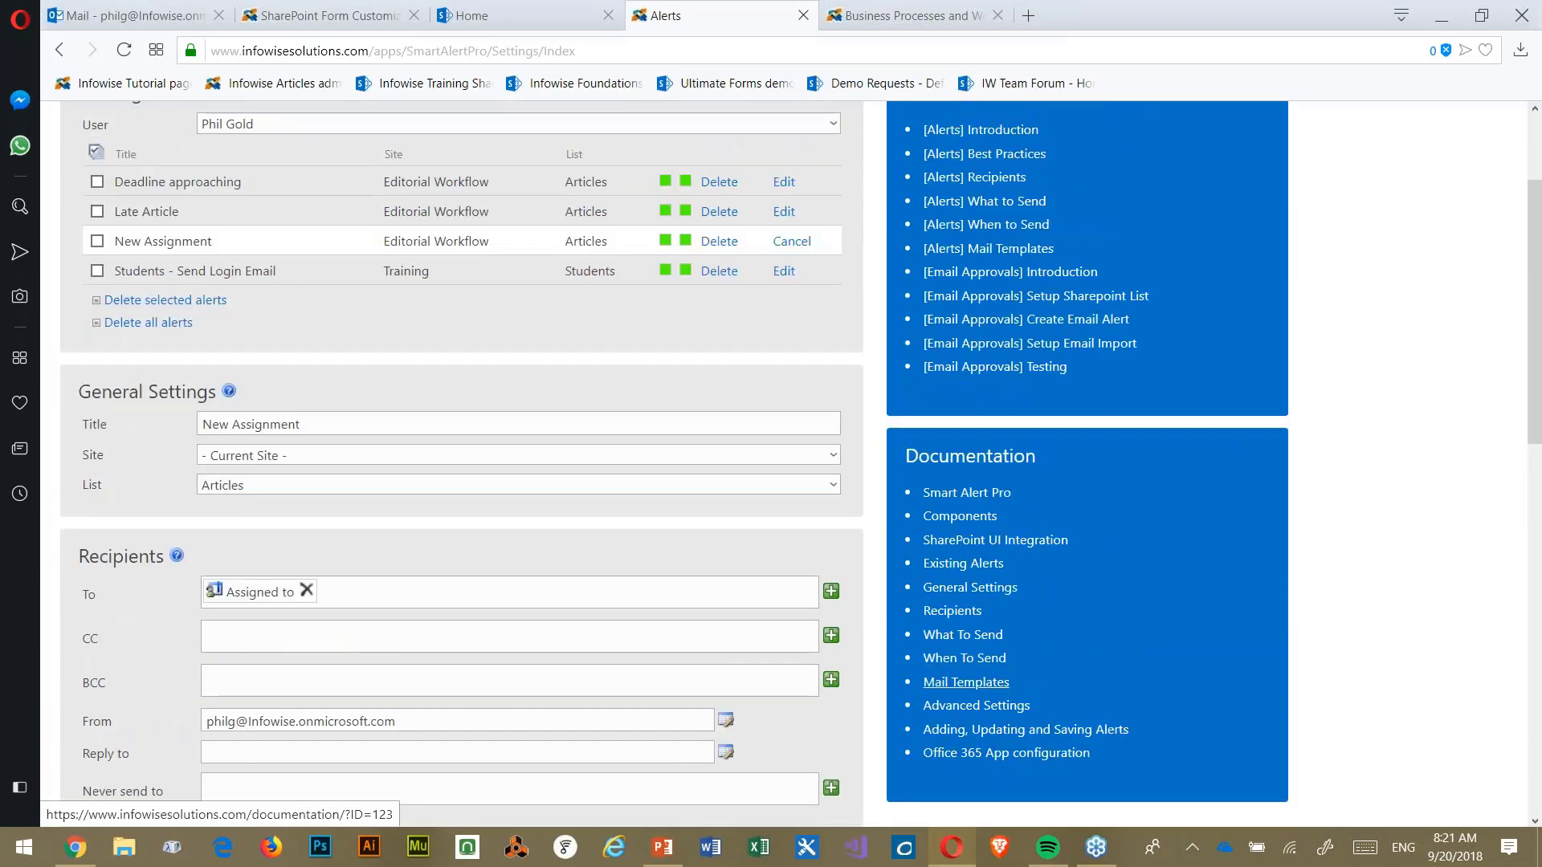
# - Review the New Assignment alert's settings from recipients to mail templates and close the alerts page without updating
pyautogui.scroll(1, 966, 682)
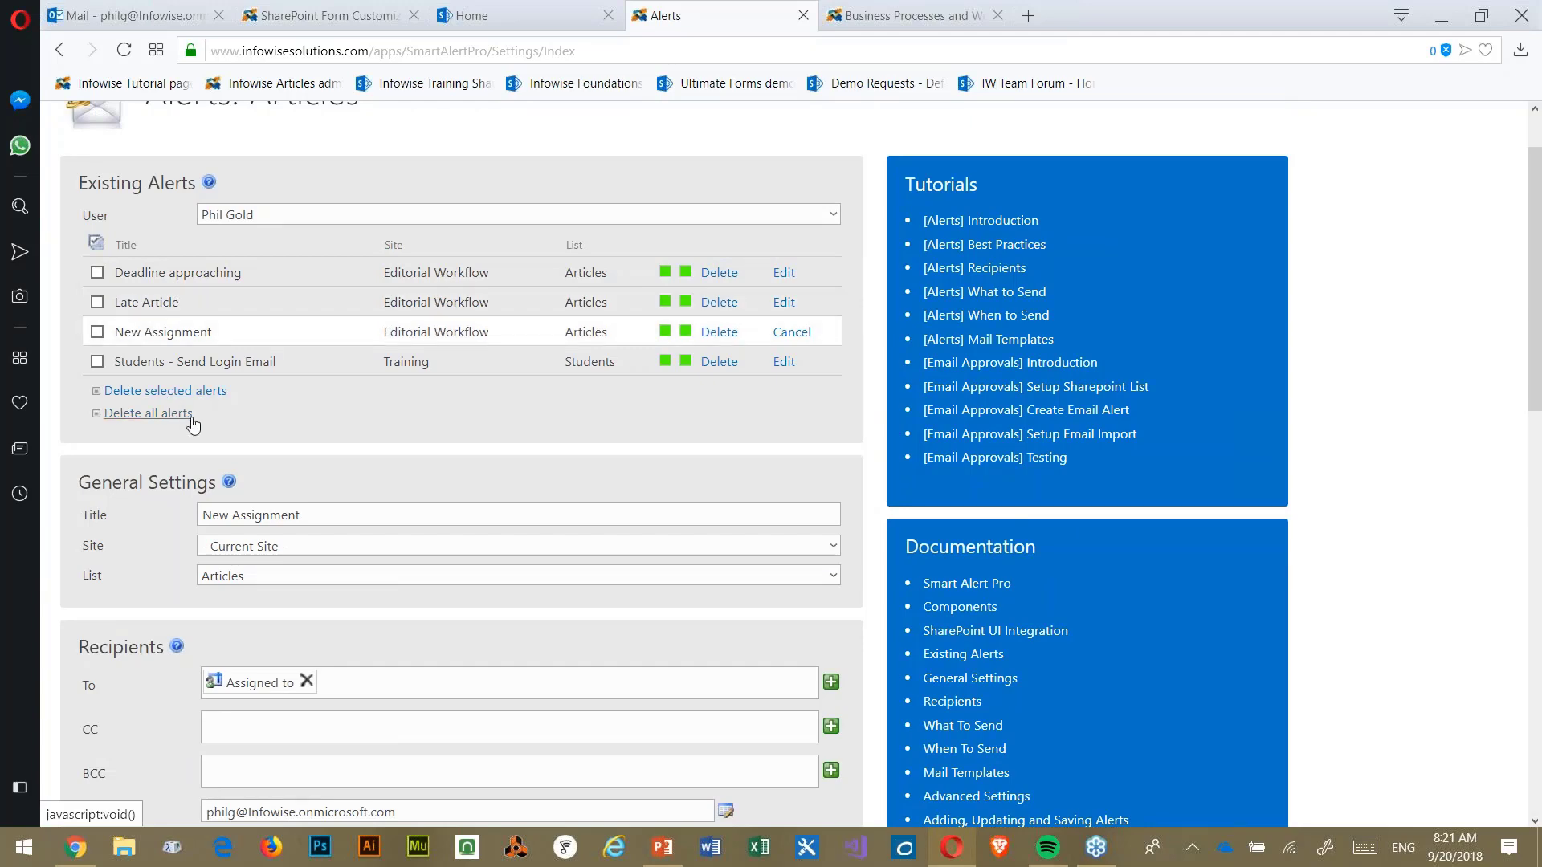
pyautogui.scroll(-3, 396, 438)
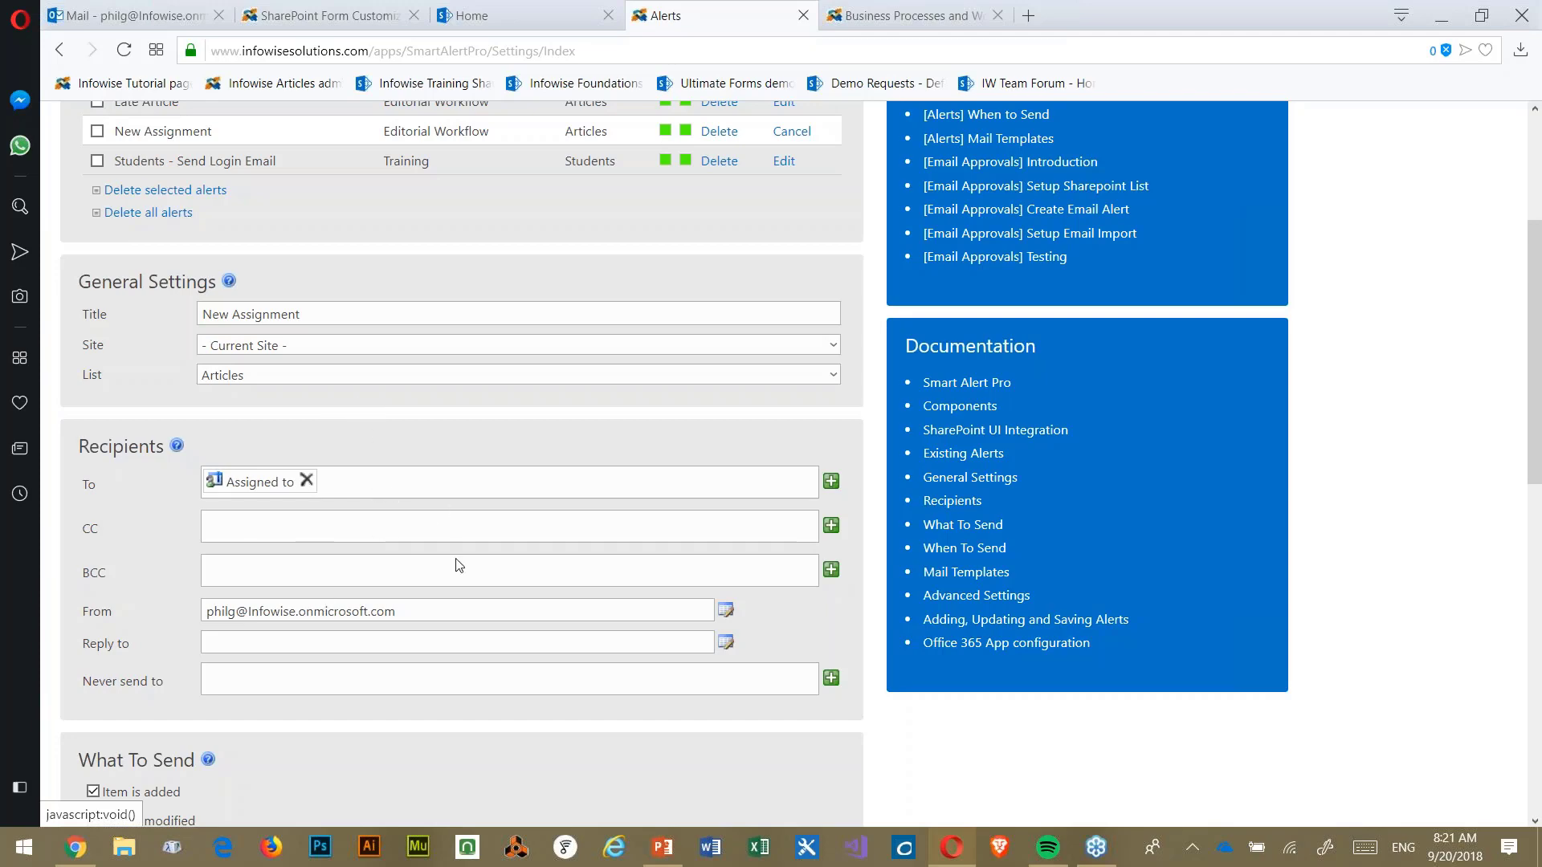
pyautogui.scroll(3, 526, 492)
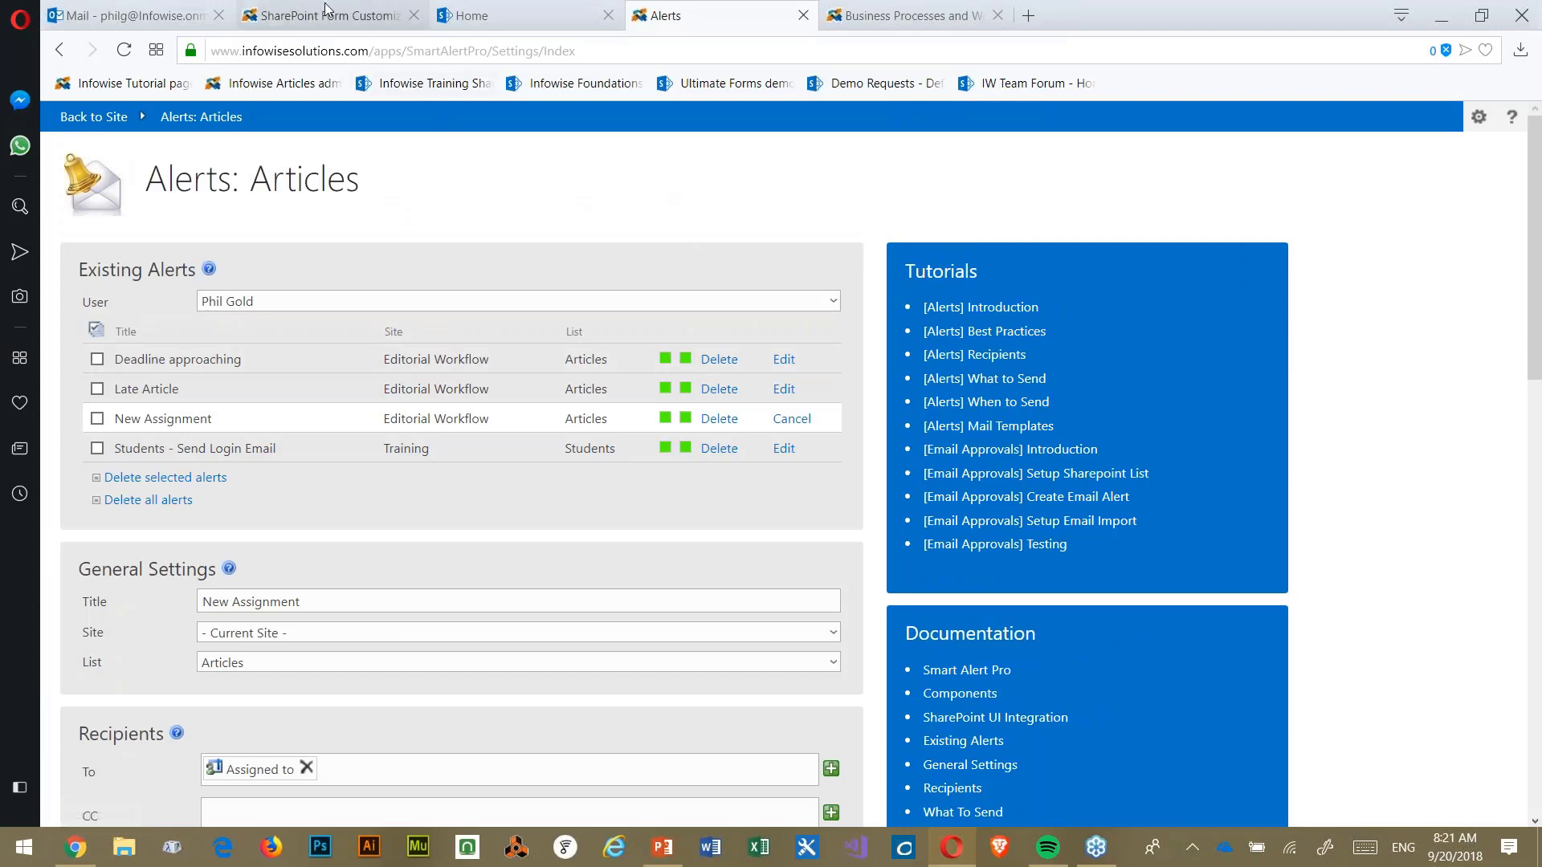
pyautogui.scroll(-15, 872, 671)
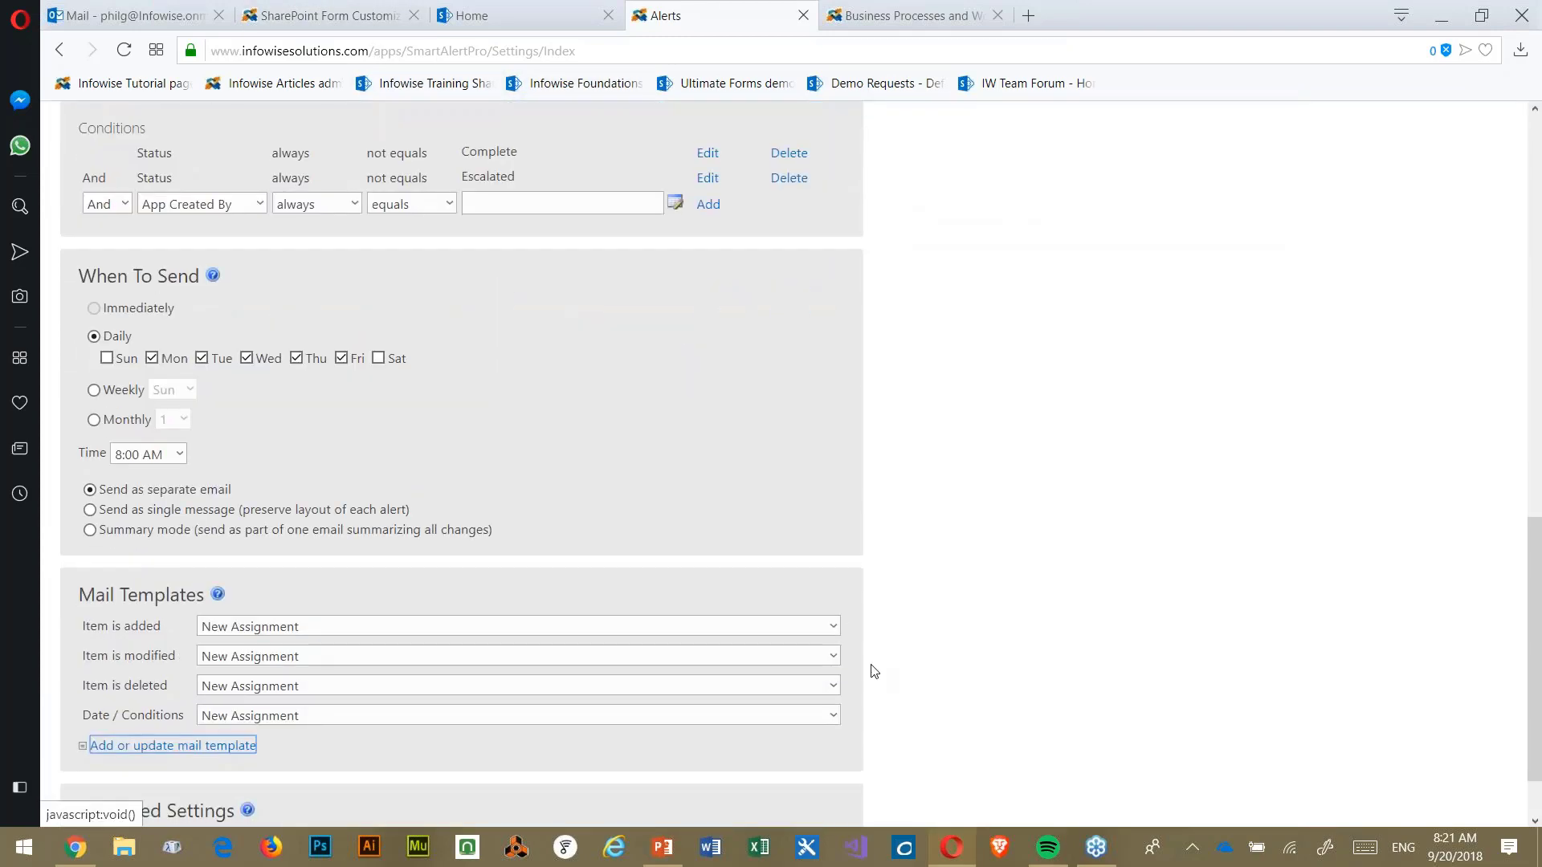
pyautogui.click(827, 799)
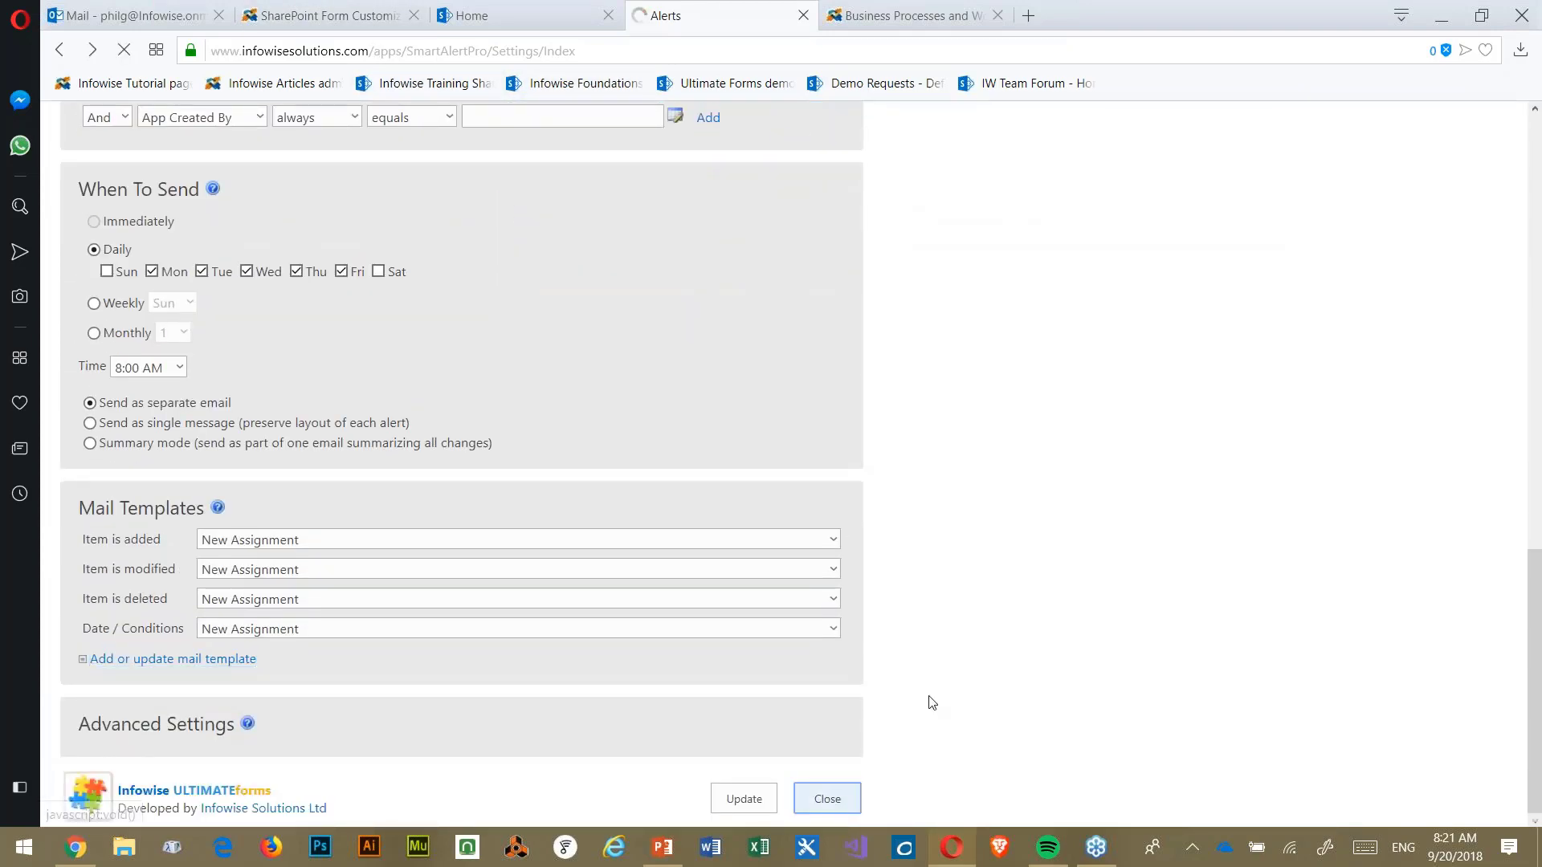
# - Return to the Editorial Workflow site and open the My Assignments page to view its Total articles chart
pyautogui.scroll(-5, 420, 498)
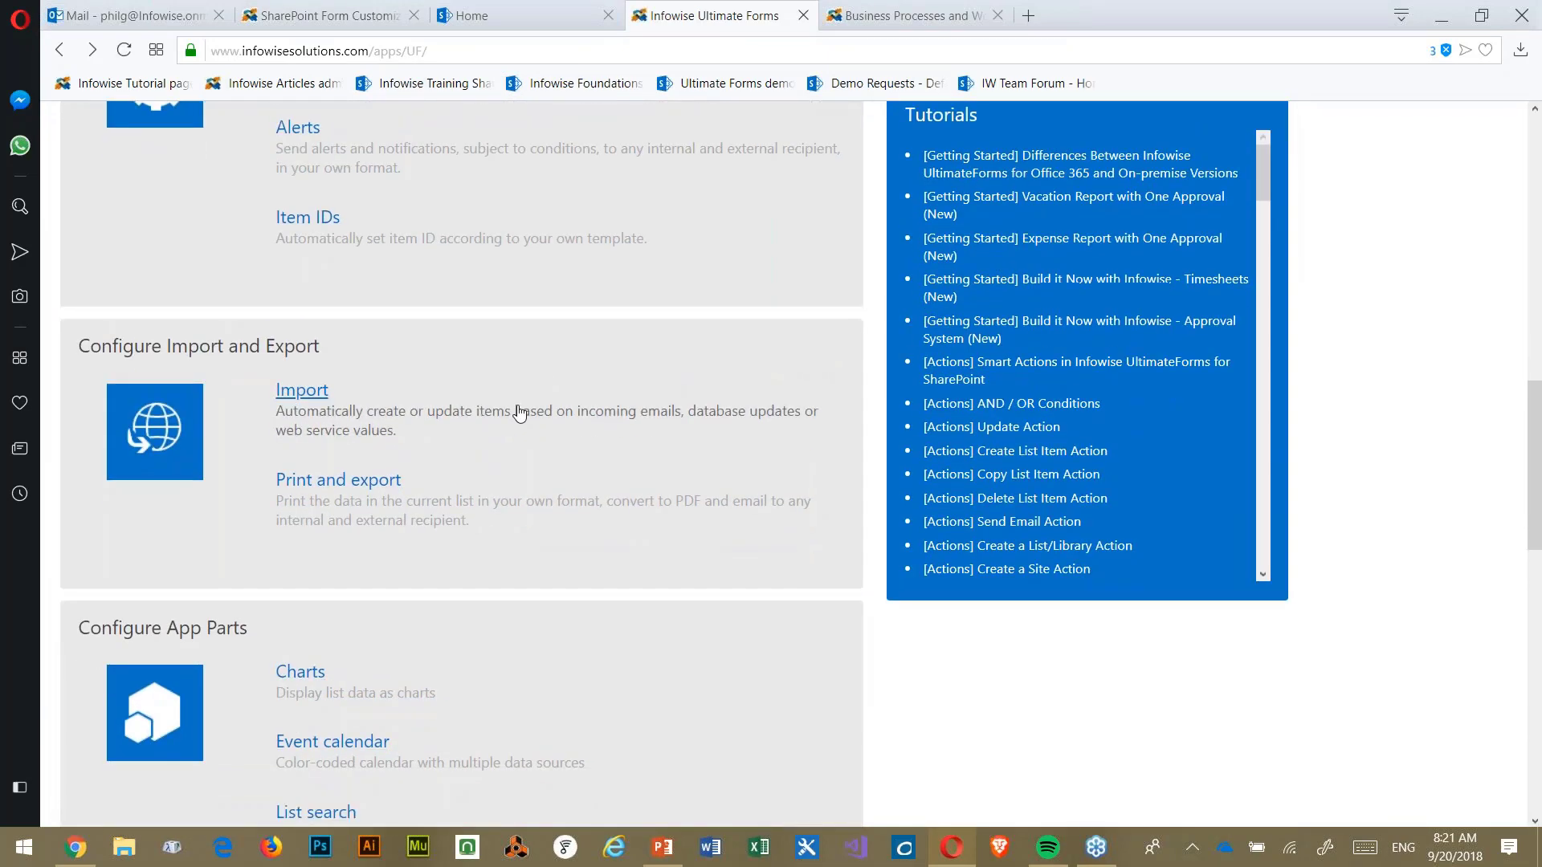
pyautogui.click(519, 17)
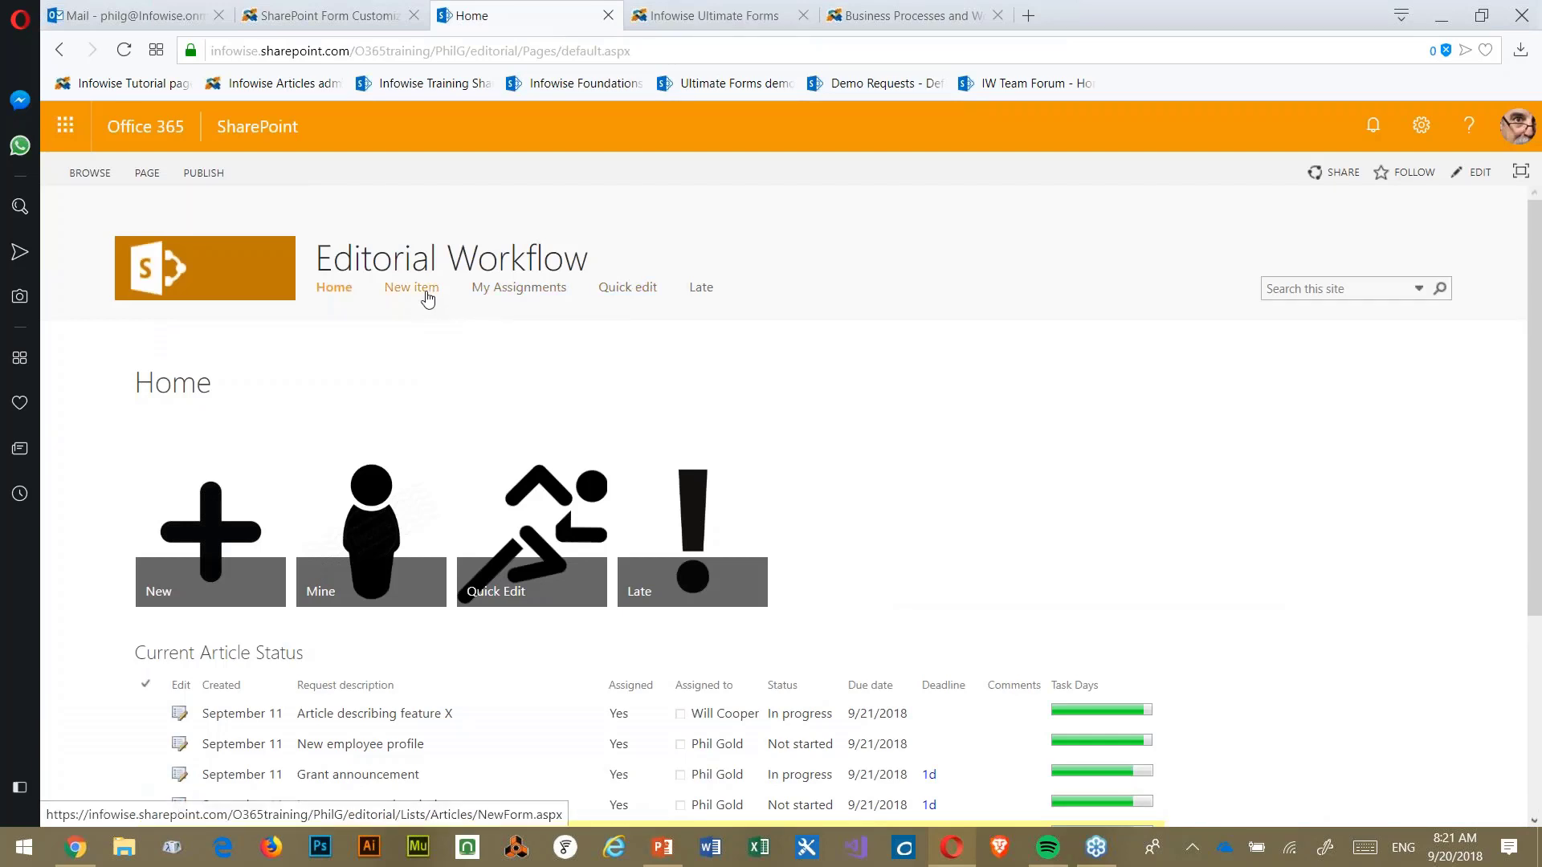
pyautogui.click(523, 298)
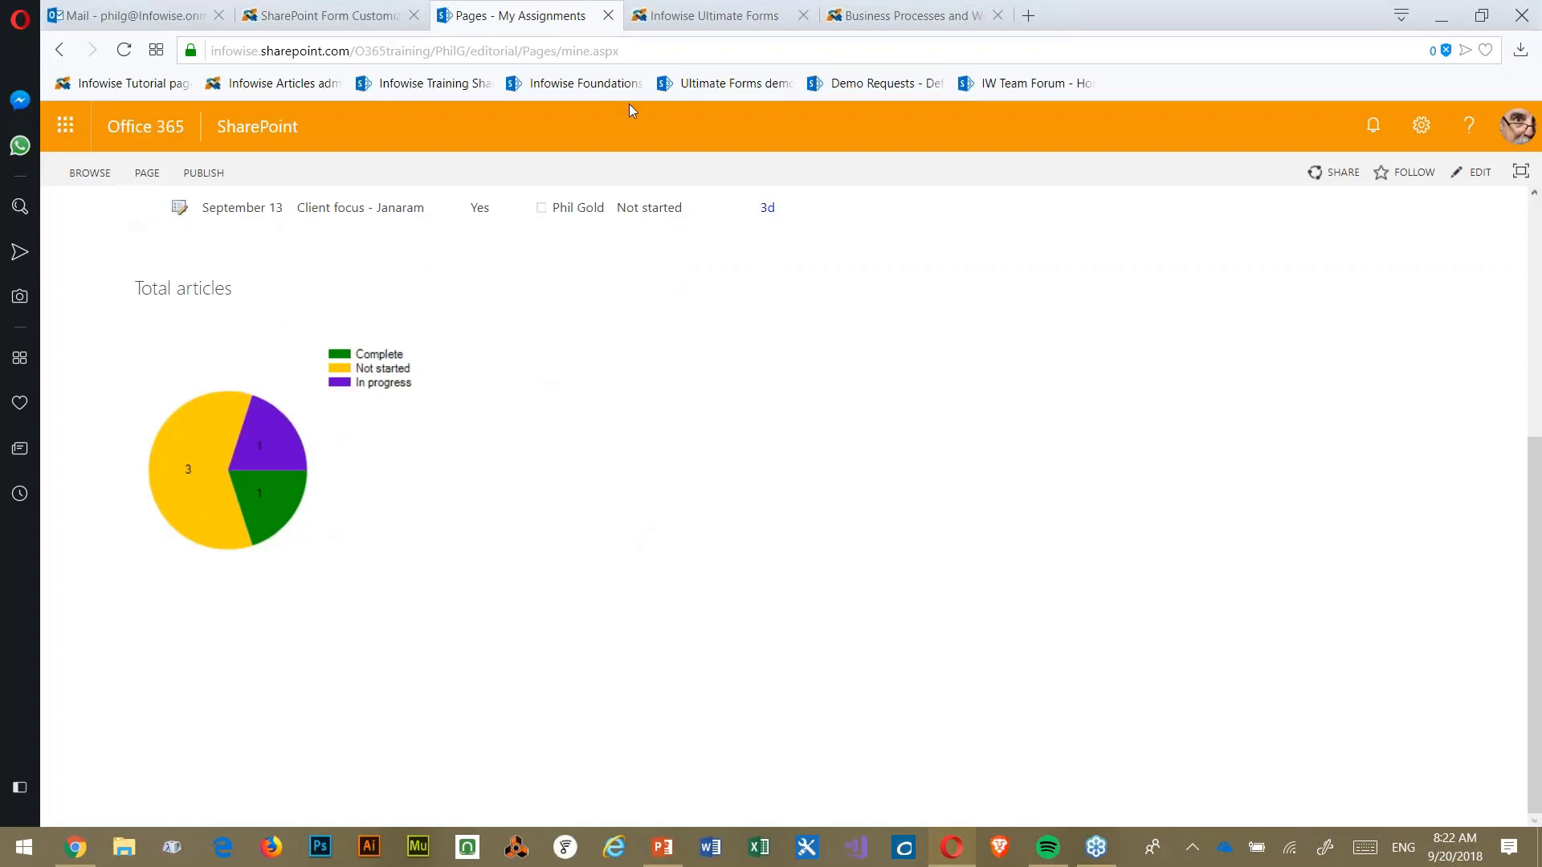
# - Open the Articles list's Charts settings in Ultimate Forms and load Chart 1 for editing to review its data settings
pyautogui.click(711, 17)
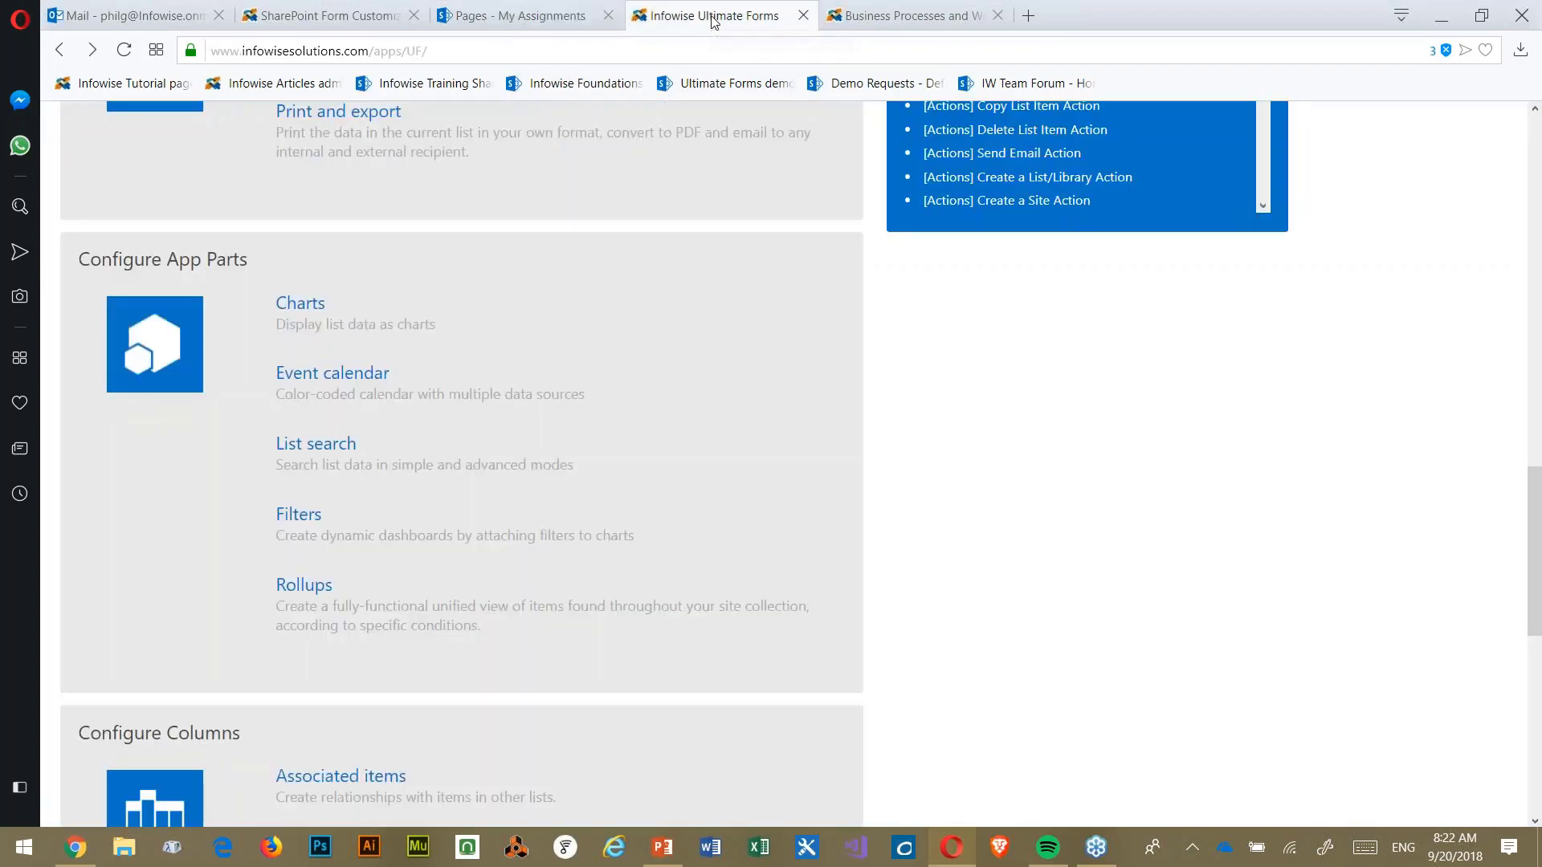
pyautogui.scroll(-3, 583, 373)
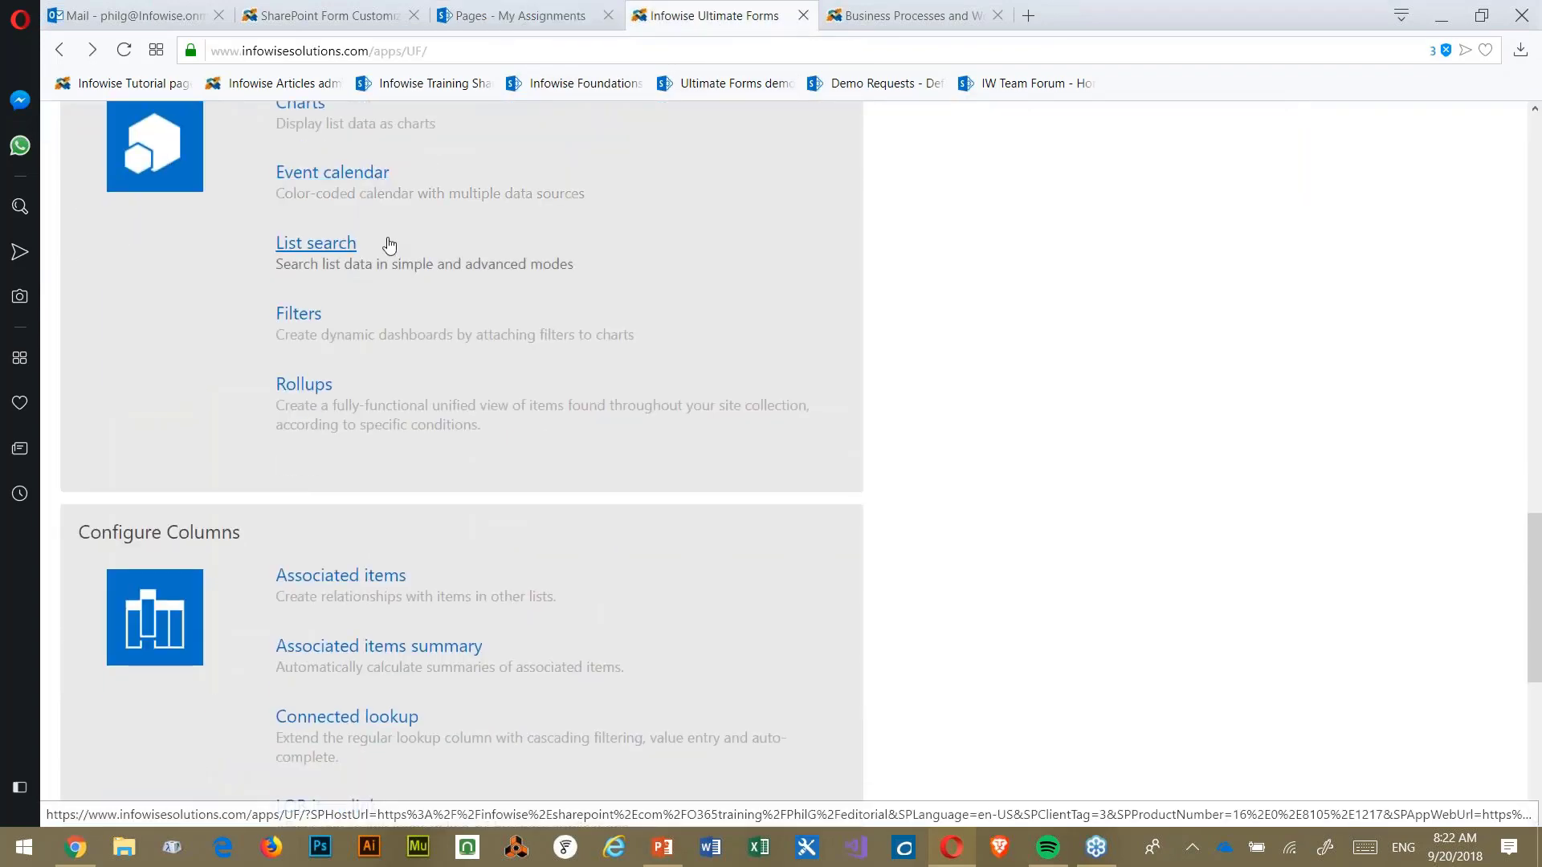
pyautogui.scroll(3, 302, 241)
pyautogui.click(299, 303)
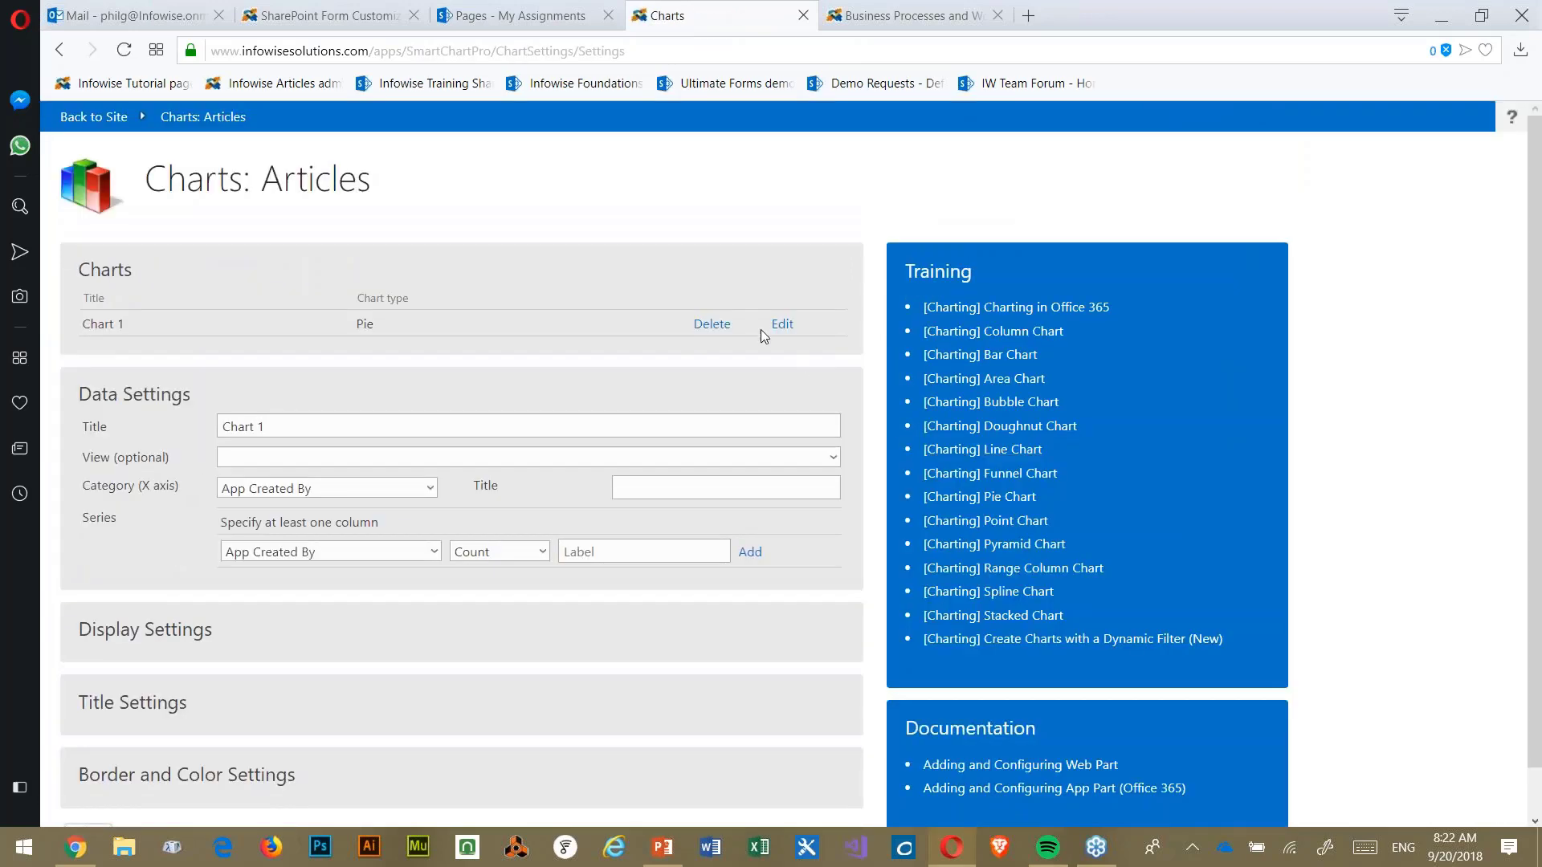
pyautogui.click(782, 325)
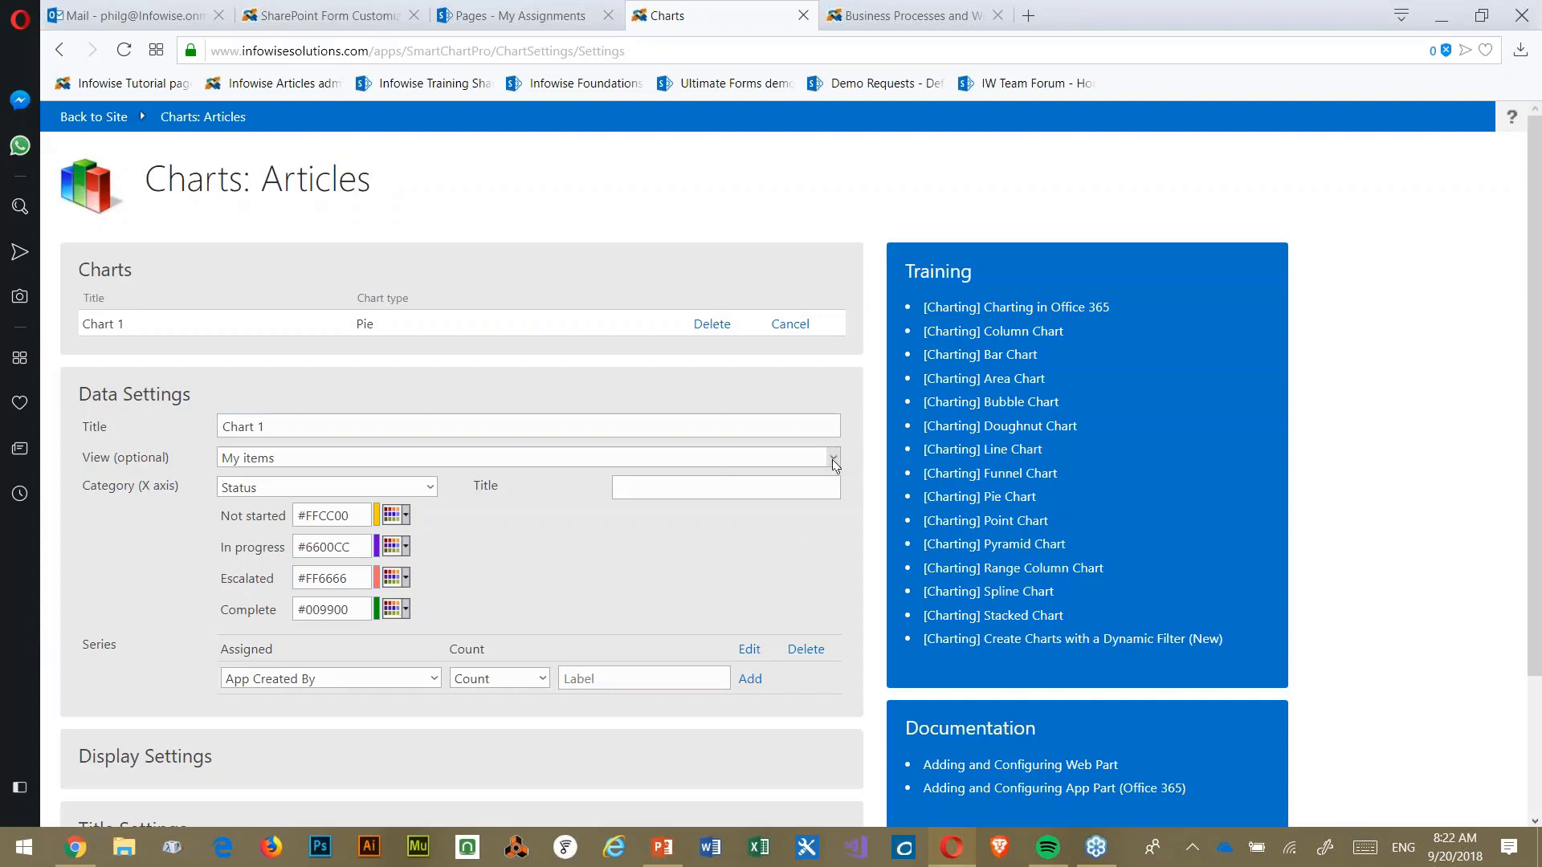
pyautogui.scroll(-3, 471, 509)
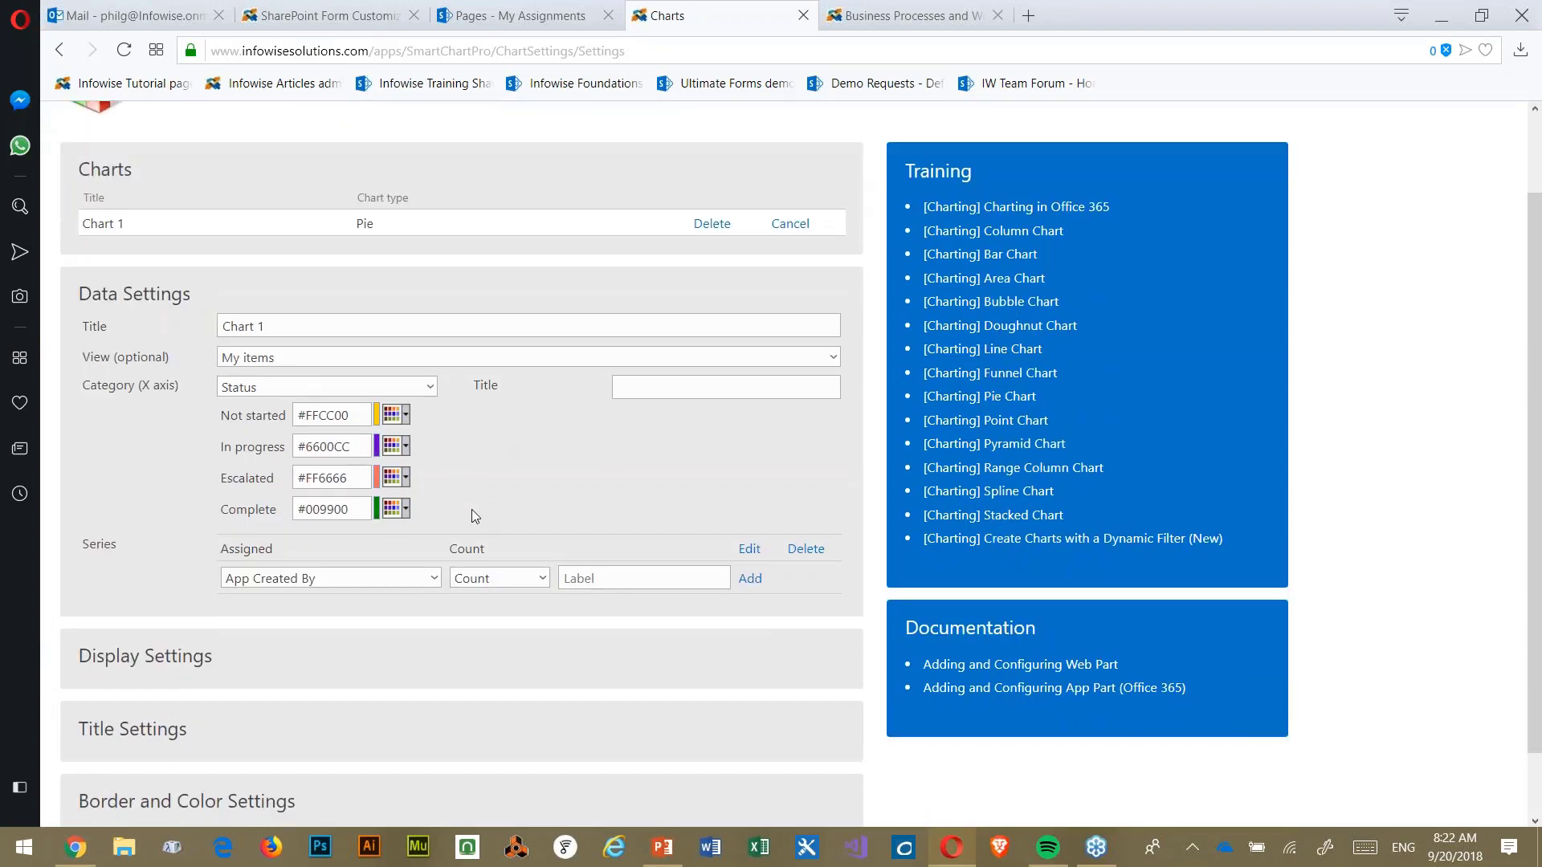
# - Expand Chart 1's Display Settings and examine the available chart types and display options, keeping Pie
pyautogui.click(160, 588)
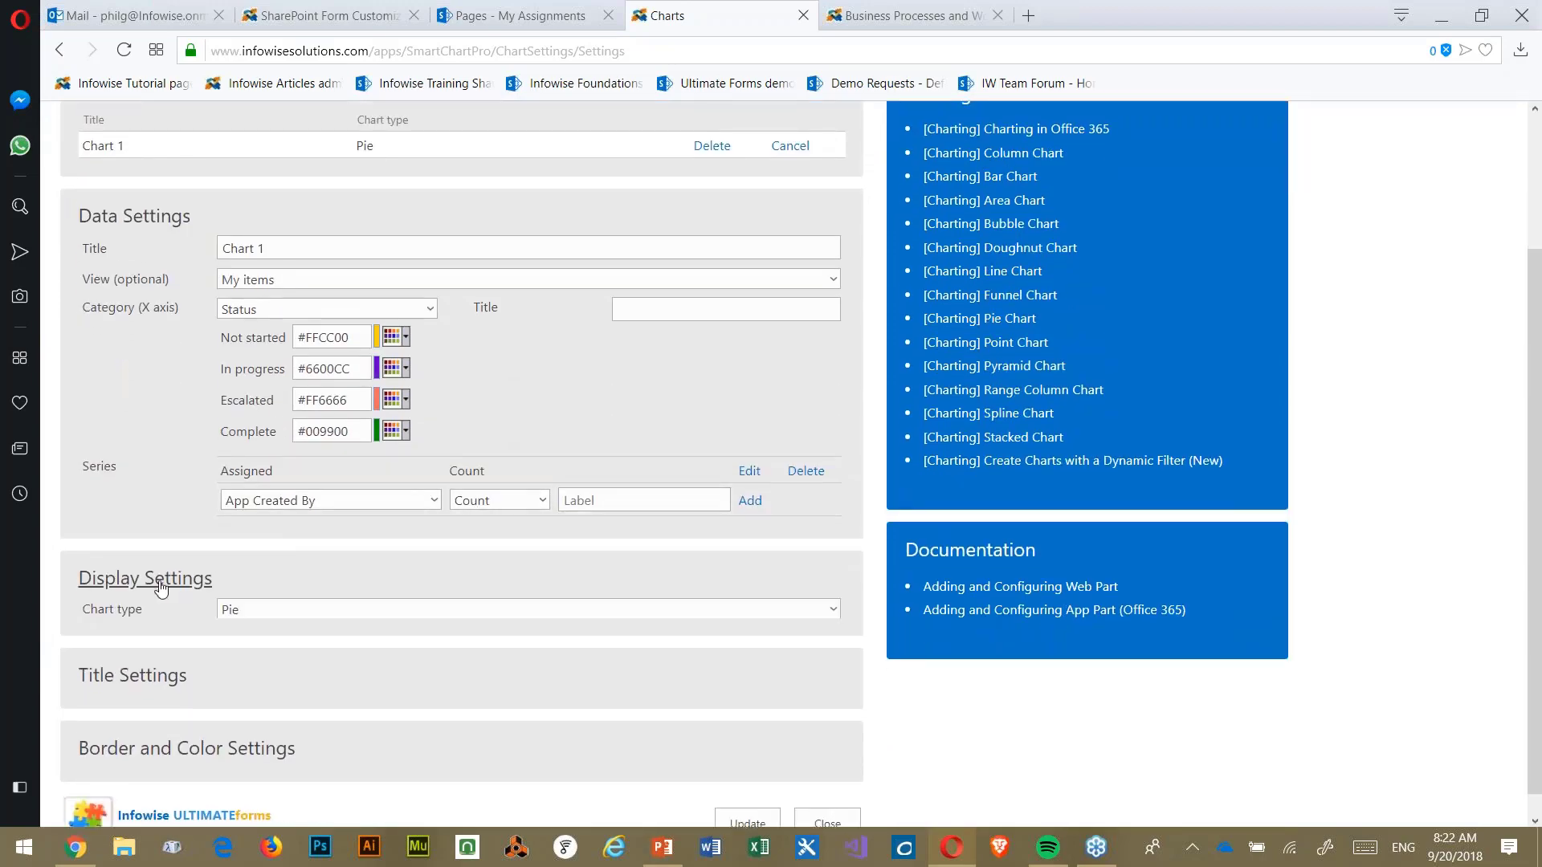
pyautogui.click(832, 610)
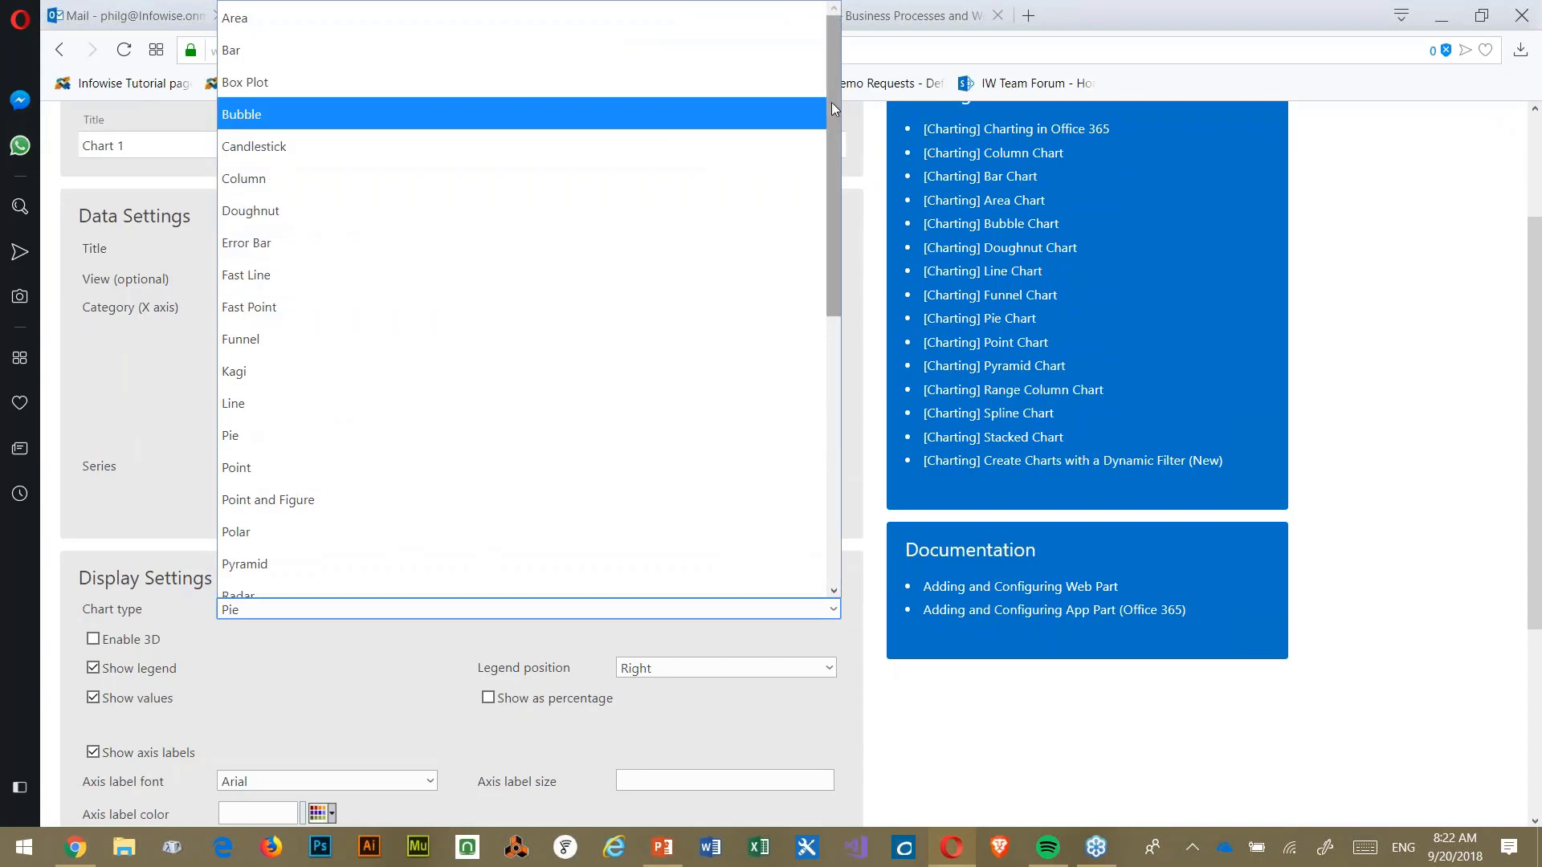
pyautogui.moveTo(831, 103)
pyautogui.mouseDown()
pyautogui.moveTo(815, 206)
pyautogui.moveTo(825, 391)
pyautogui.moveTo(816, 101)
pyautogui.mouseUp()
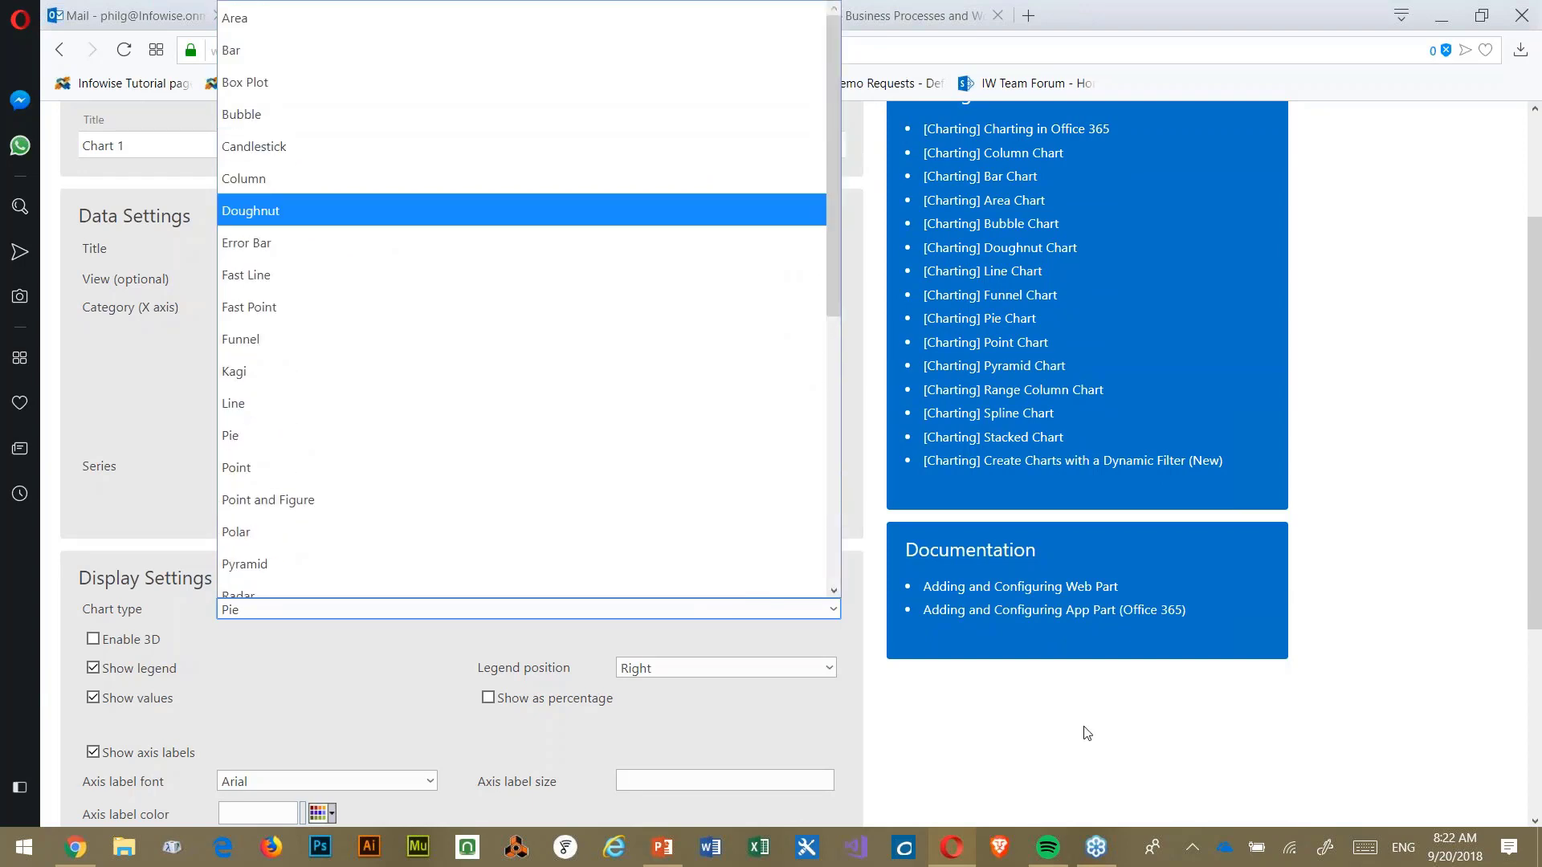
pyautogui.click(1085, 730)
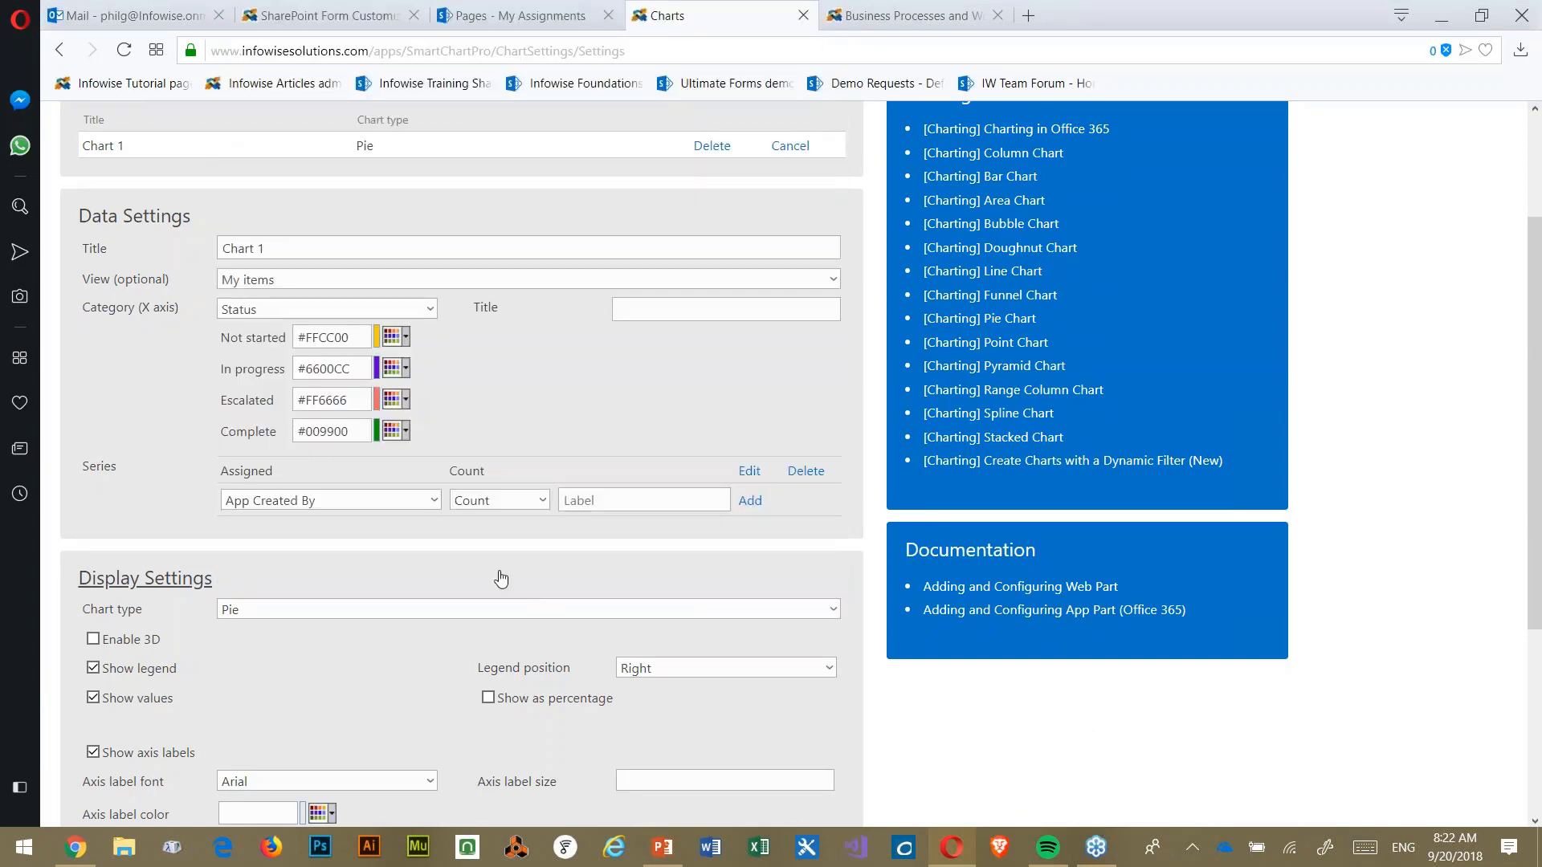
pyautogui.scroll(-4, 437, 578)
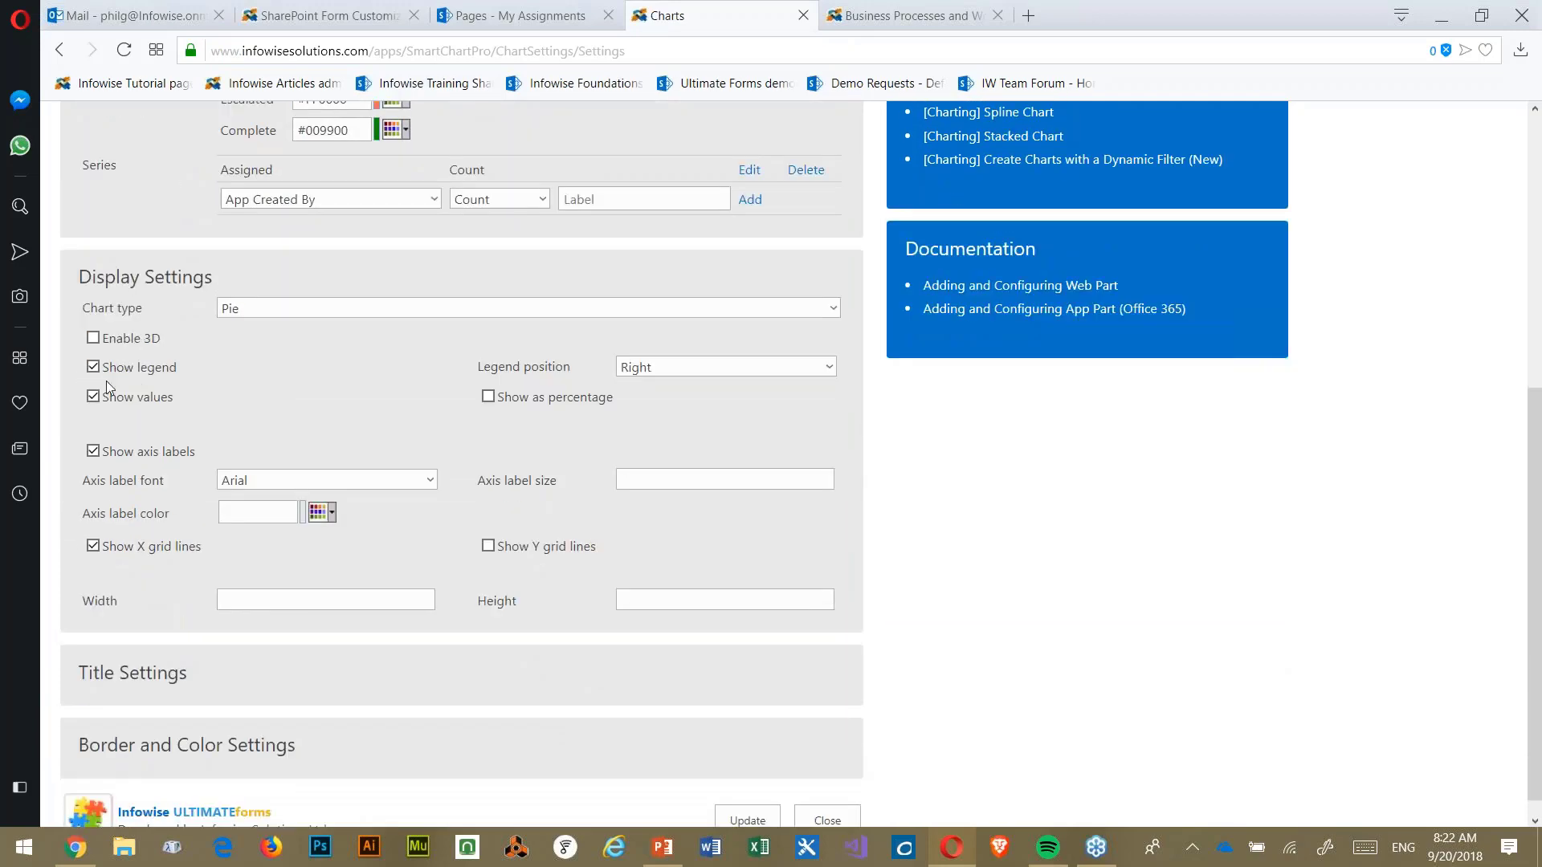
# - Expand Chart 1's Title Settings and Border and Color Settings and review their options
pyautogui.click(145, 674)
pyautogui.scroll(-2, 241, 611)
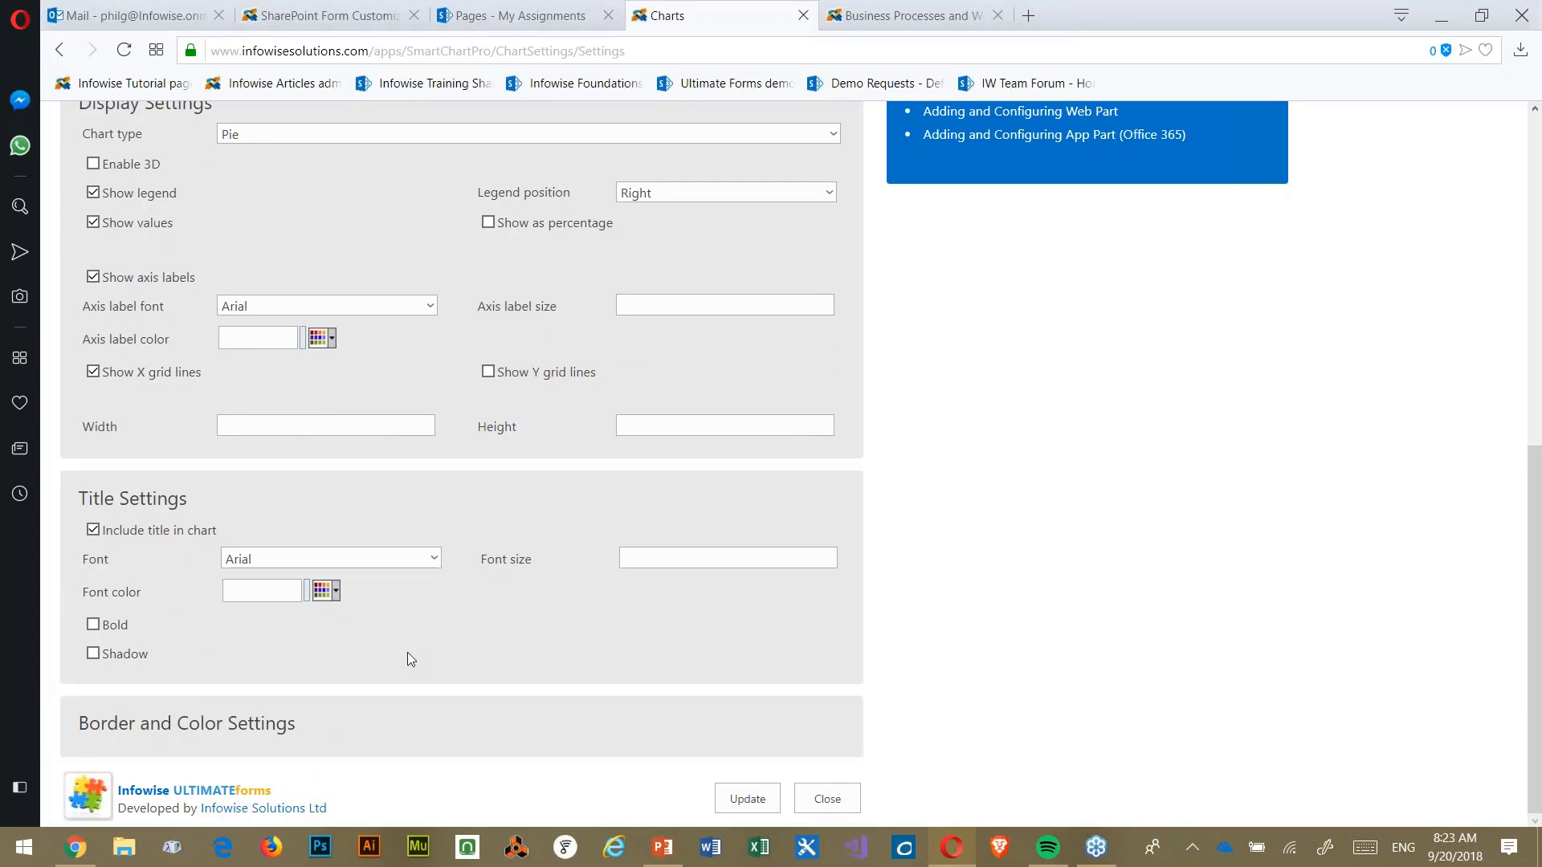
pyautogui.click(257, 726)
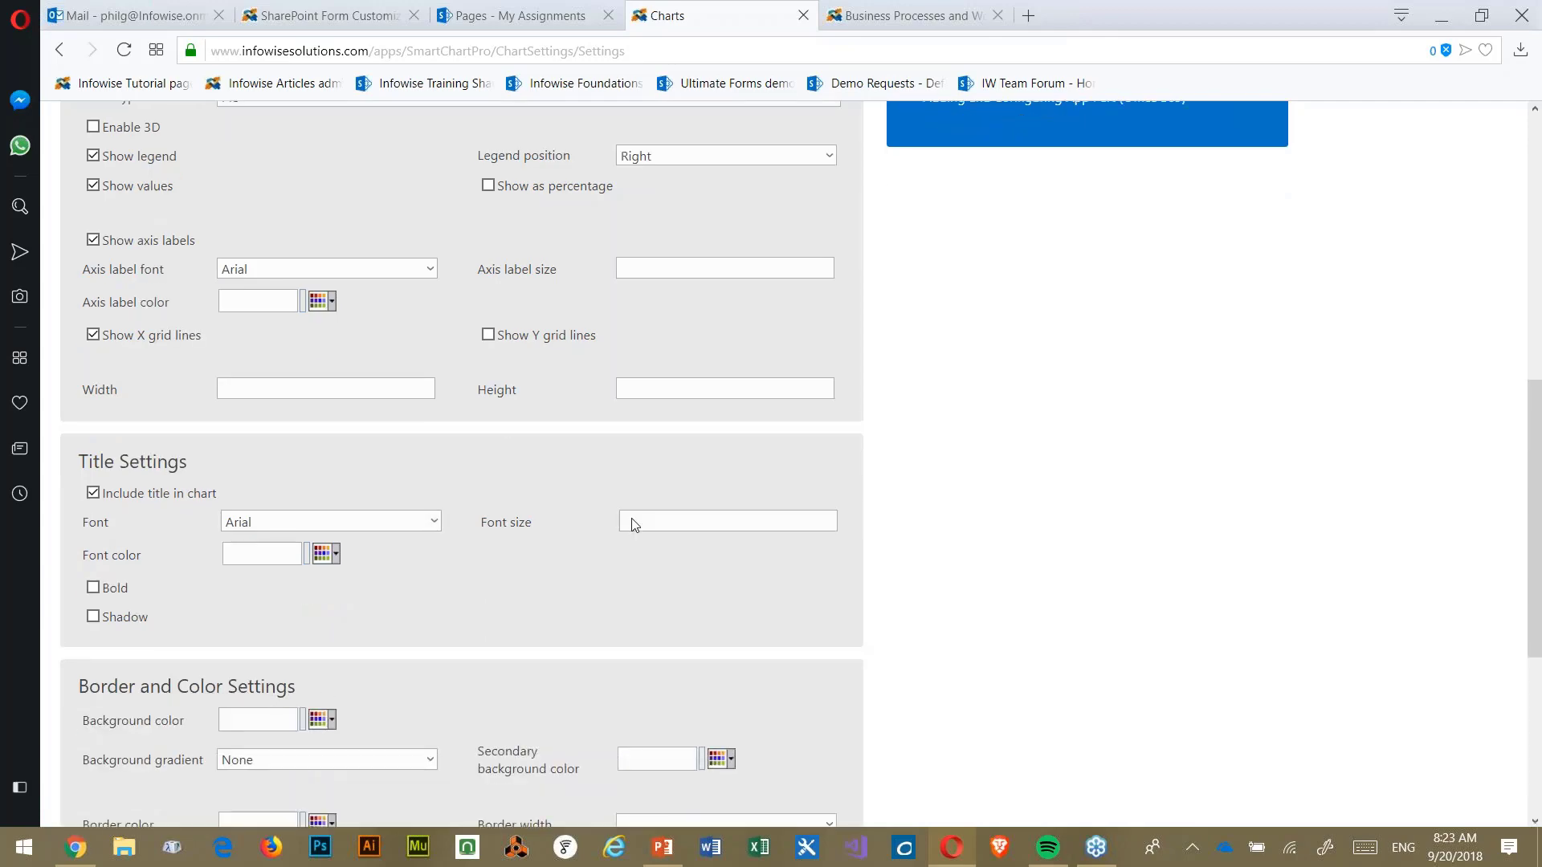
pyautogui.scroll(-5, 977, 586)
pyautogui.scroll(8, 987, 592)
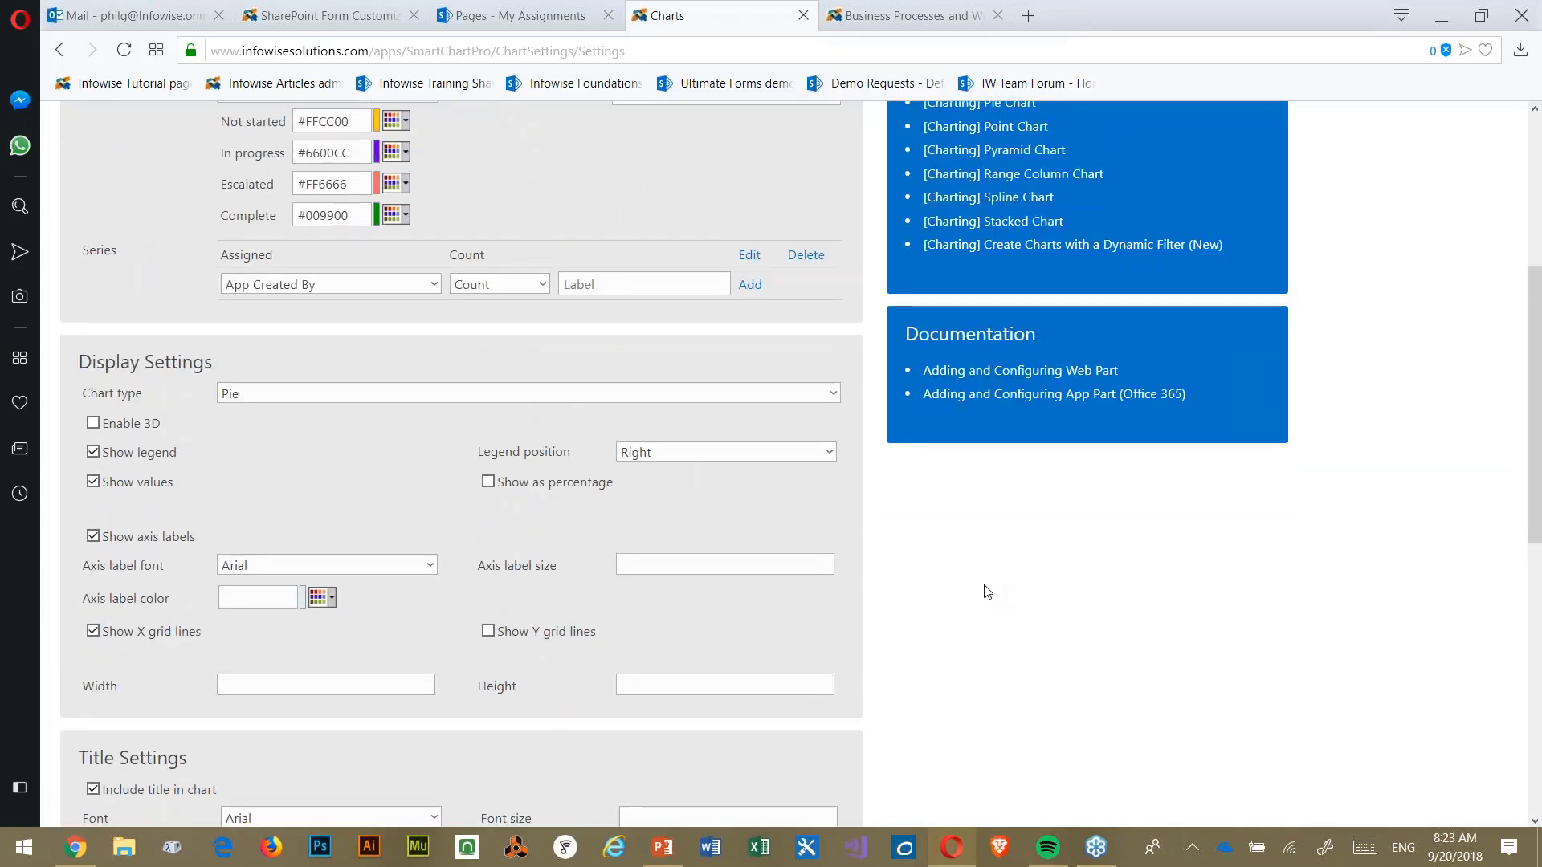
# - Compare Chart 1's data settings with the pie chart and article list on the My Assignments page
pyautogui.scroll(5, 987, 592)
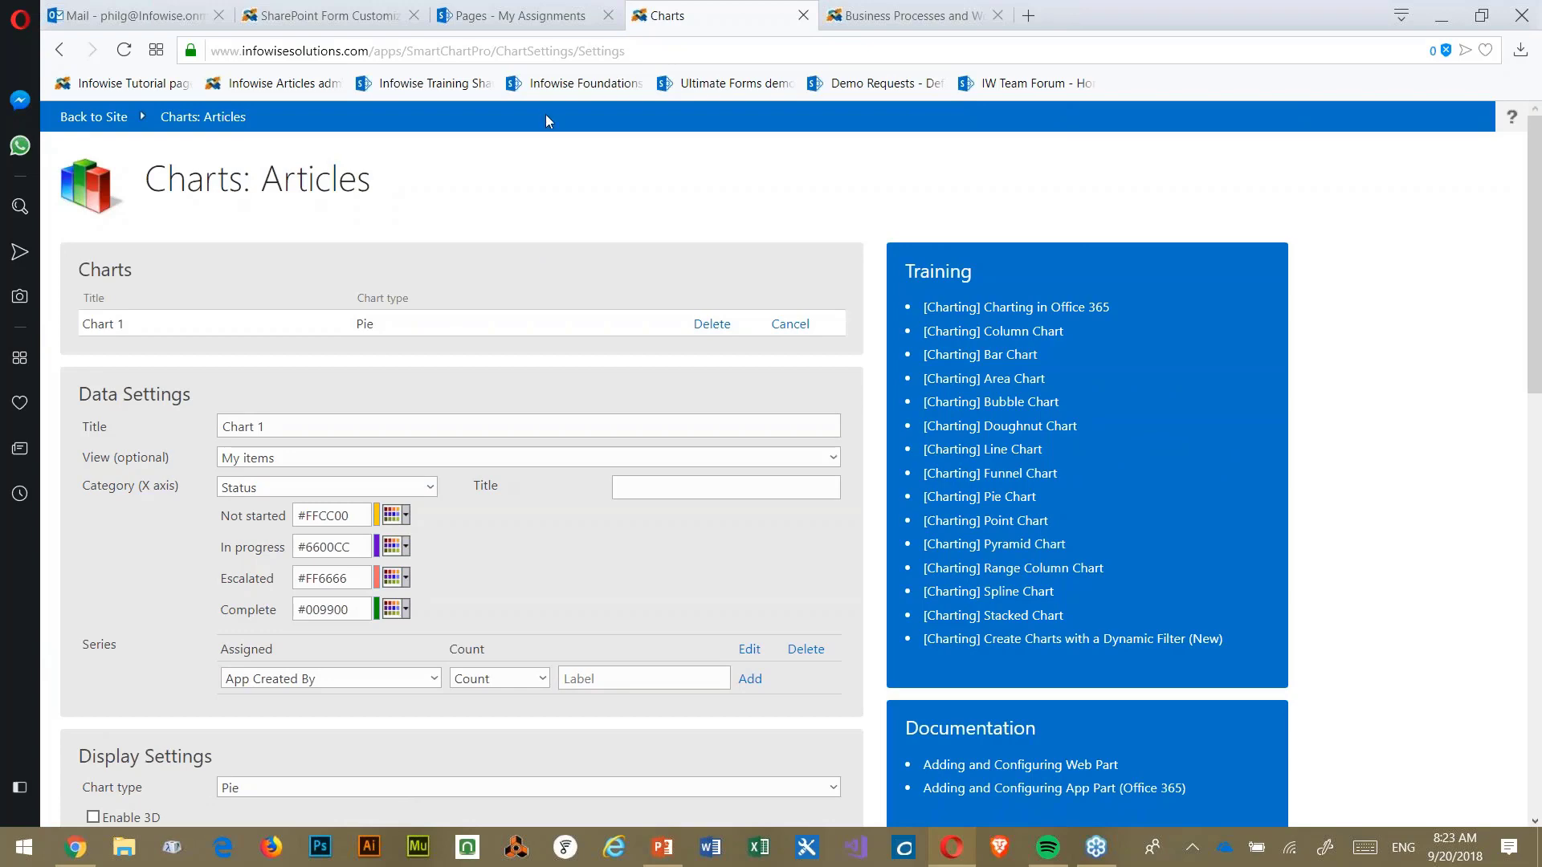
pyautogui.click(544, 18)
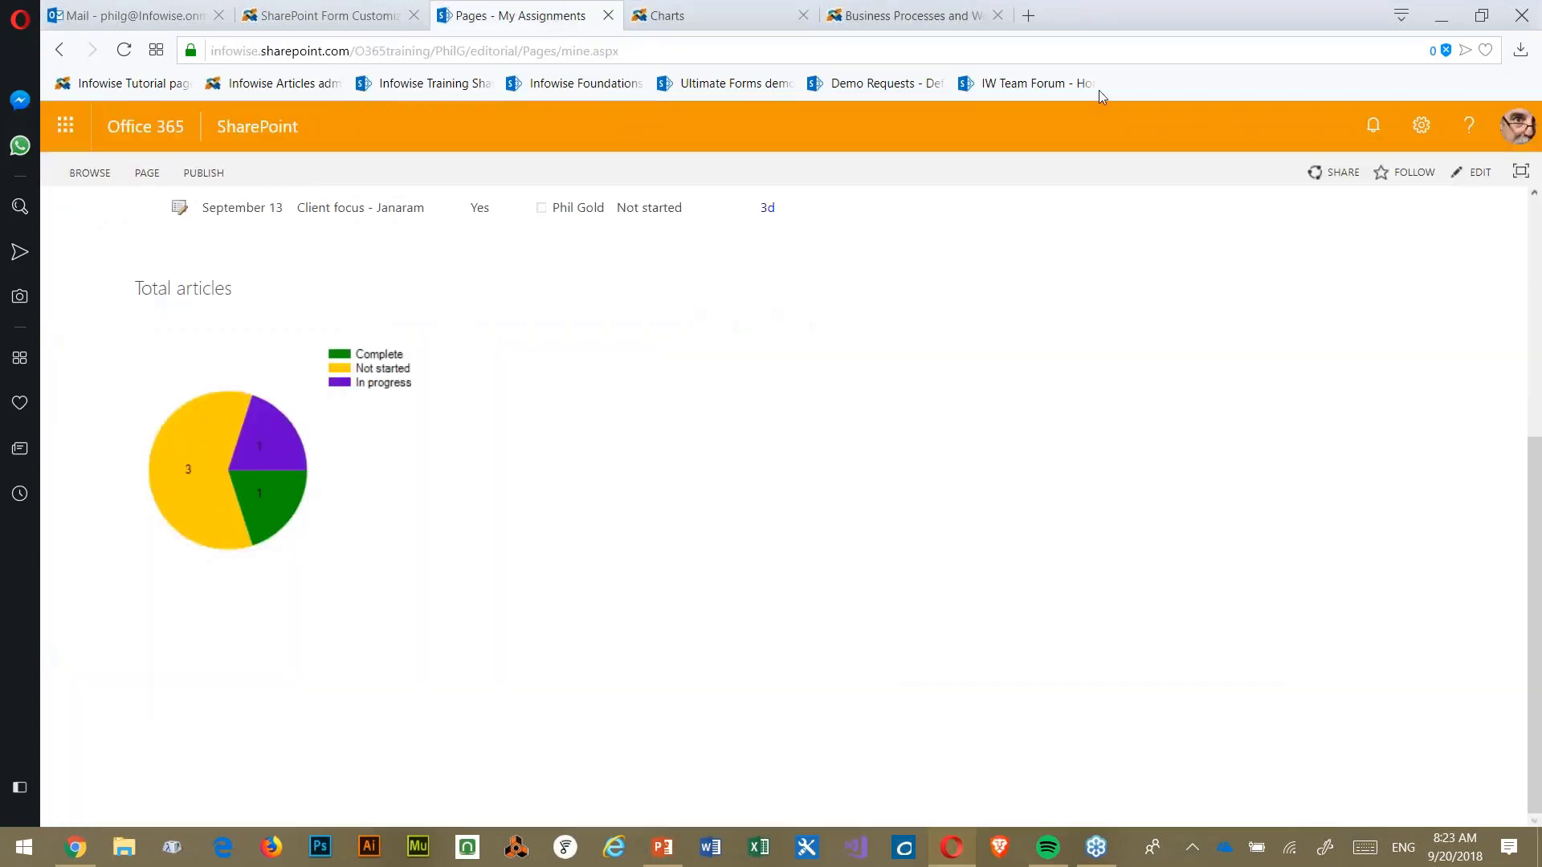
pyautogui.scroll(5, 996, 480)
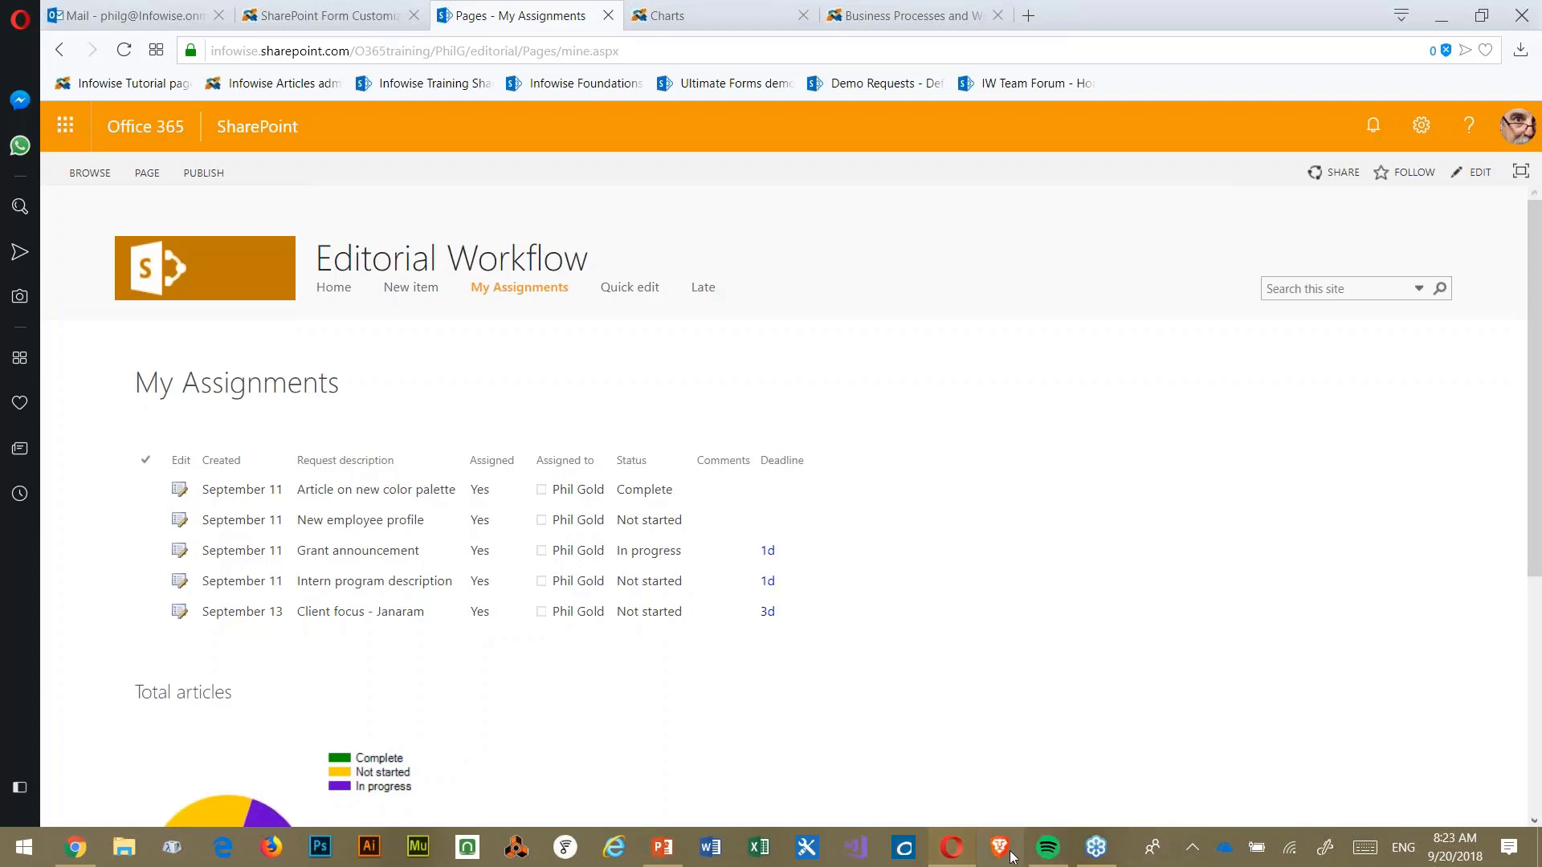
# - Switch to the Editorial Workflow webinar presentation in PowerPoint, present the Next steps slide, and exit the slide show
pyautogui.click(667, 853)
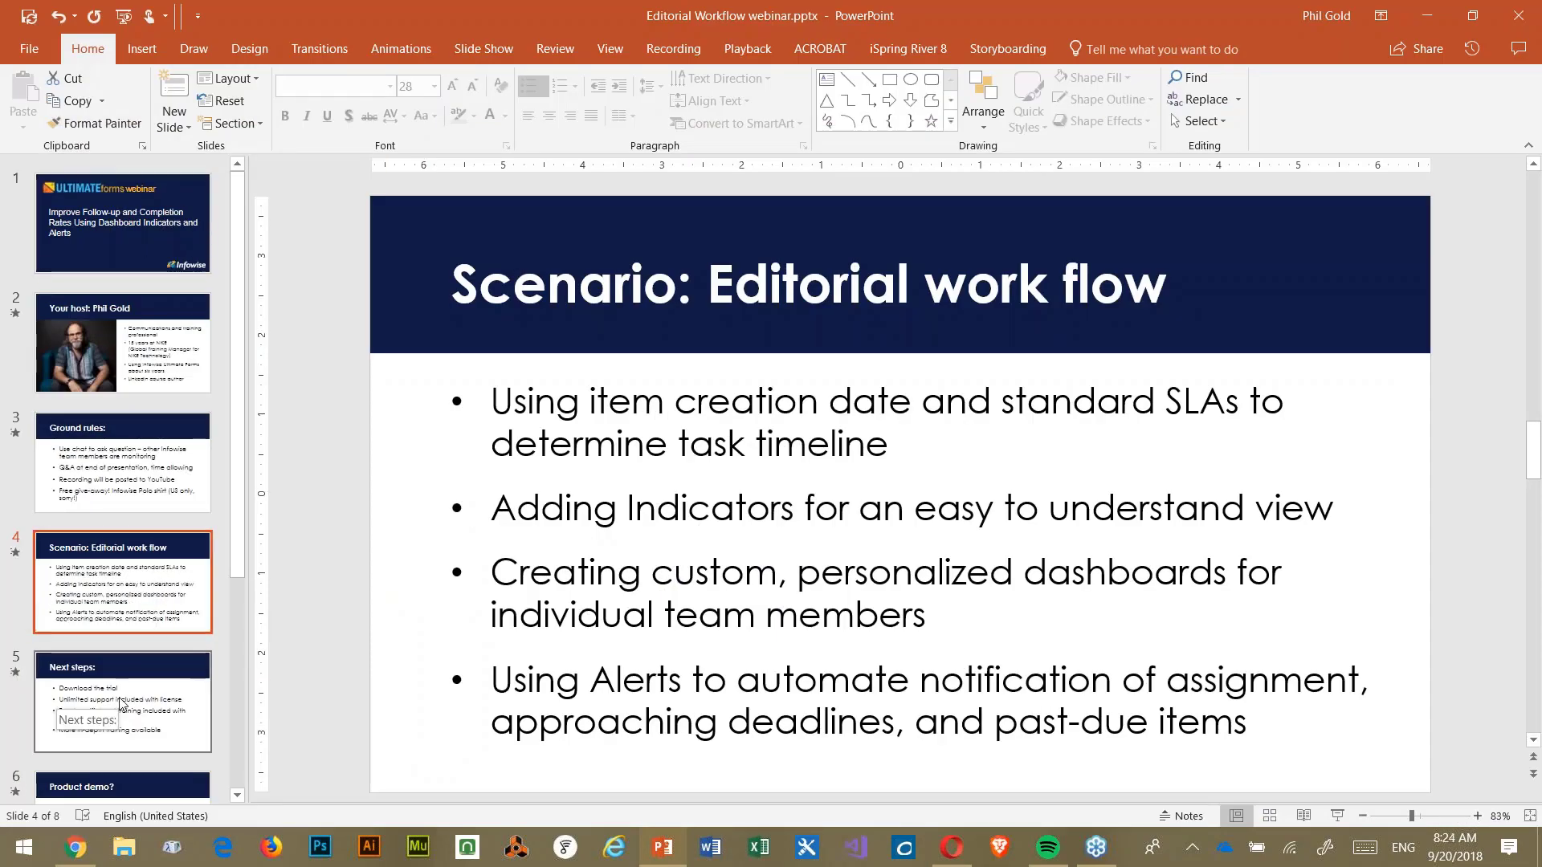
pyautogui.click(122, 703)
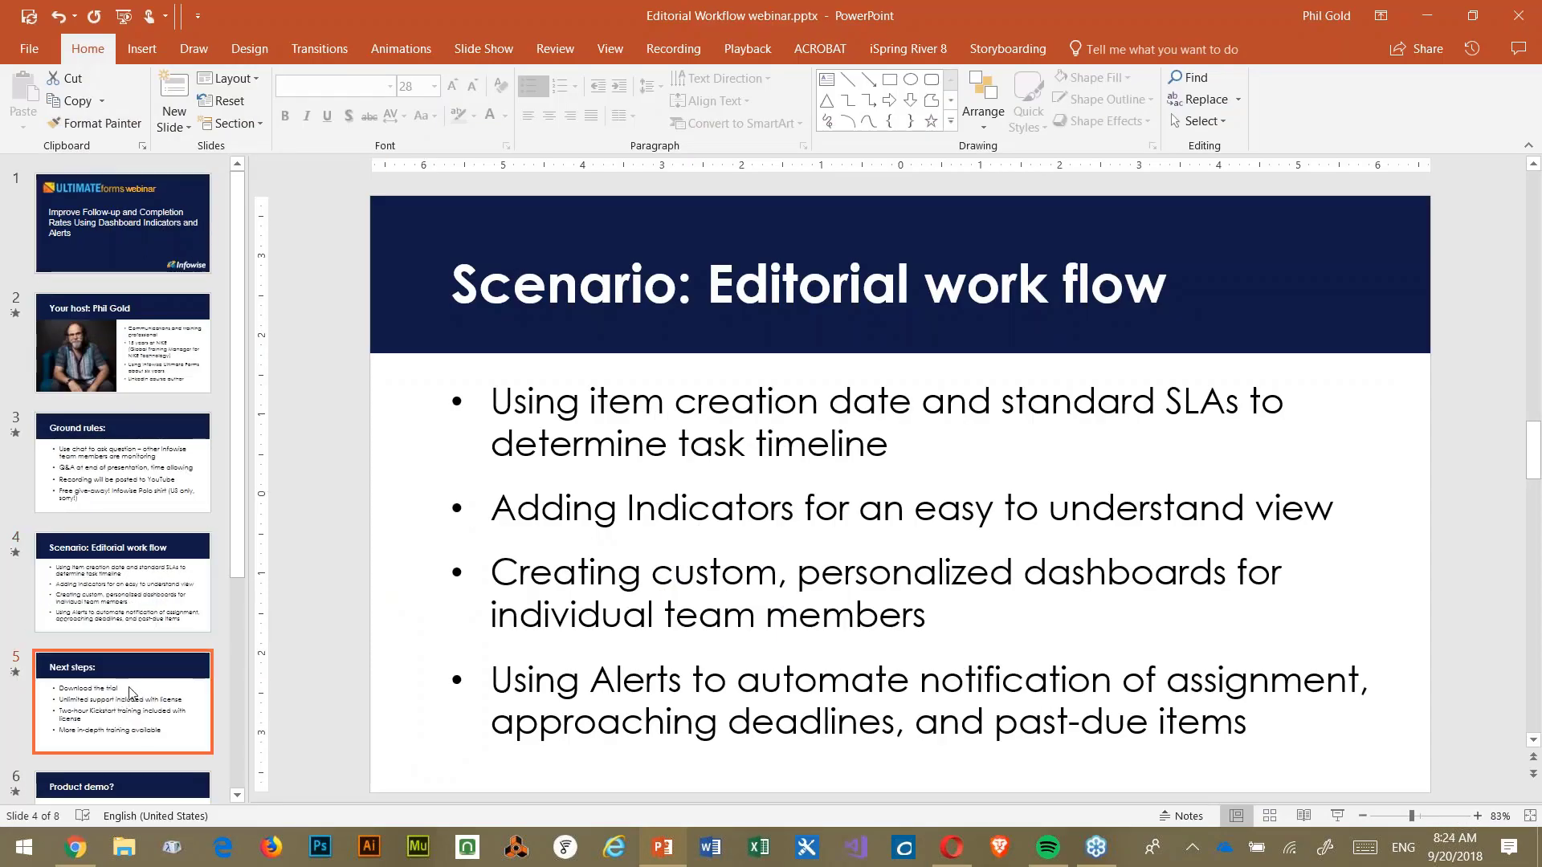
pyautogui.click(1337, 816)
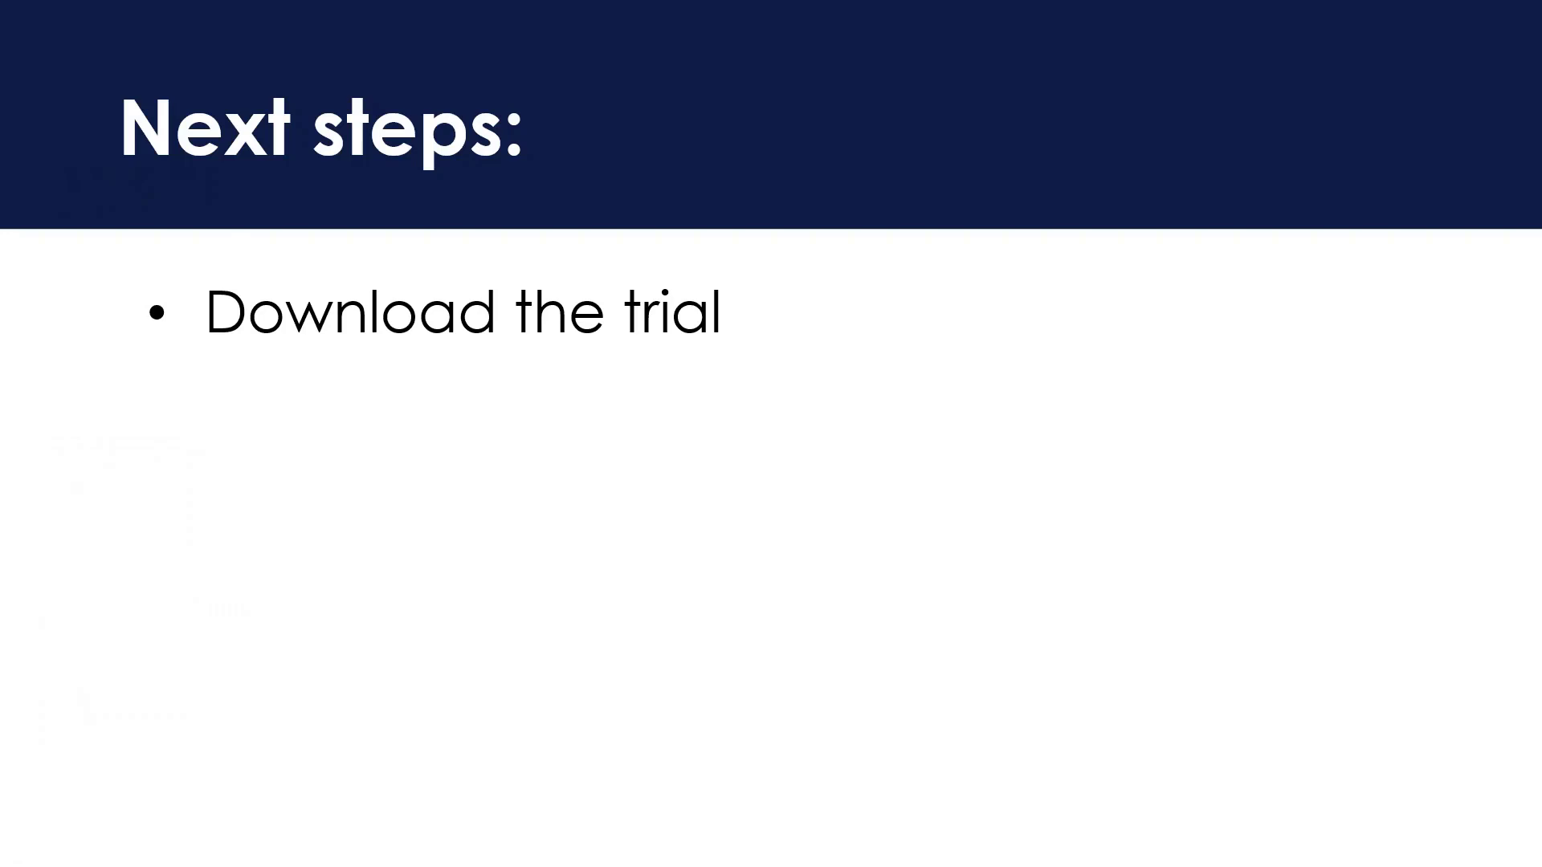
pyautogui.press('Escape')
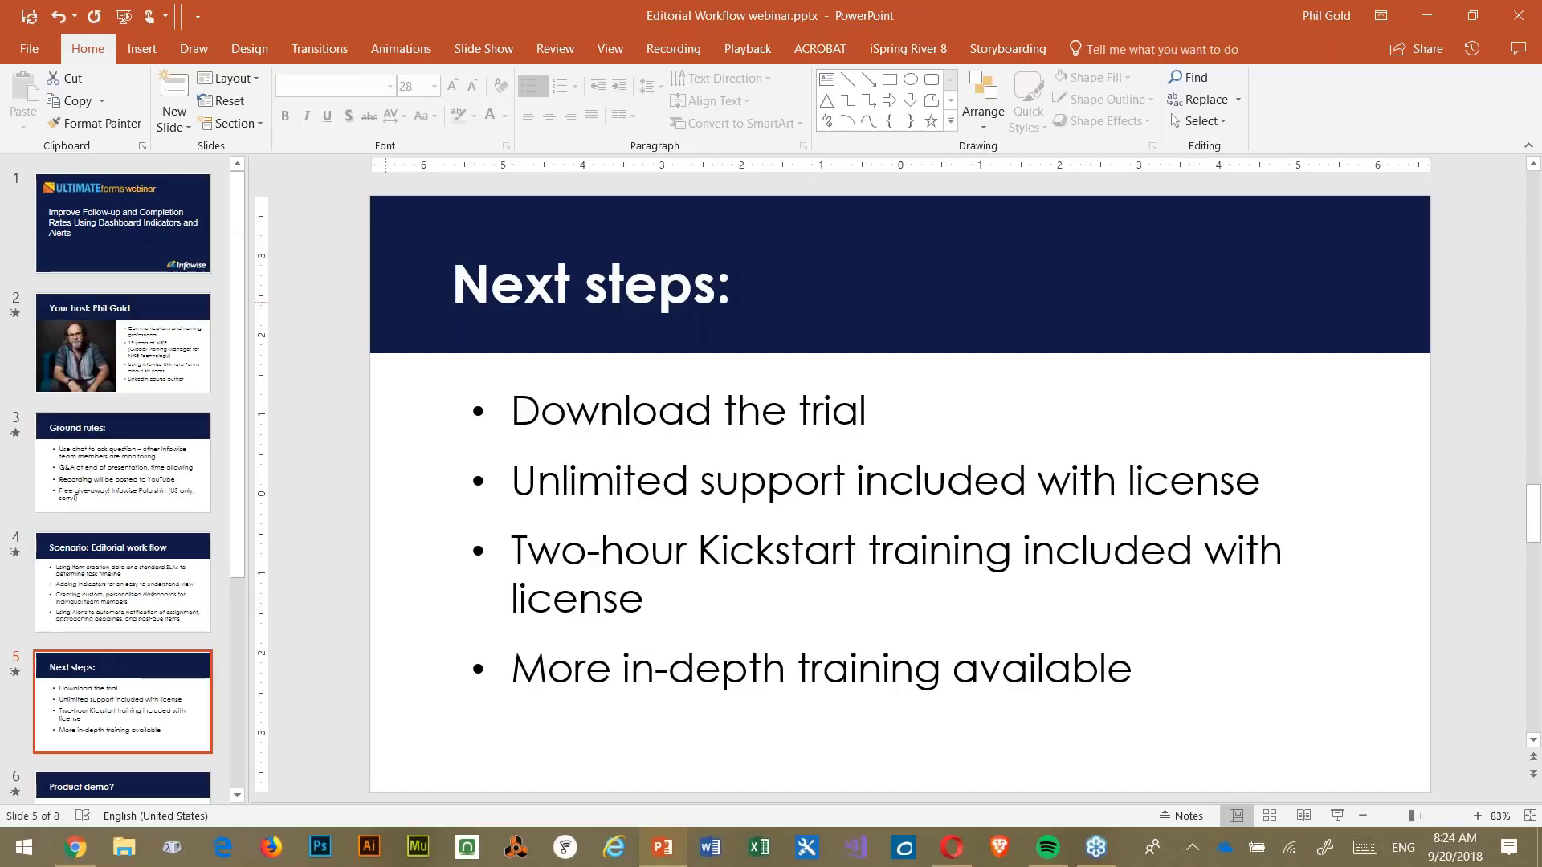
# - Switch back to the Opera browser, view the Infowise Tutorials page, and bring up the Infowise Solutions home page
pyautogui.click(952, 847)
pyautogui.click(329, 16)
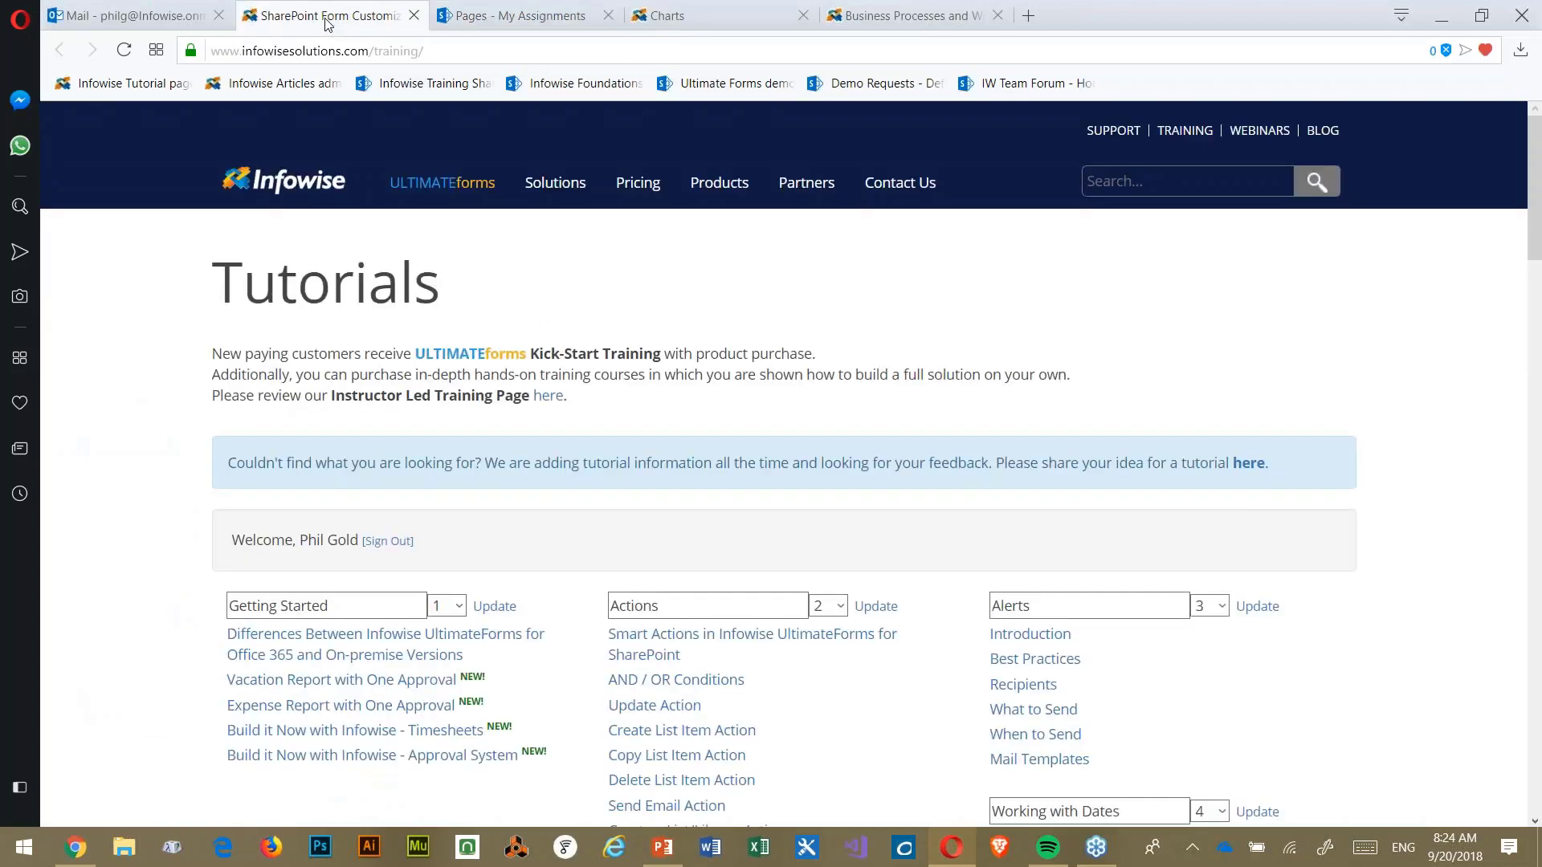
pyautogui.hotkey('ctrl', 'shift', 'Tab')
pyautogui.hotkey('ctrl', 'shift', 'Tab')
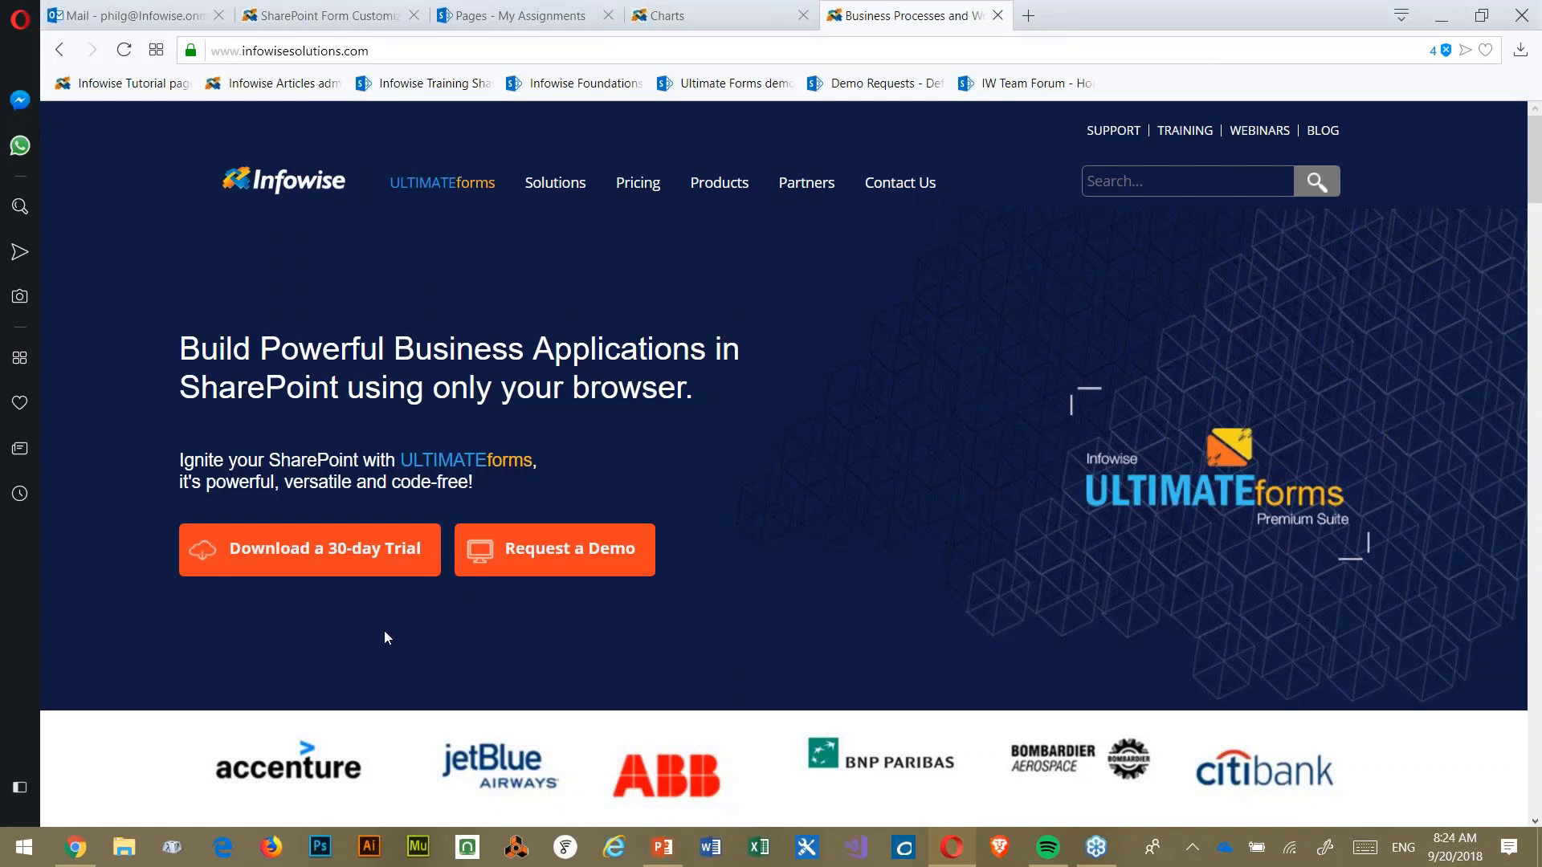
# - Open the 30-day trial download form, examine its platform choices, and return to the Infowise home page without submitting
pyautogui.click(357, 562)
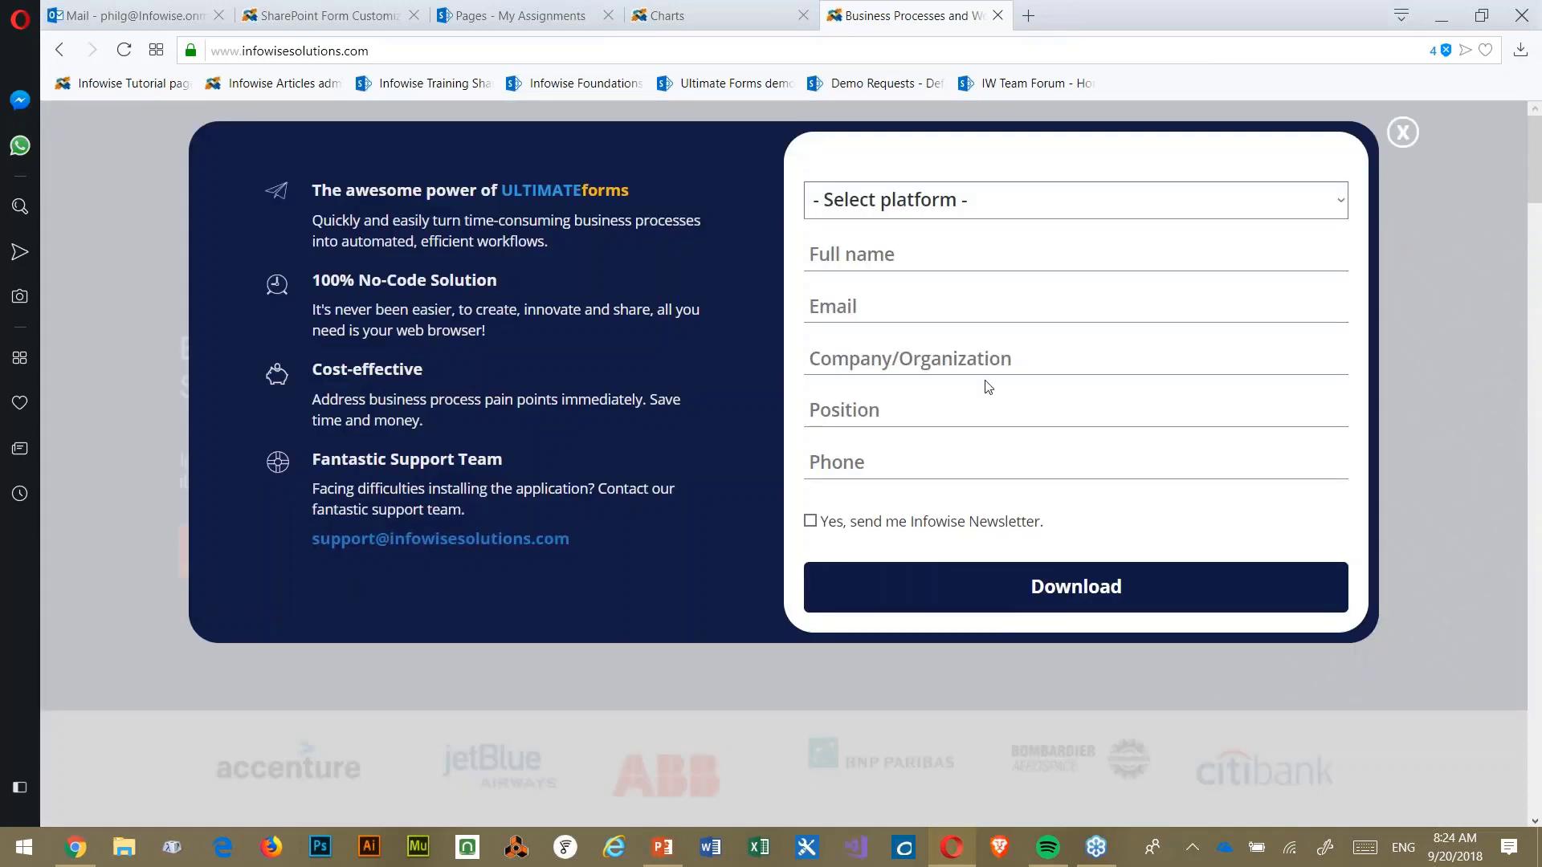
pyautogui.click(1191, 207)
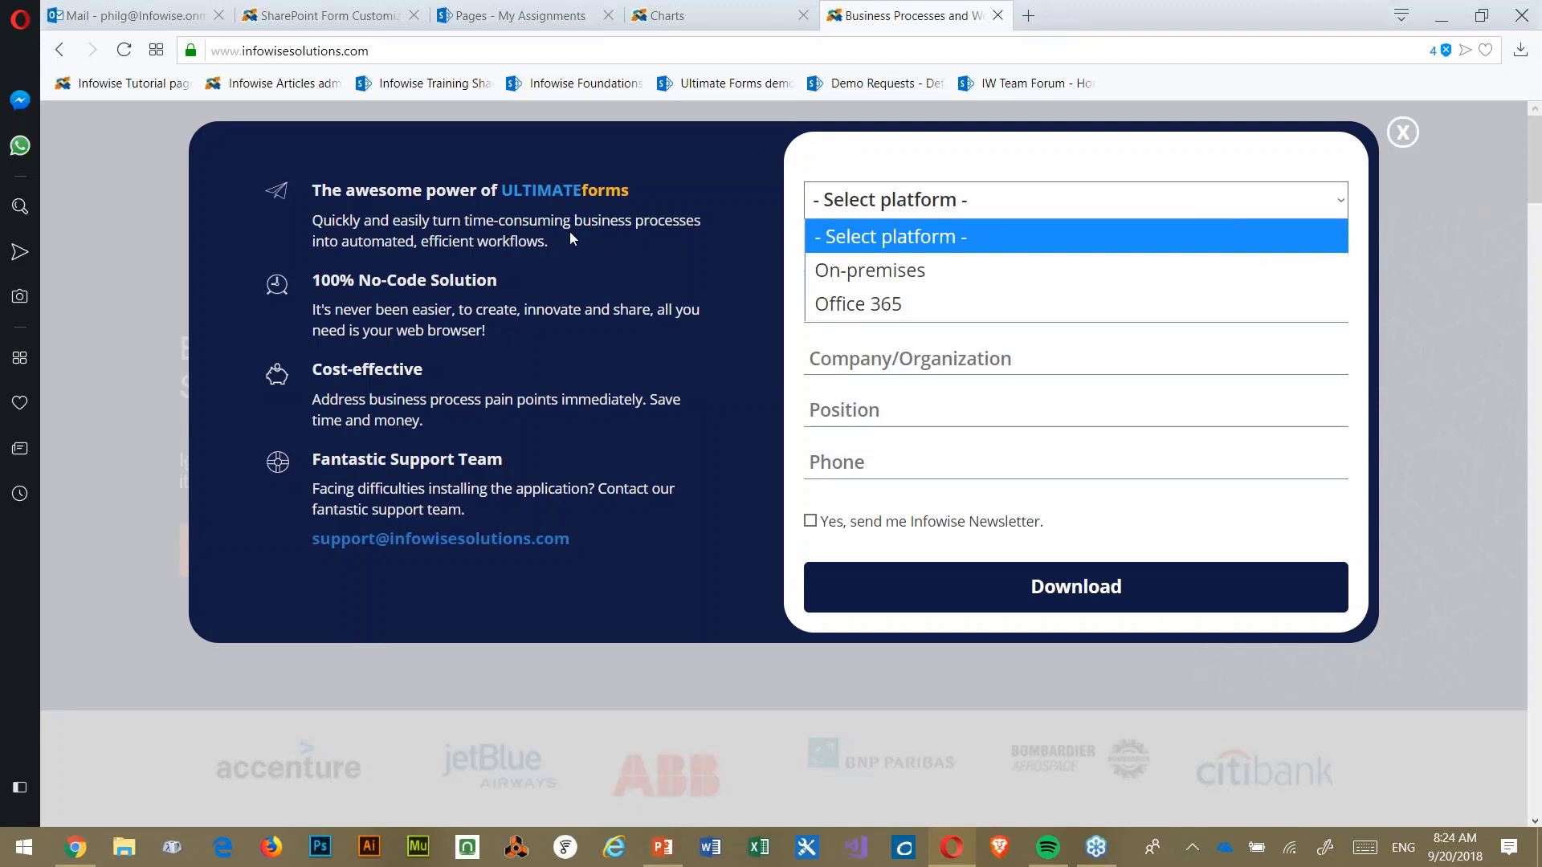
pyautogui.click(69, 55)
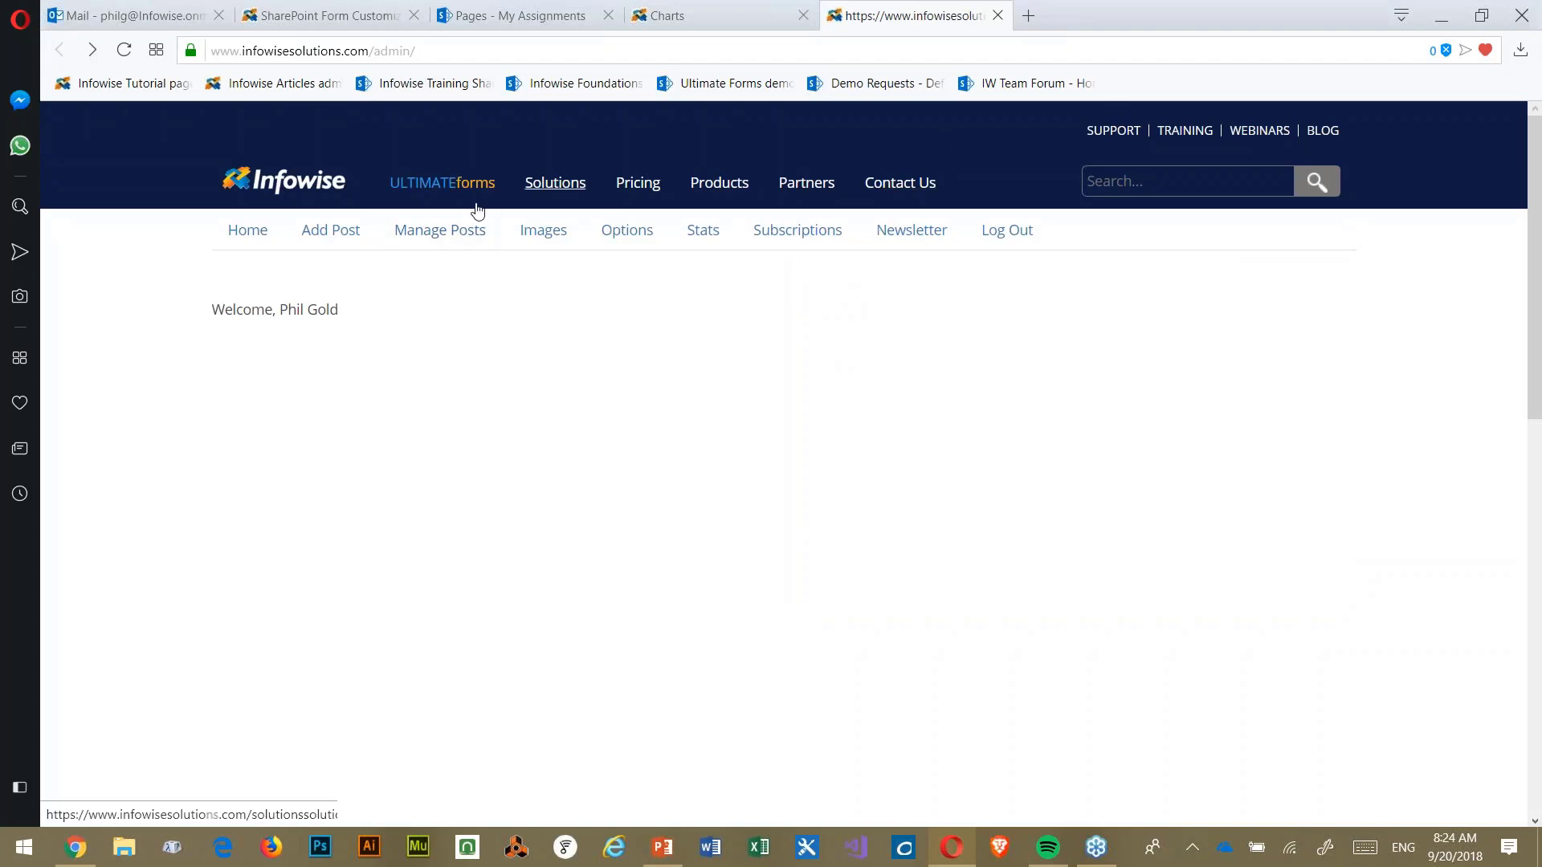
pyautogui.click(301, 189)
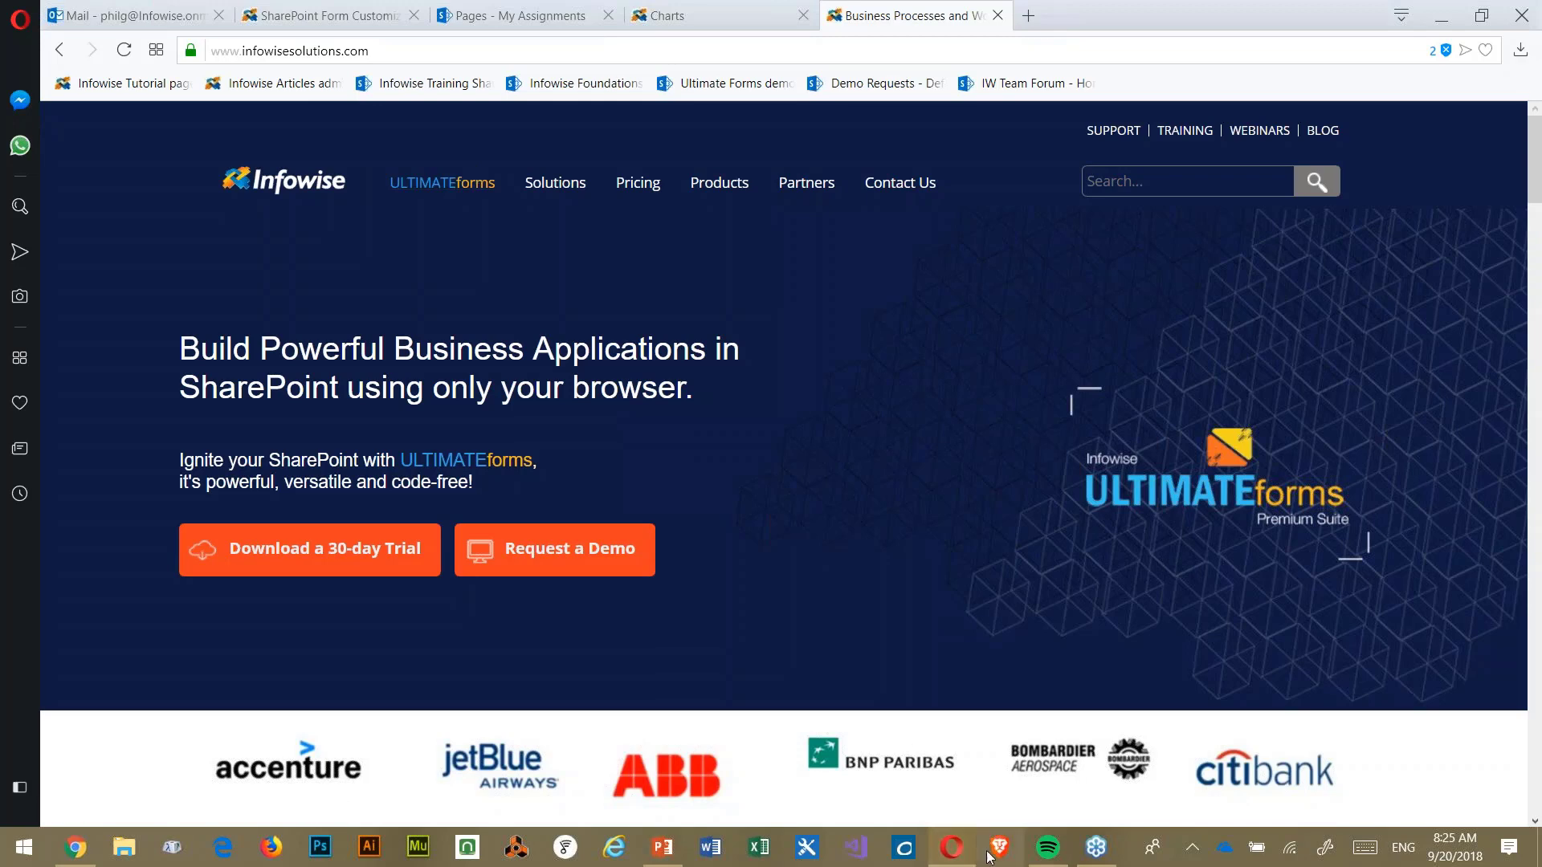
# - Switch to PowerPoint and start the slide show again from the Next steps slide
pyautogui.click(663, 847)
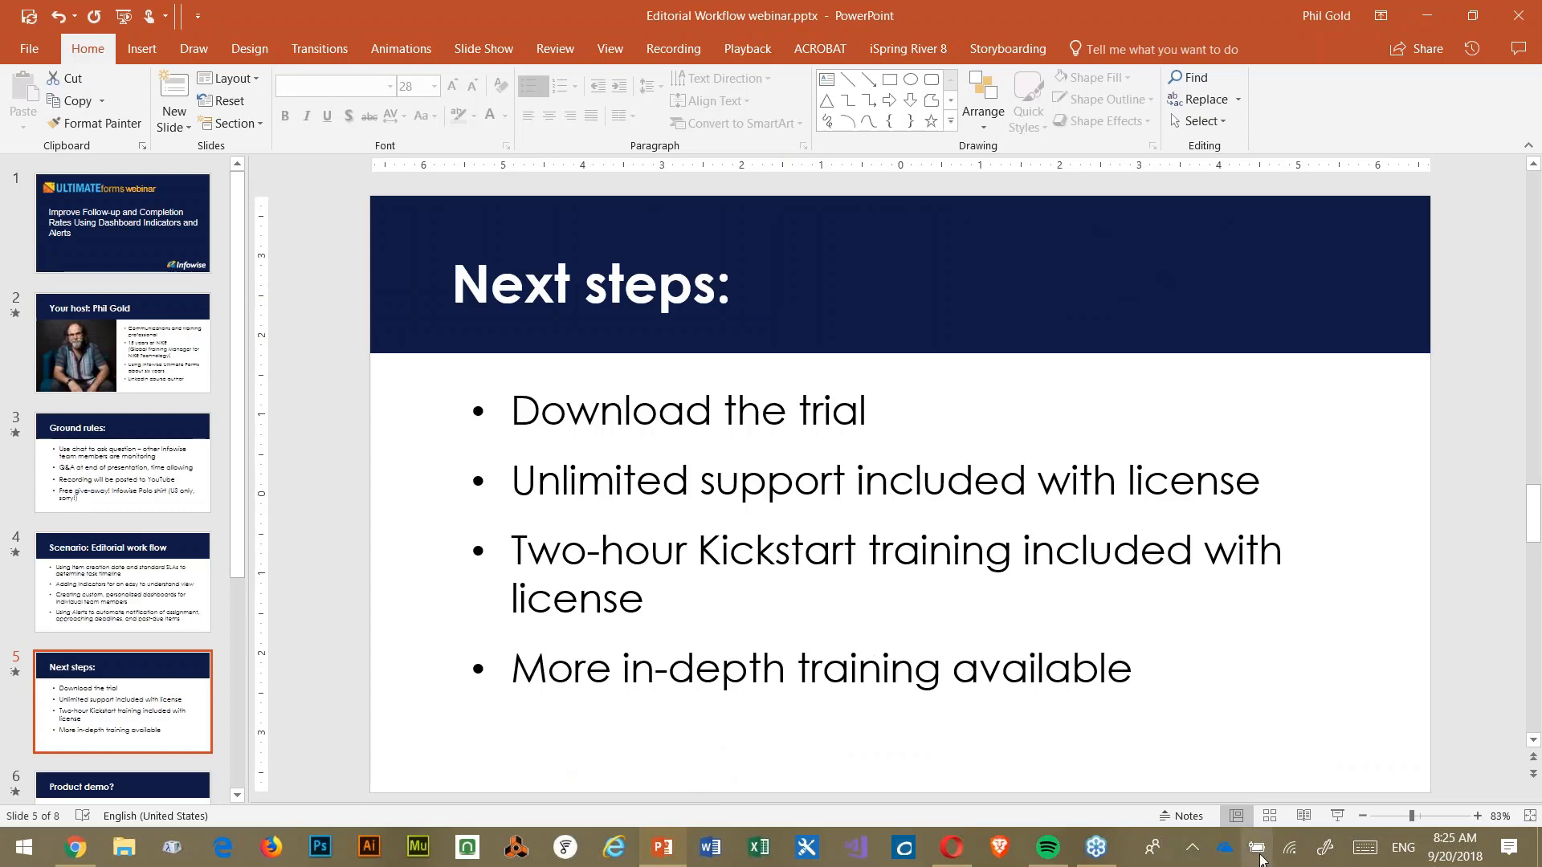
pyautogui.click(1337, 816)
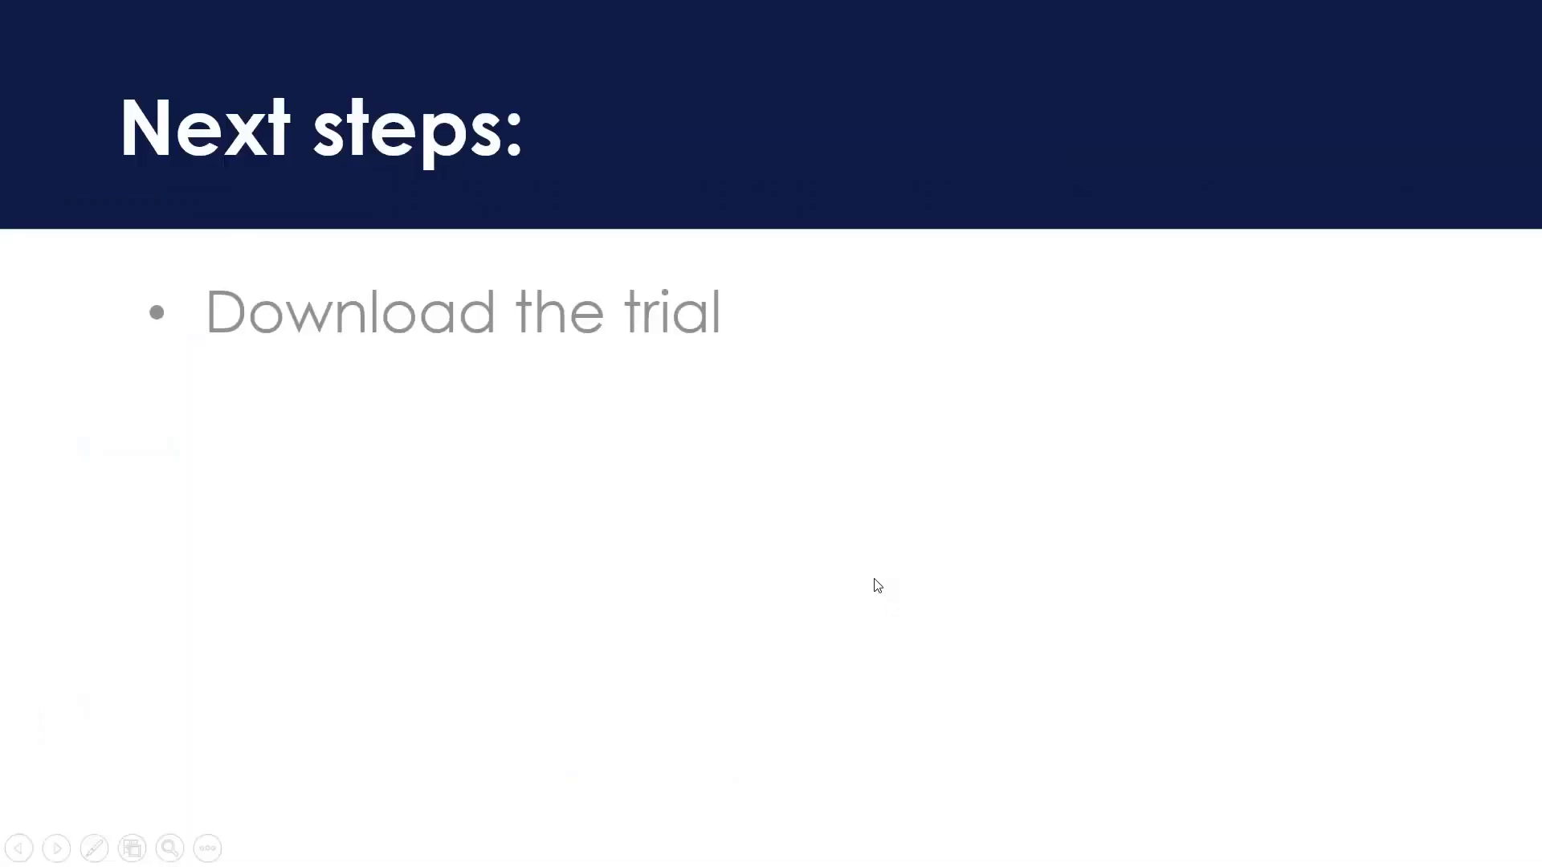